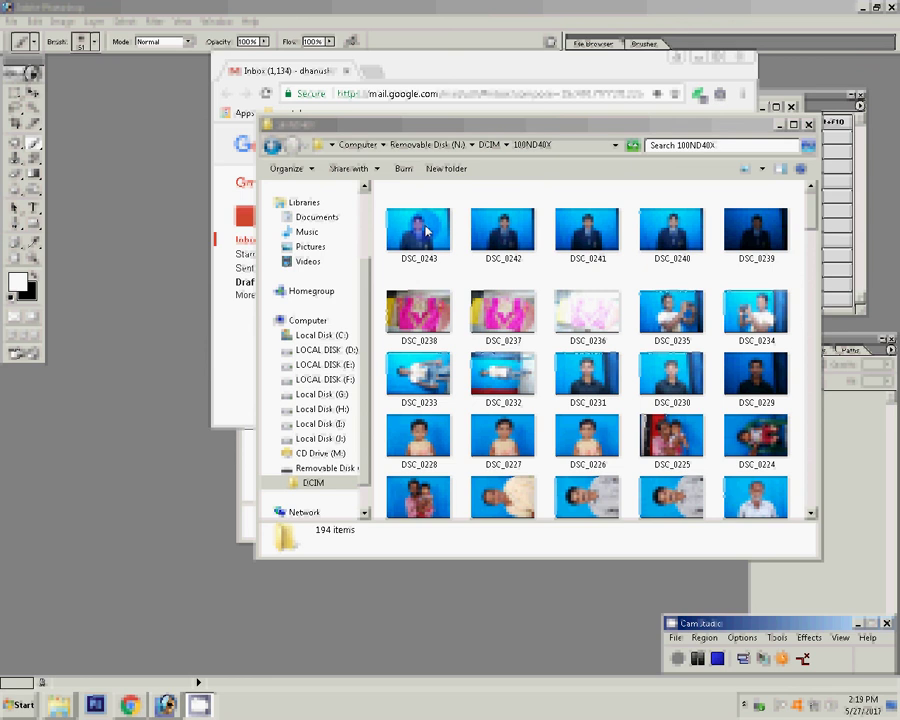
Step: Open DSC_0243 from the DCIM folder and frame a trial crop around the portrait
{"action": "left_click", "coordinate": [425, 231]}
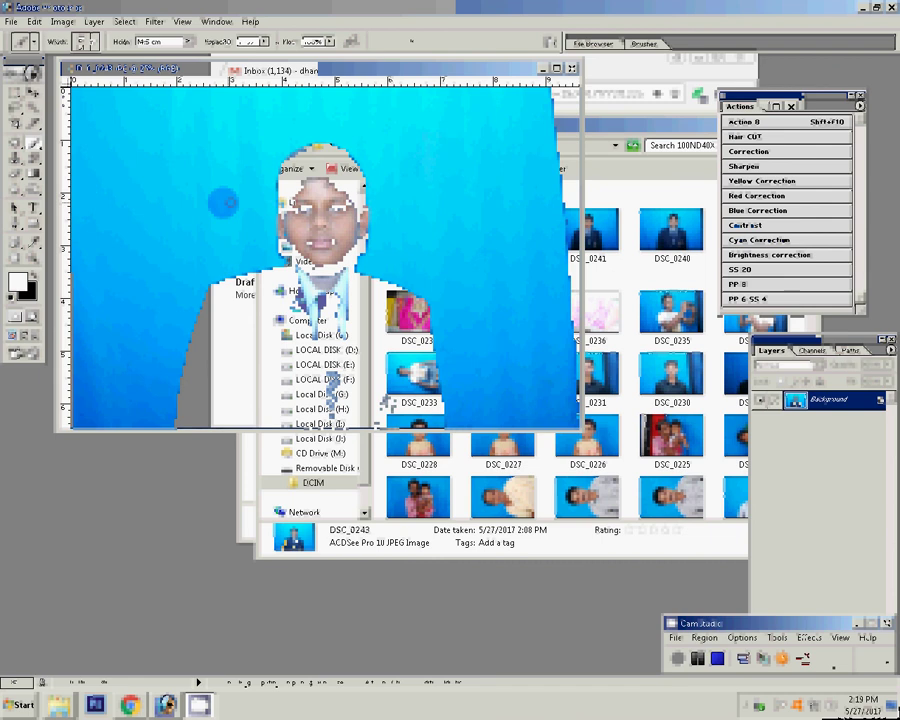
{"action": "key", "text": "c"}
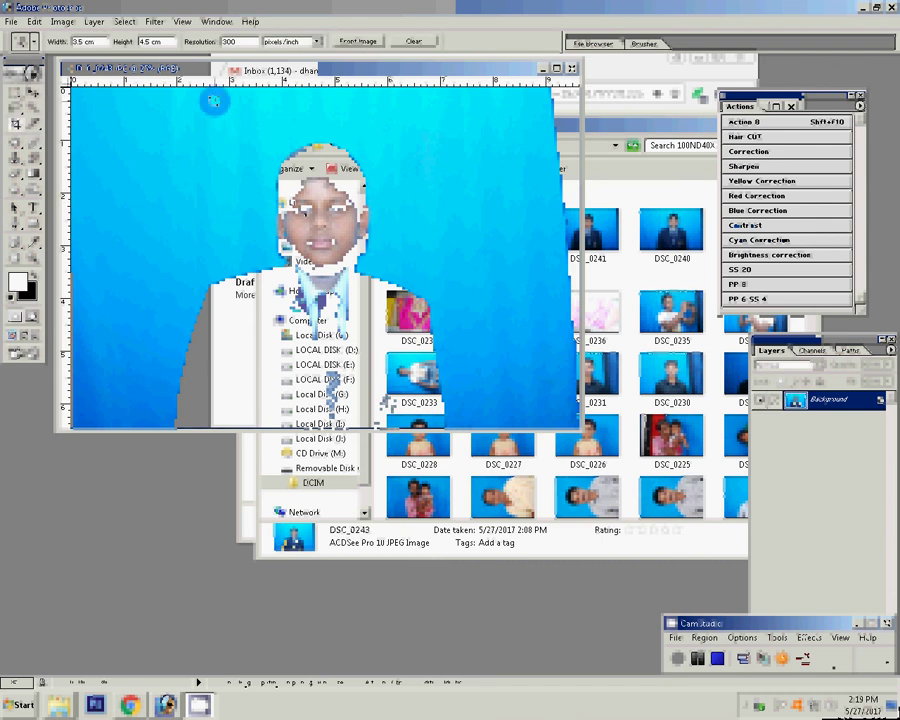
{"action": "left_click_drag", "start_coordinate": [213, 102], "coordinate": [421, 368]}
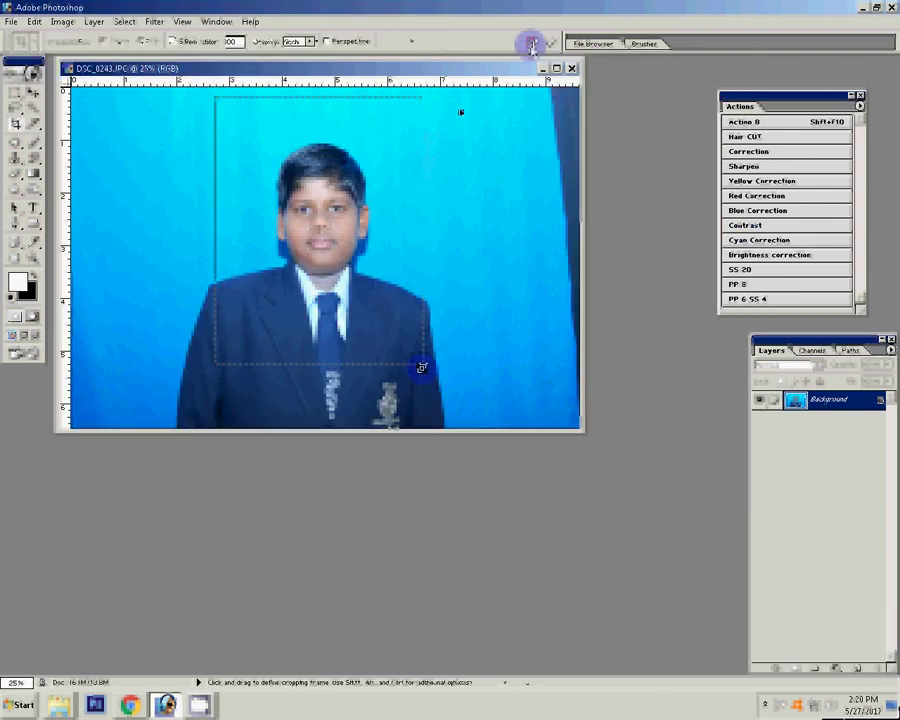
{"action": "left_click", "coordinate": [426, 462]}
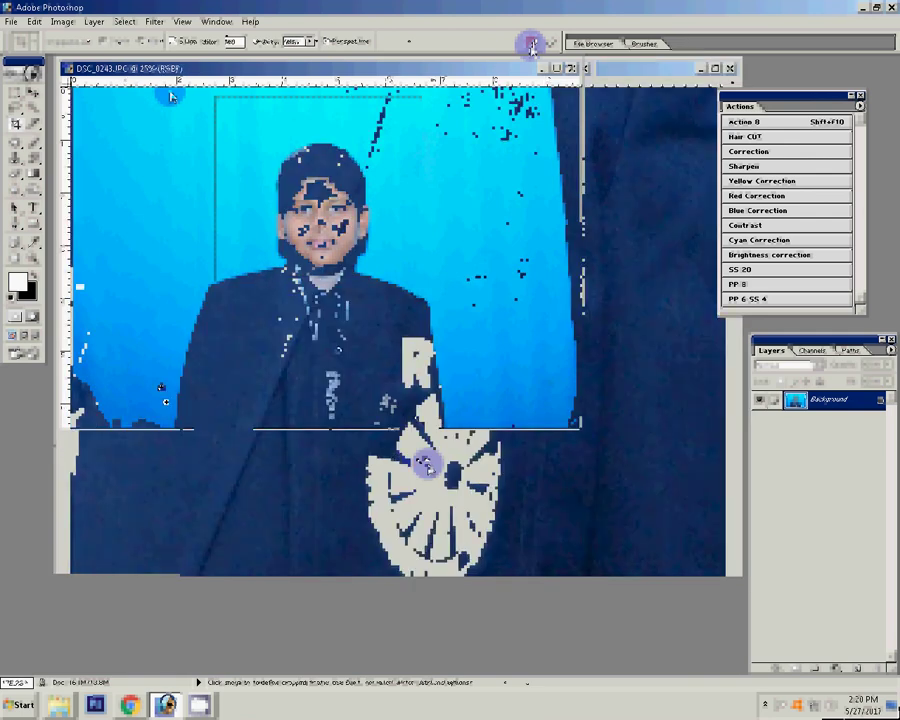
Step: Zoom to about 175% on the jacket pocket badge
{"action": "key", "text": "z"}
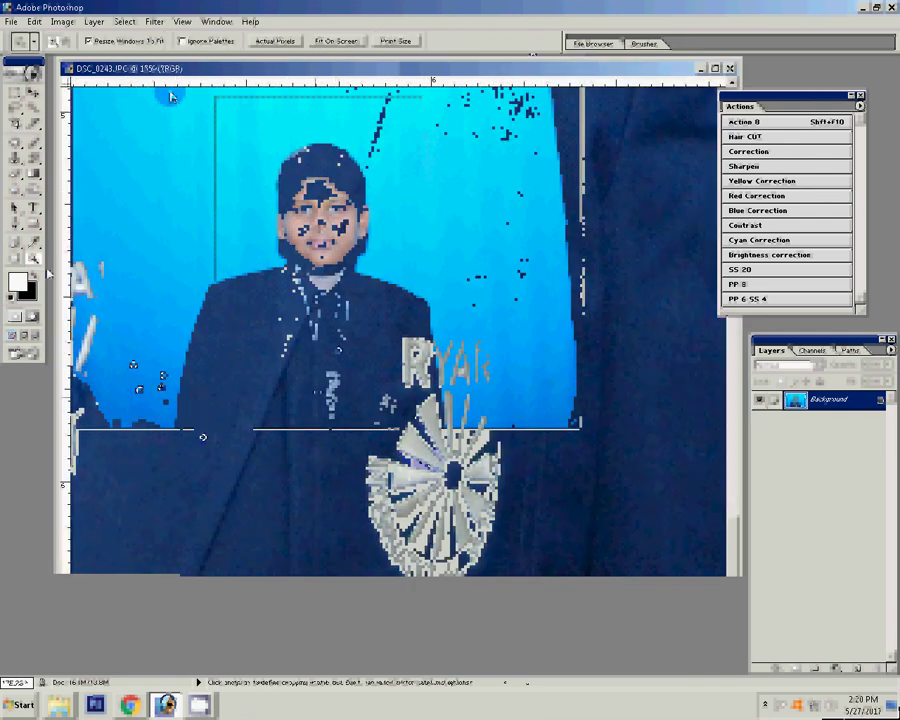
{"action": "left_click", "coordinate": [387, 330]}
{"action": "key", "text": "l"}
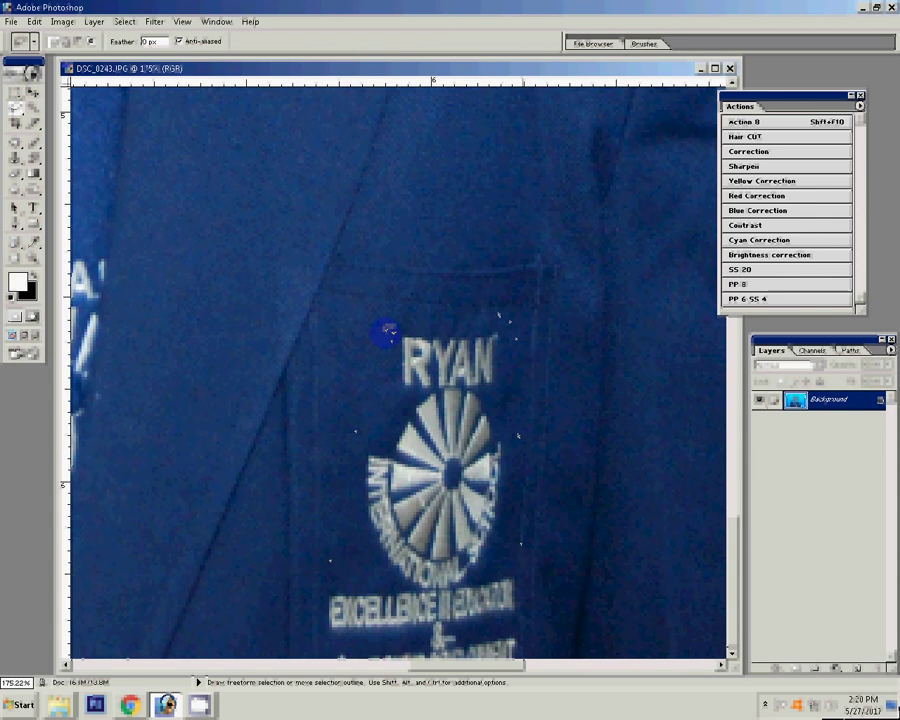
Step: Lasso around the pocket badge and feather the selection by 5 pixels
{"action": "left_click_drag", "start_coordinate": [387, 330], "coordinate": [388, 445]}
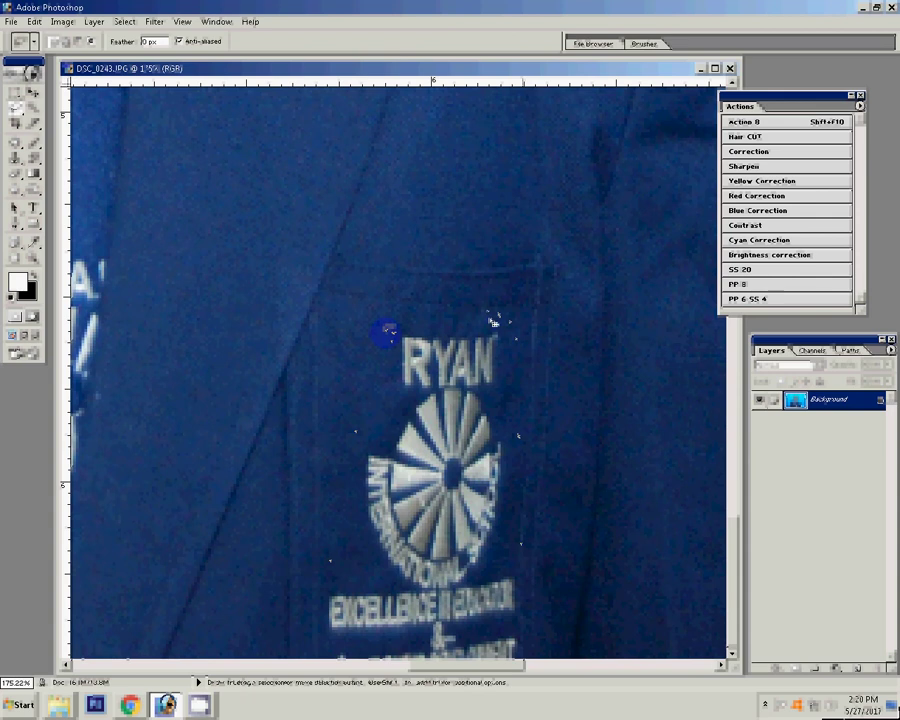
{"action": "right_click", "coordinate": [387, 442]}
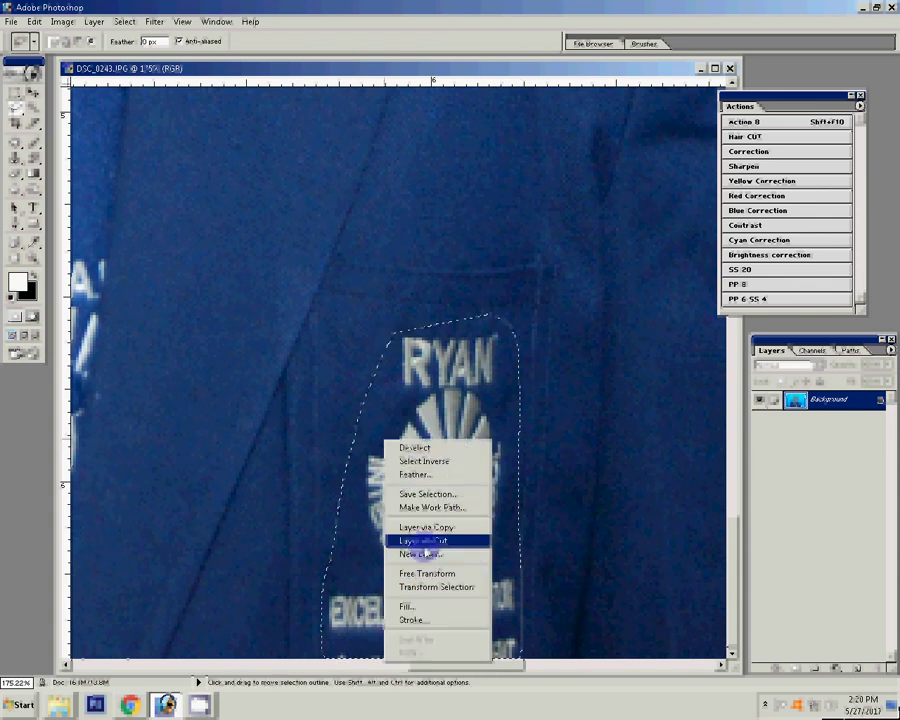
{"action": "left_click", "coordinate": [415, 474]}
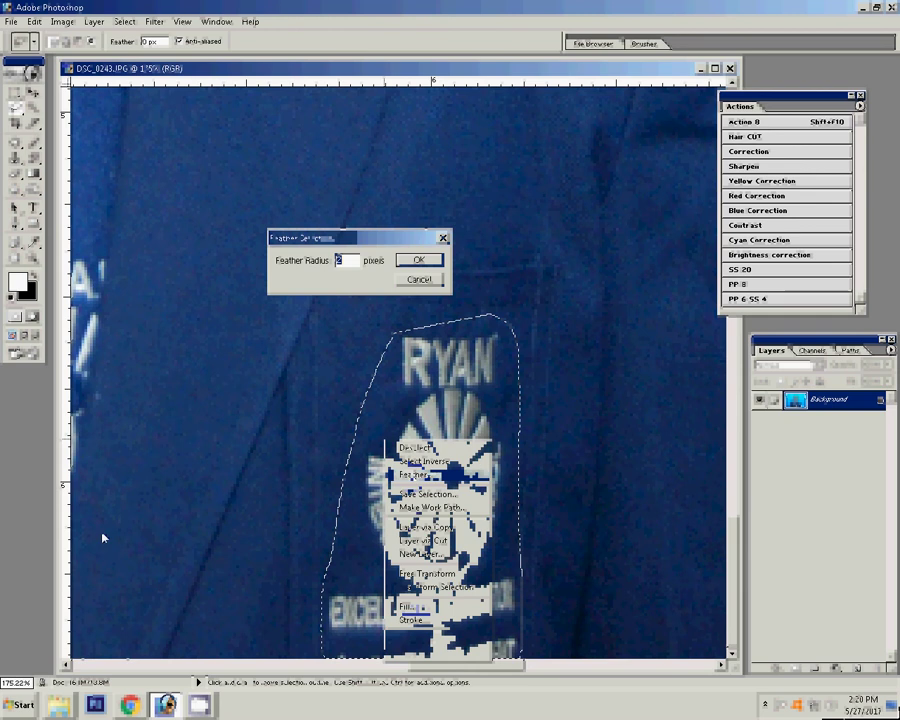
{"action": "type", "text": "5"}
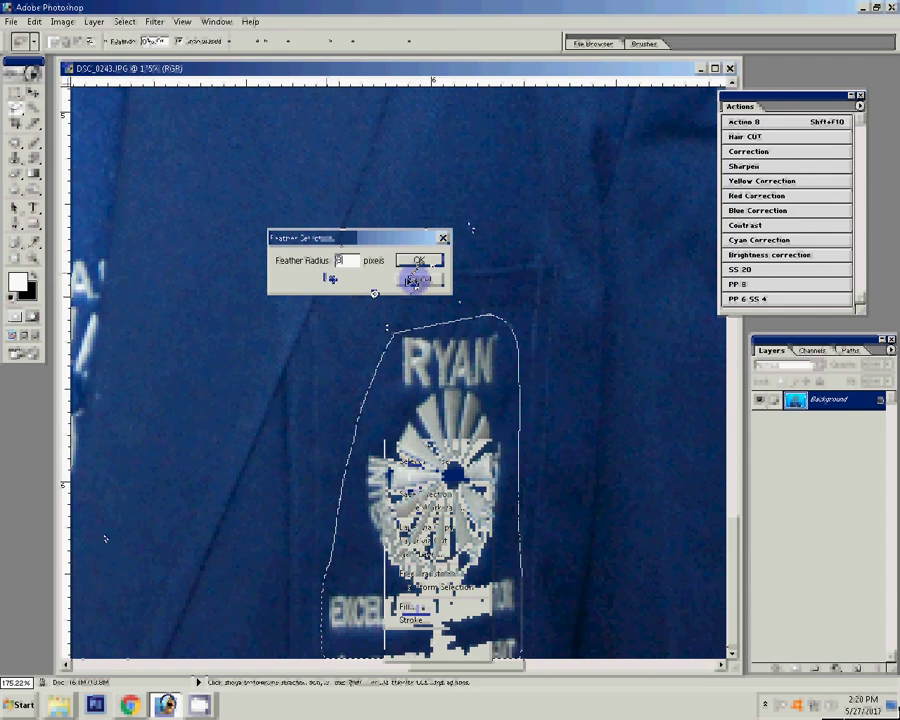
Step: Fit the whole portrait back on screen
{"action": "key", "text": "z"}
{"action": "right_click", "coordinate": [390, 302]}
{"action": "left_click", "coordinate": [352, 42]}
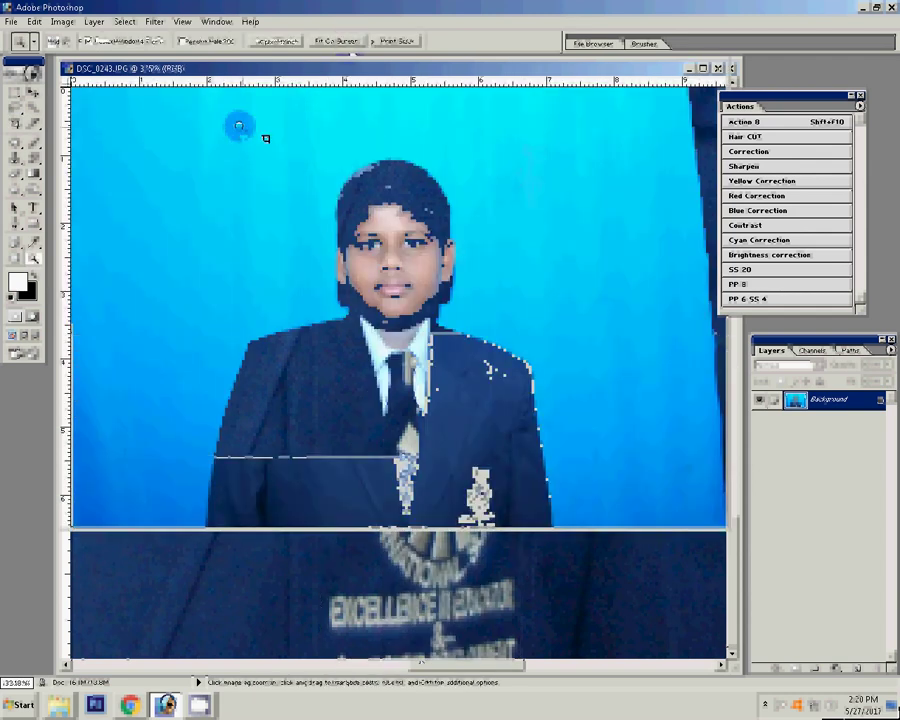
Step: Crop the head and shoulders to 3.5 × 4.5 cm at 300 pixels/inch
{"action": "key", "text": "c"}
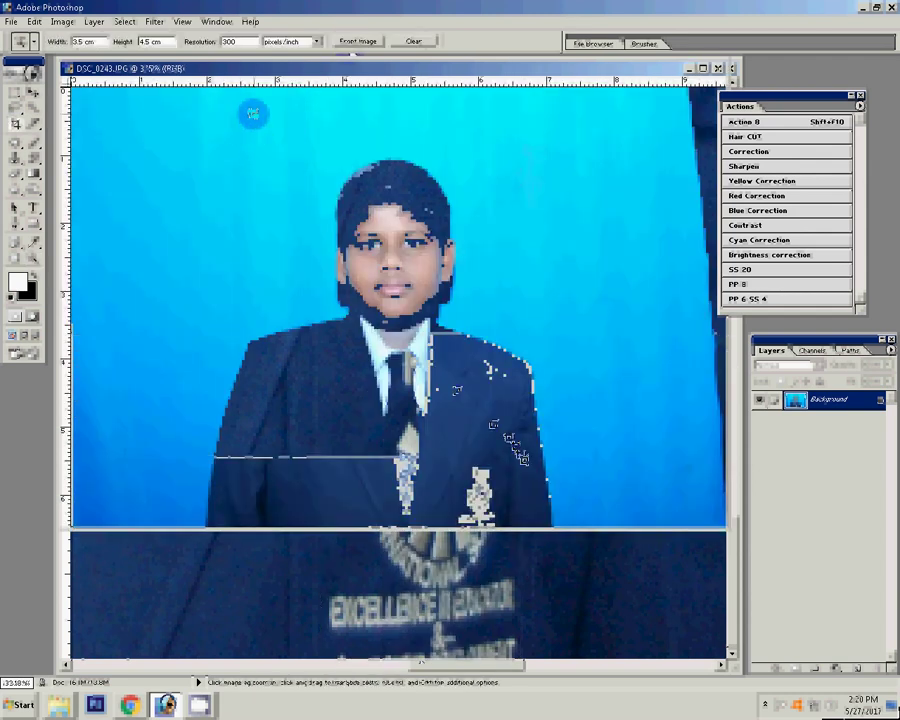
{"action": "left_click_drag", "start_coordinate": [252, 113], "coordinate": [524, 660]}
{"action": "left_click", "coordinate": [553, 39]}
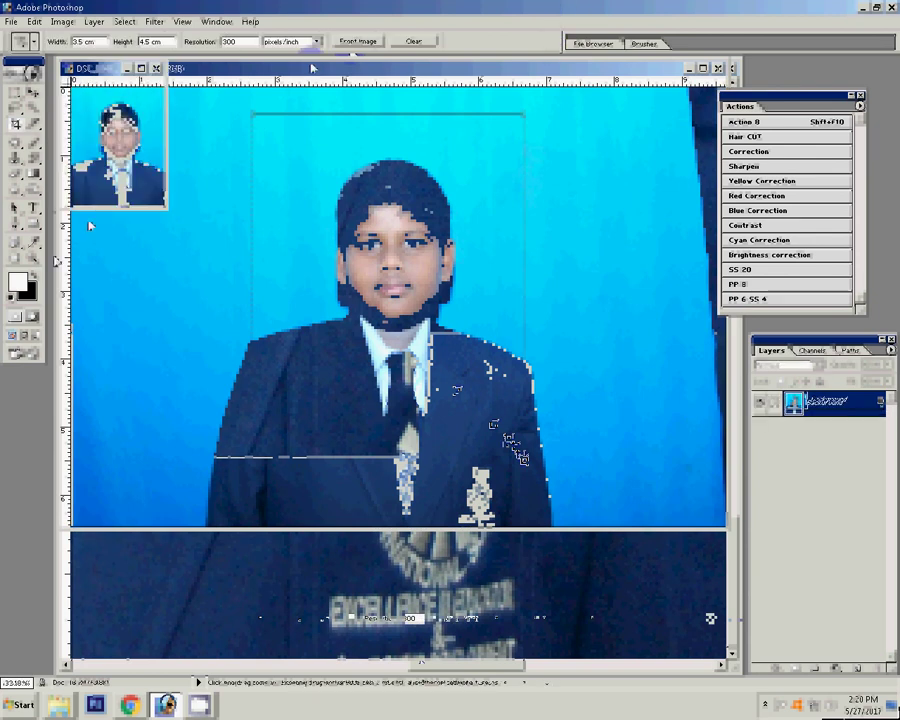
{"action": "left_click", "coordinate": [33, 257]}
Step: Paste the badge as Layer 1, scale it to about 23.6%, and place it on the pocket
{"action": "left_click", "coordinate": [352, 42]}
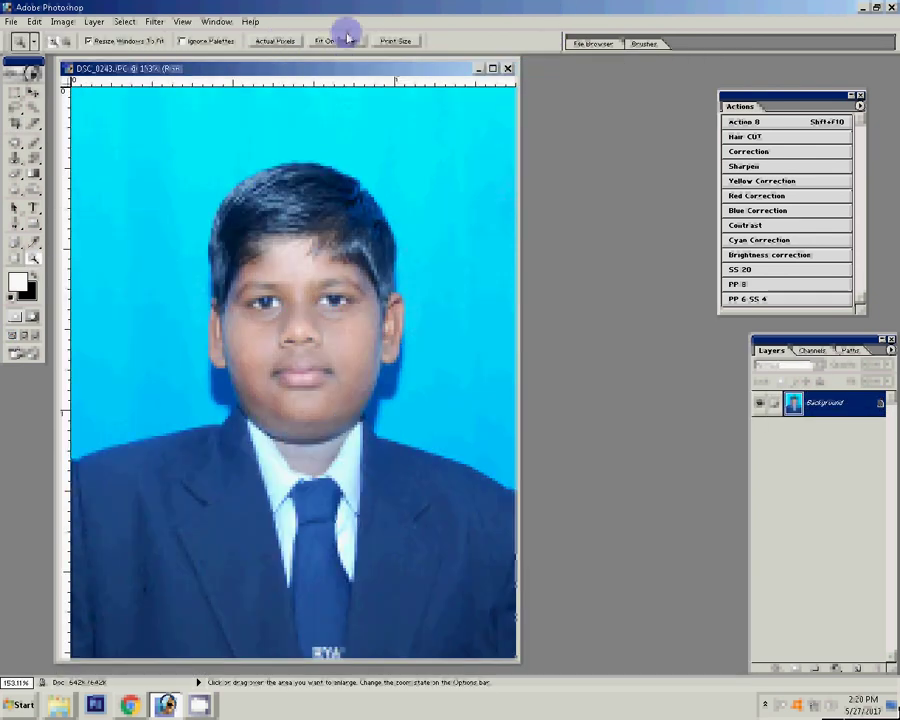
{"action": "left_click", "coordinate": [38, 22]}
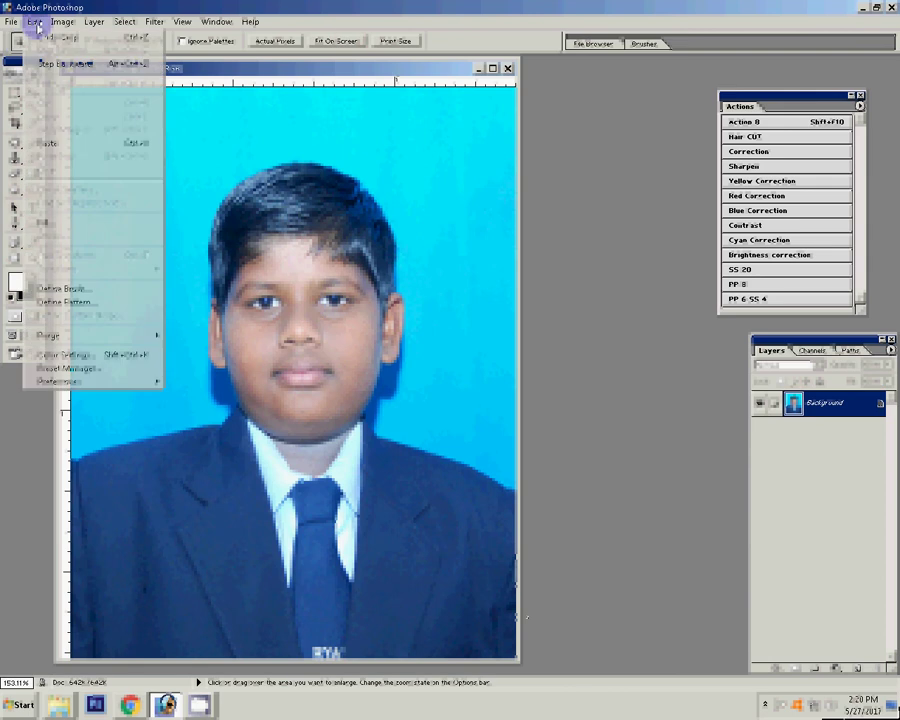
{"action": "left_click", "coordinate": [84, 112]}
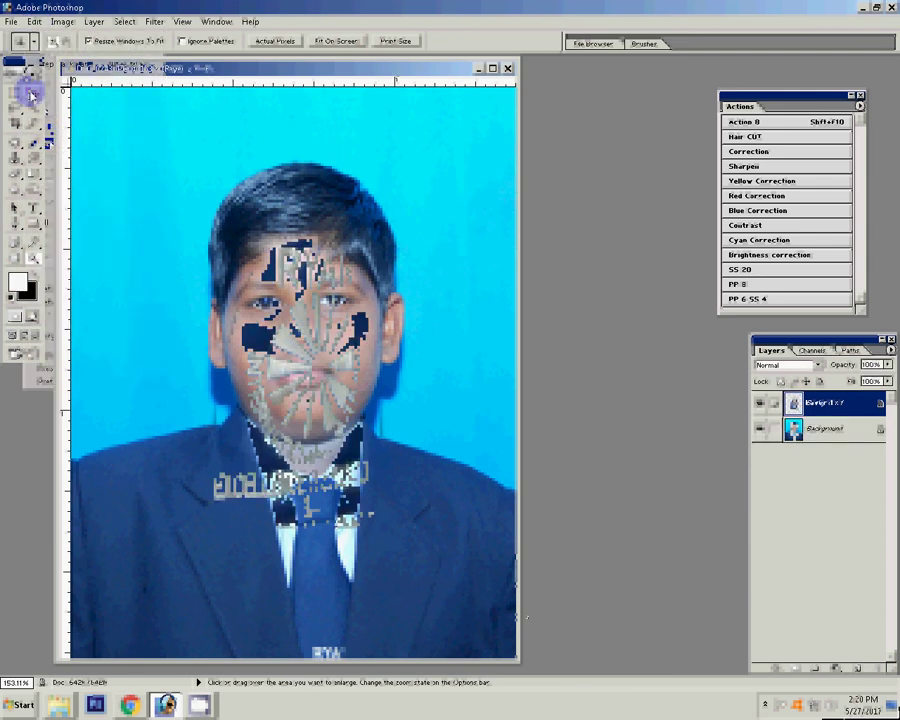
{"action": "left_click", "coordinate": [31, 95]}
{"action": "key", "text": "ctrl+t"}
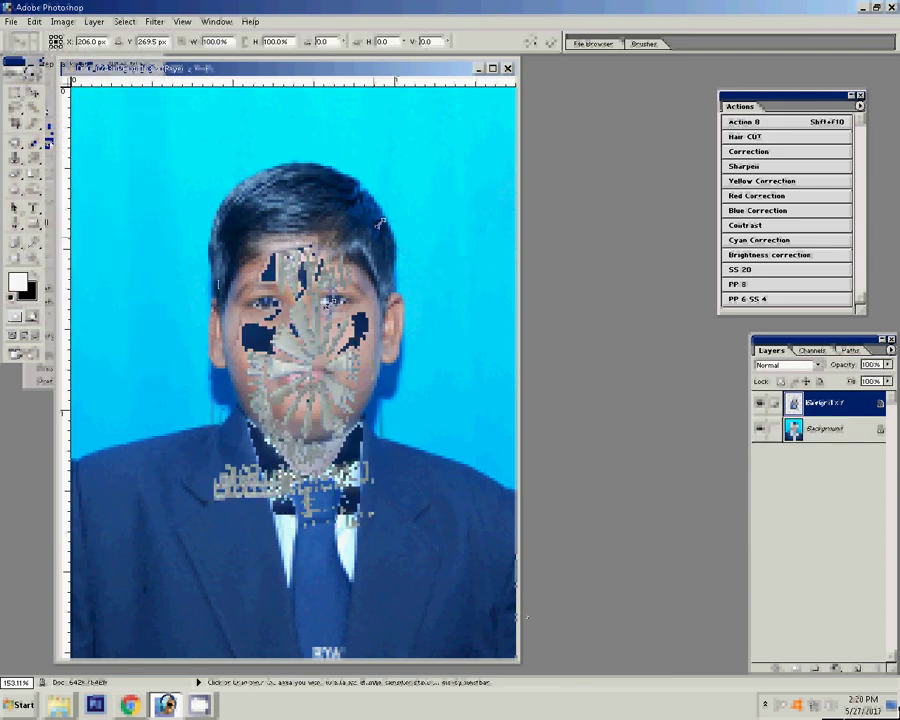
{"action": "left_click", "coordinate": [316, 323]}
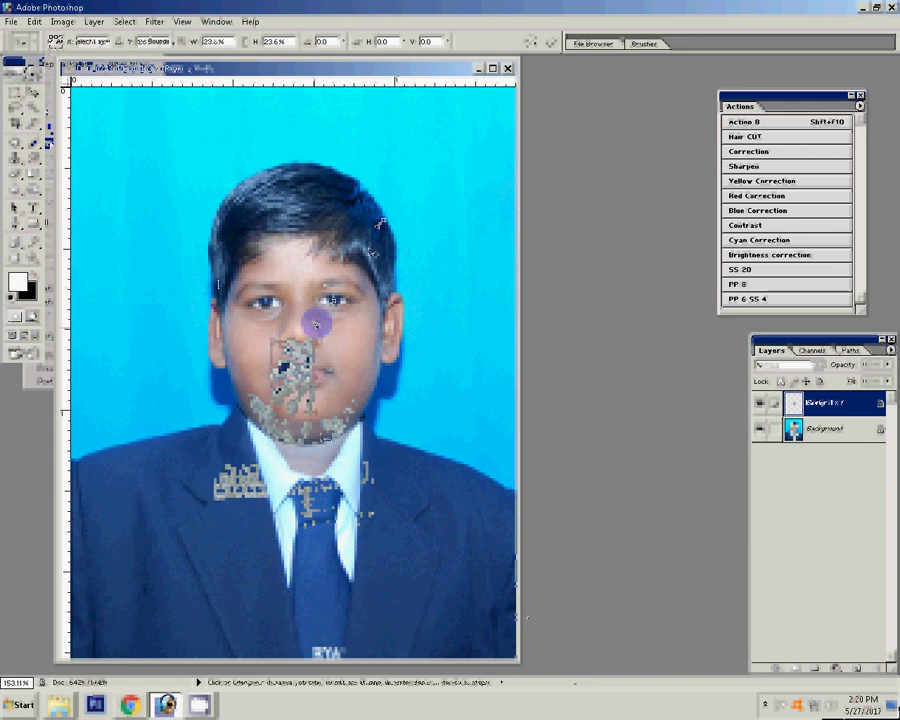
{"action": "key", "text": "Return"}
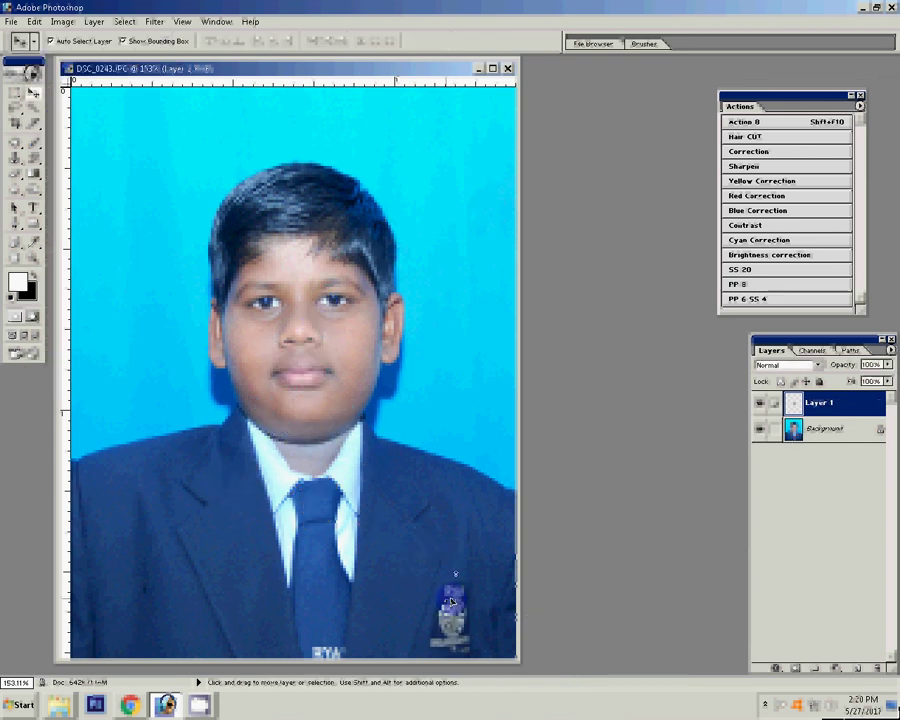
{"action": "key", "text": "ctrl+l"}
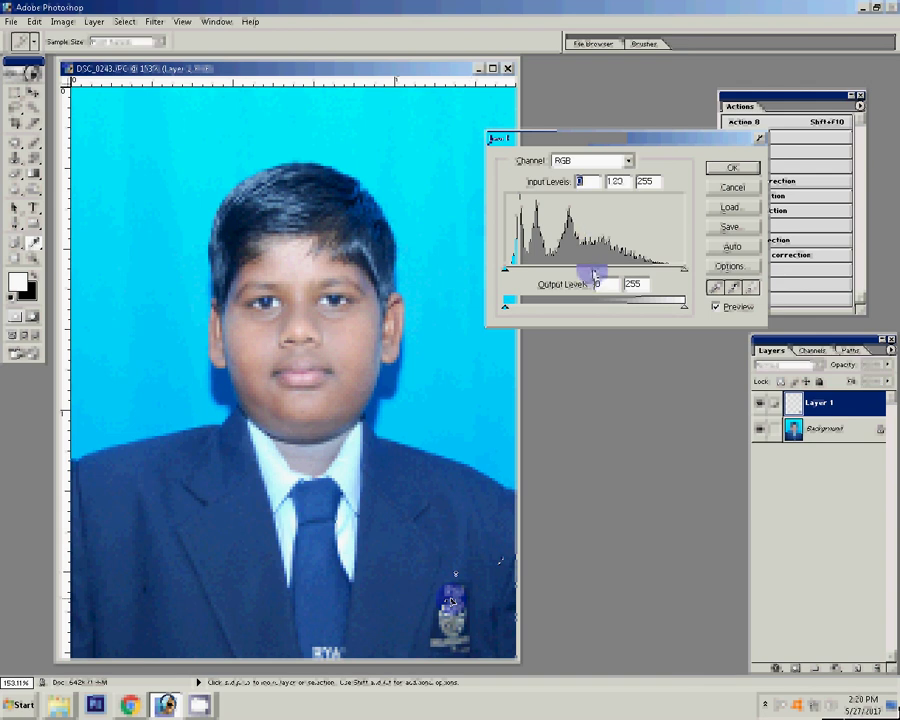
Step: Set the Levels midtone to 1.23, merge visible layers, and lasso the upper-left grey patch
{"action": "left_click_drag", "start_coordinate": [594, 271], "coordinate": [582, 272]}
{"action": "left_click", "coordinate": [732, 167]}
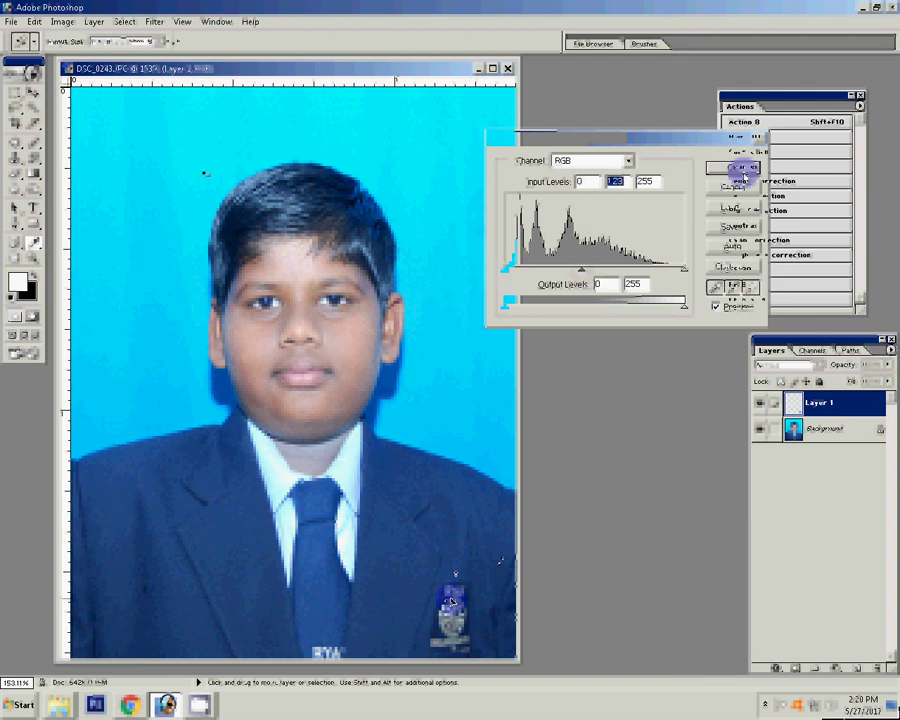
{"action": "left_click", "coordinate": [95, 21]}
{"action": "left_click", "coordinate": [124, 401]}
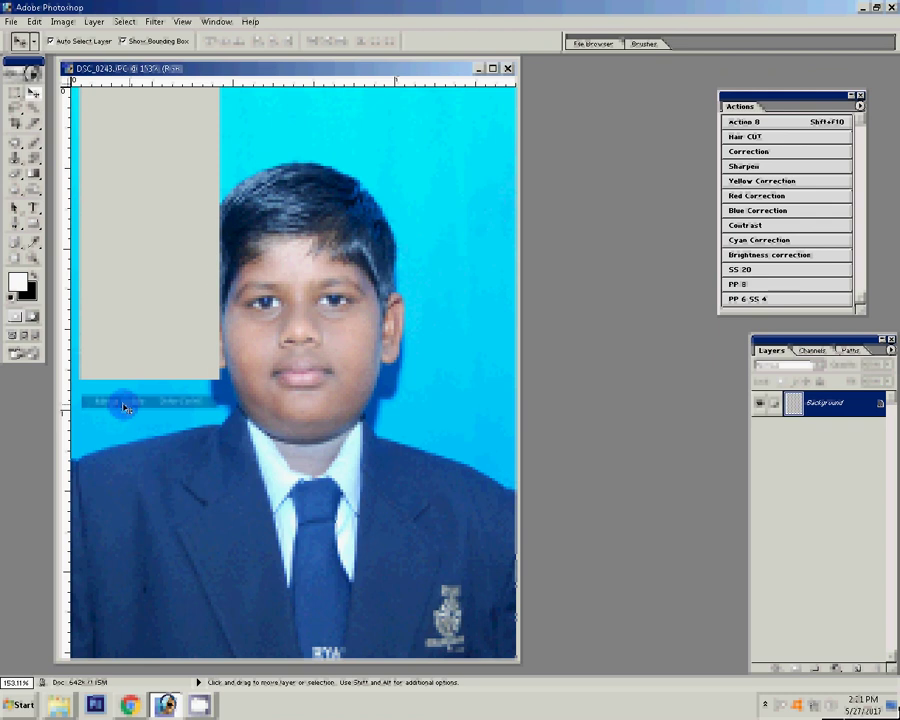
{"action": "key", "text": "l"}
{"action": "left_click_drag", "start_coordinate": [82, 180], "coordinate": [207, 352]}
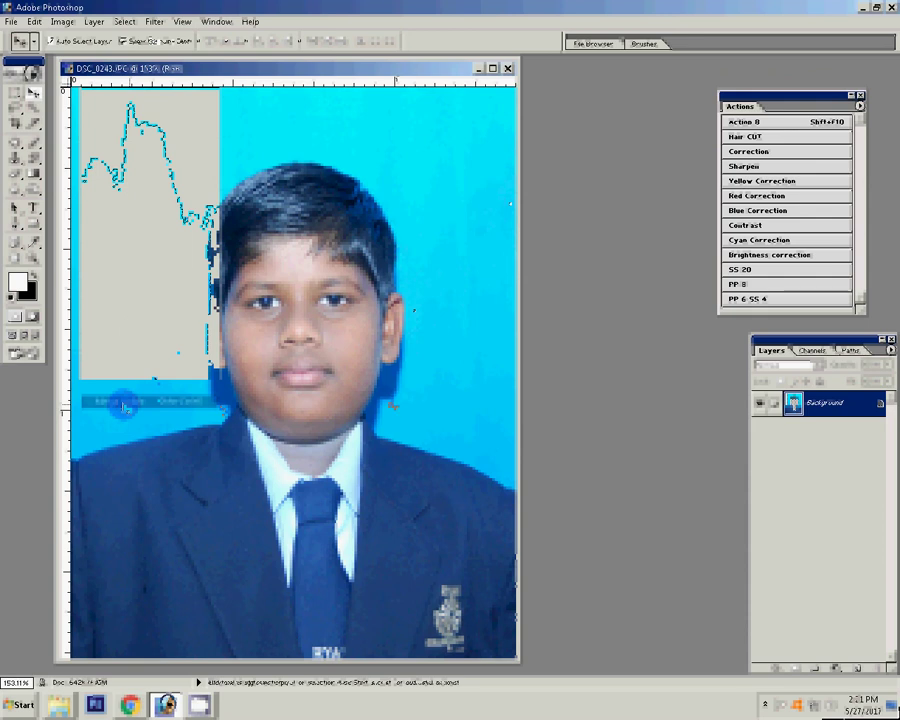
Step: Magic-wand select the backdrop behind the boy and feather it by 2 pixels
{"action": "key", "text": "w"}
{"action": "left_click", "coordinate": [440, 272]}
{"action": "right_click", "coordinate": [440, 272]}
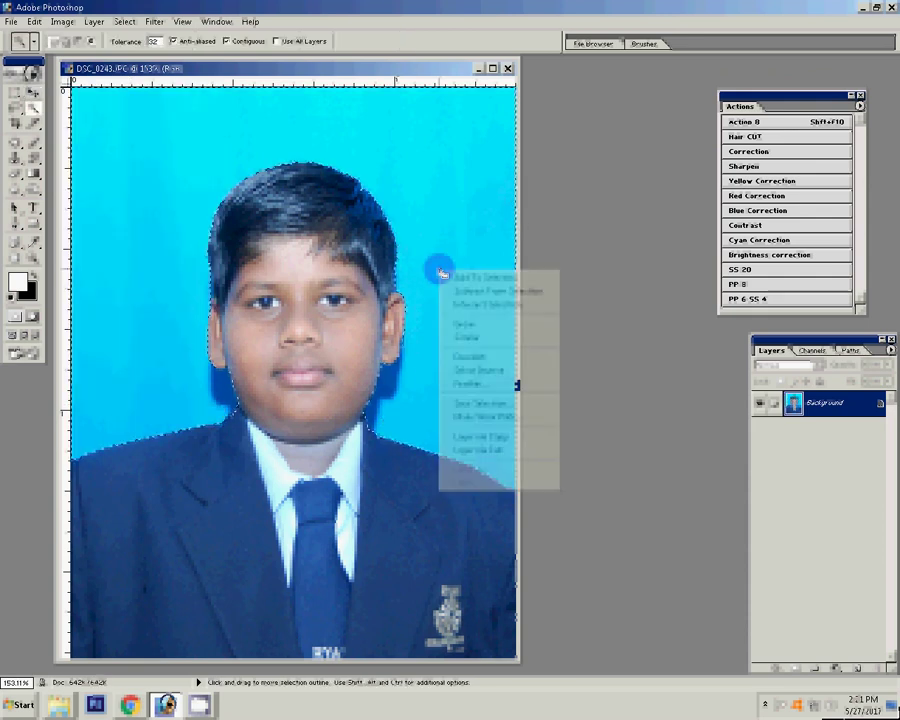
{"action": "left_click", "coordinate": [436, 383]}
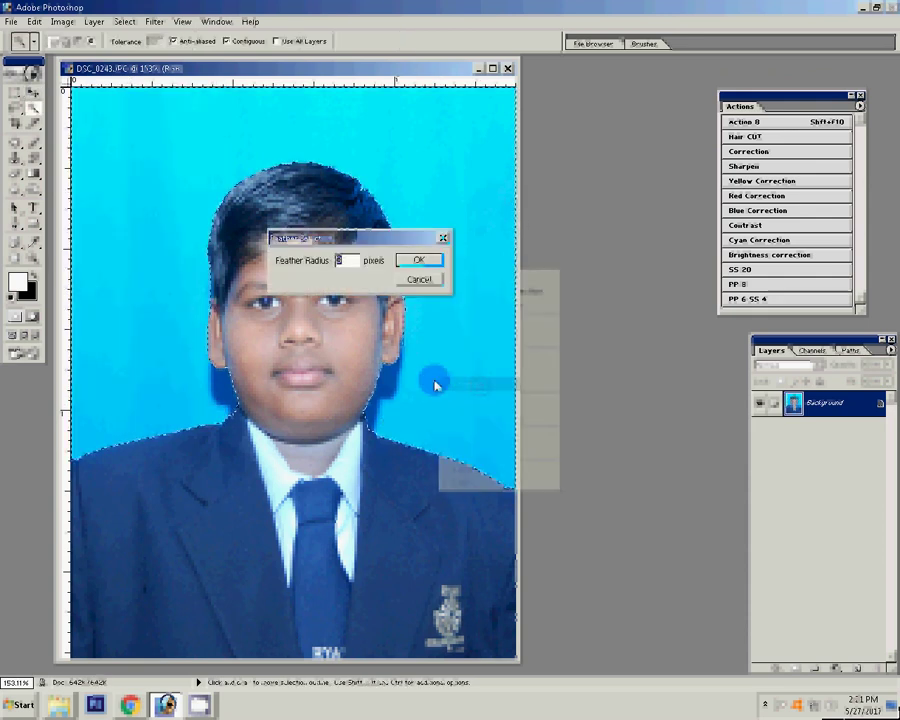
{"action": "left_click", "coordinate": [416, 261]}
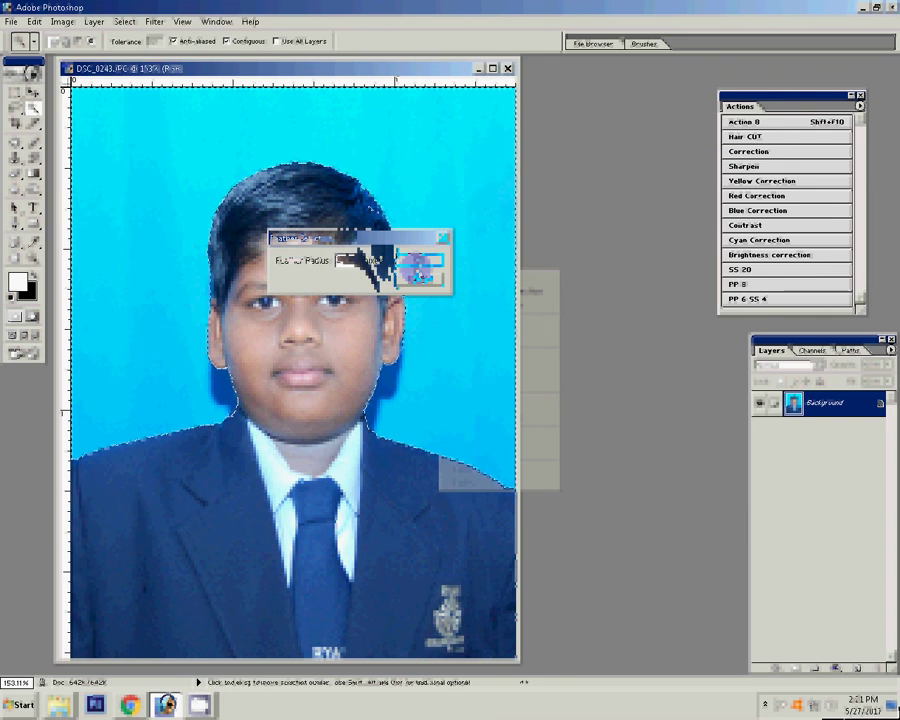
Step: Add a Solid Color fill layer in blue (R11 G133 B247) over the backdrop
{"action": "left_click", "coordinate": [835, 667]}
{"action": "left_click", "coordinate": [808, 470]}
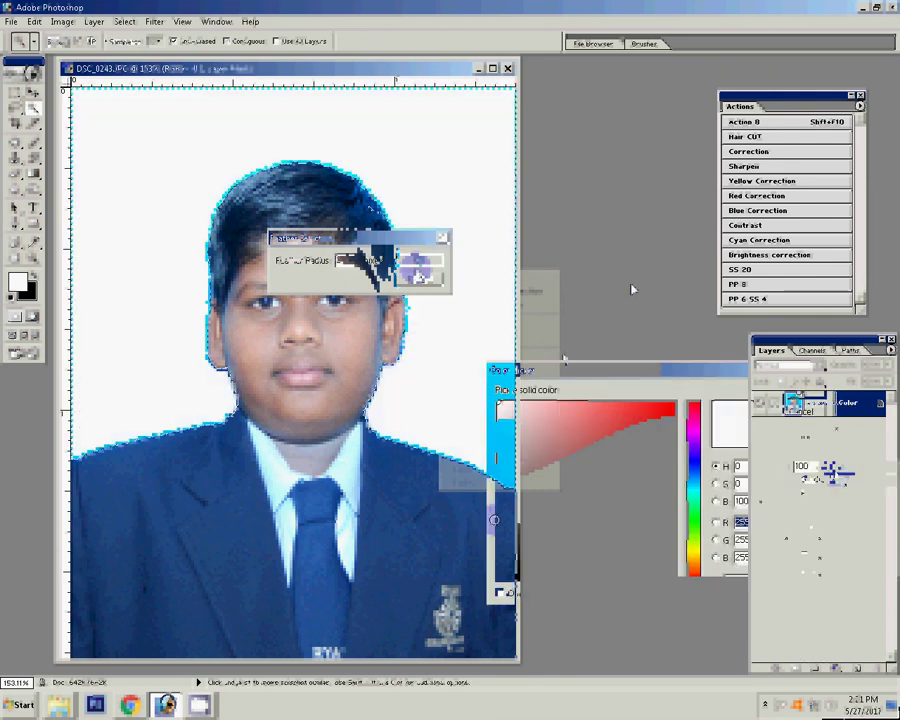
{"action": "left_click", "coordinate": [669, 406]}
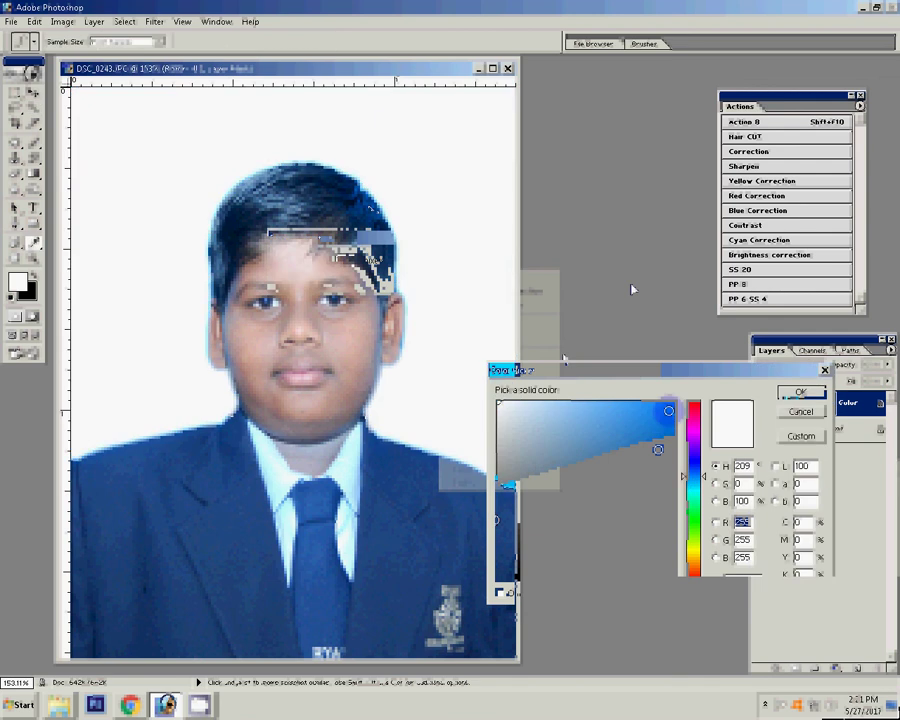
{"action": "left_click", "coordinate": [800, 391]}
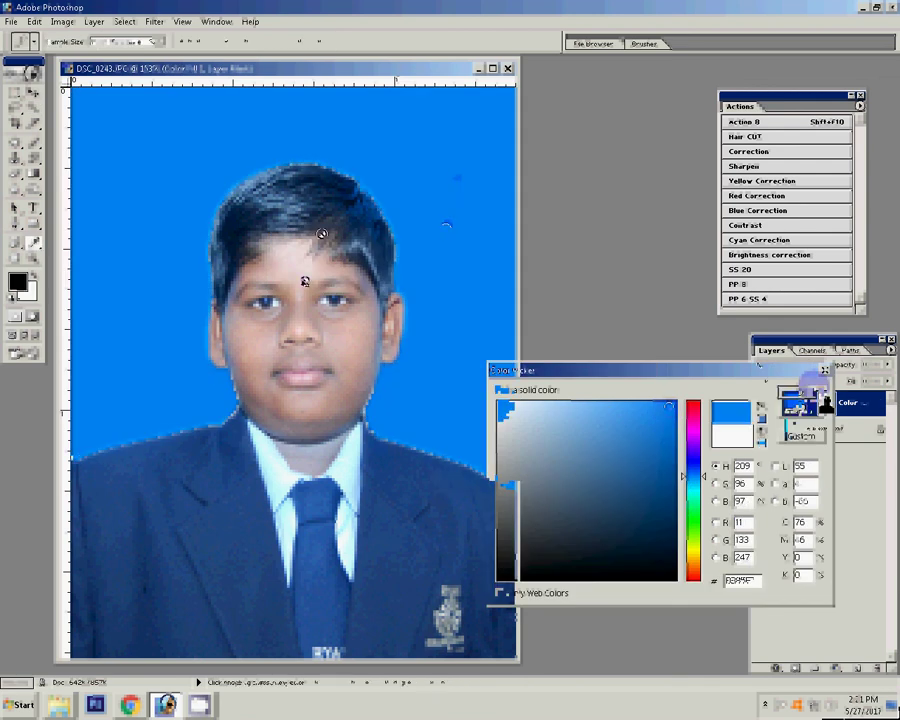
{"action": "key", "text": "w"}
{"action": "key", "text": "x"}
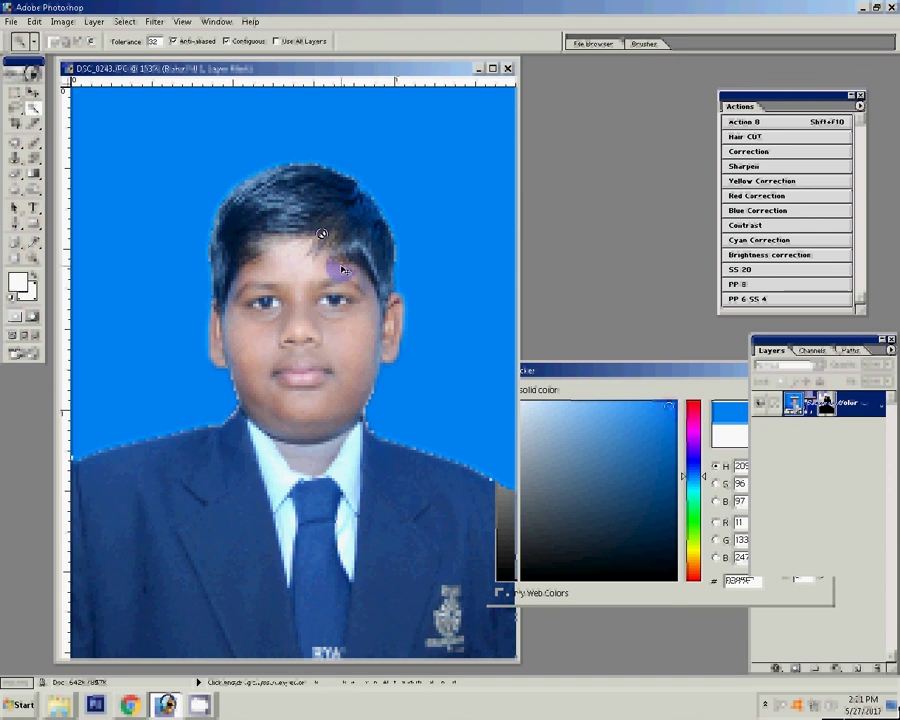
Step: Confirm the blue fill colour and zoom the portrait to 200%
{"action": "left_click", "coordinate": [301, 237]}
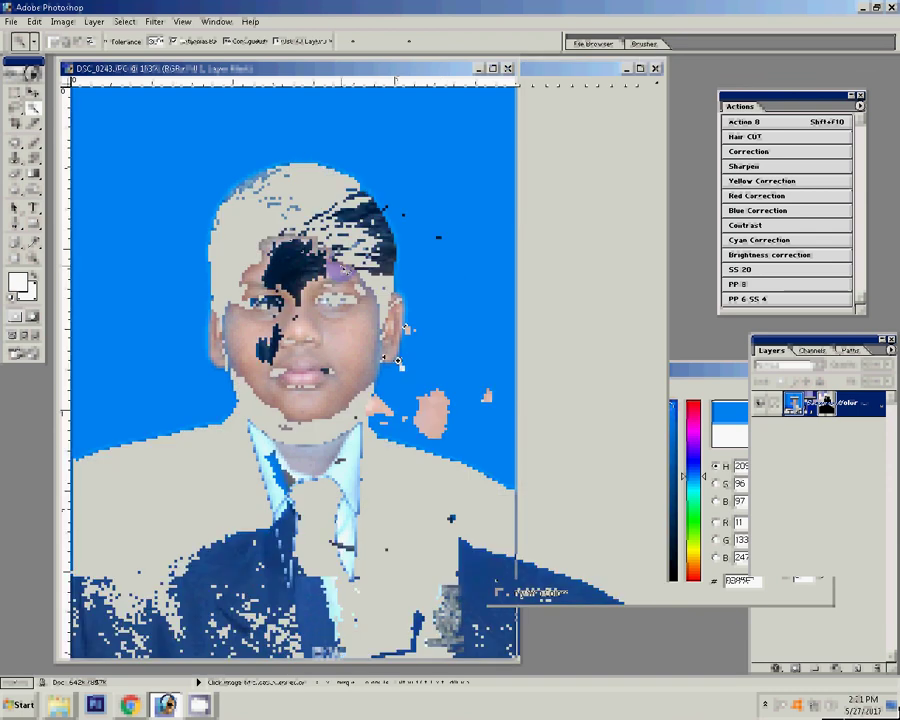
{"action": "key", "text": "z"}
{"action": "left_click", "coordinate": [397, 360]}
{"action": "left_click", "coordinate": [33, 188]}
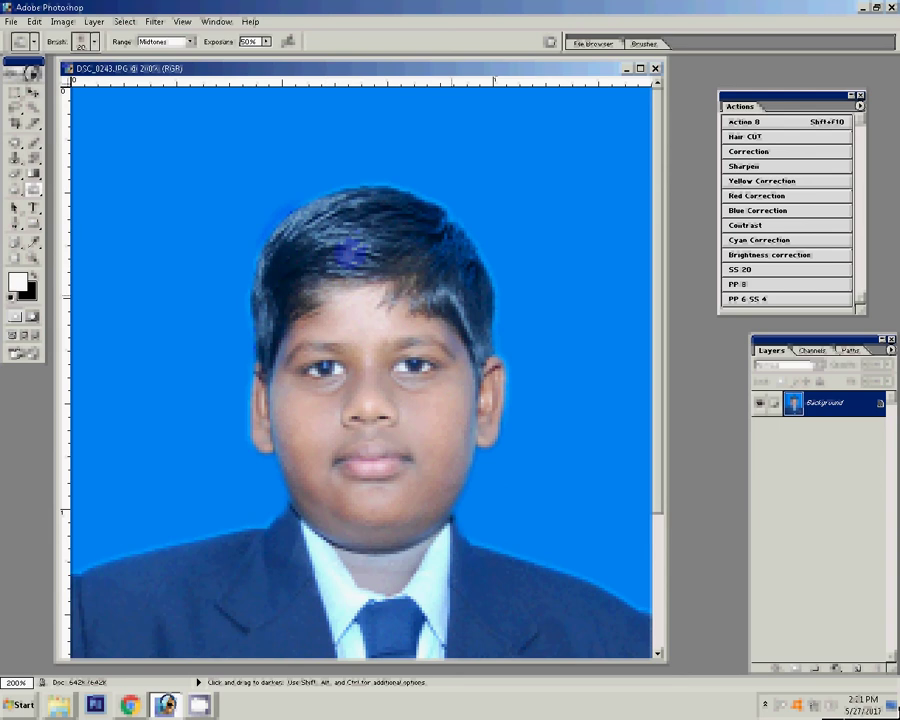
Step: Apply trial Burn strokes to the hair, then undo them
{"action": "left_click_drag", "start_coordinate": [331, 237], "coordinate": [456, 306]}
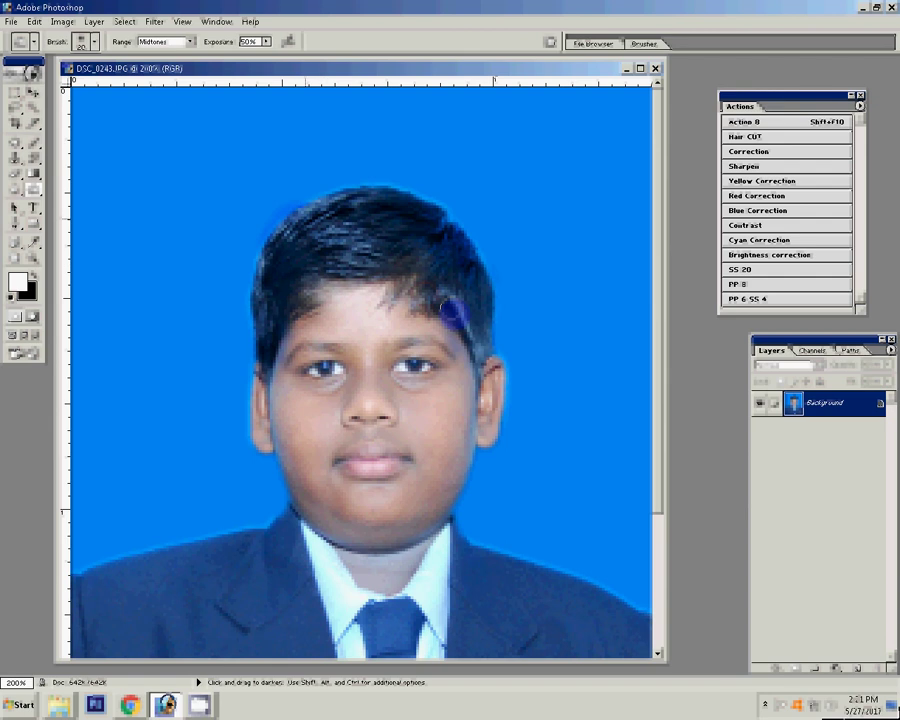
{"action": "left_click_drag", "start_coordinate": [380, 293], "coordinate": [400, 302]}
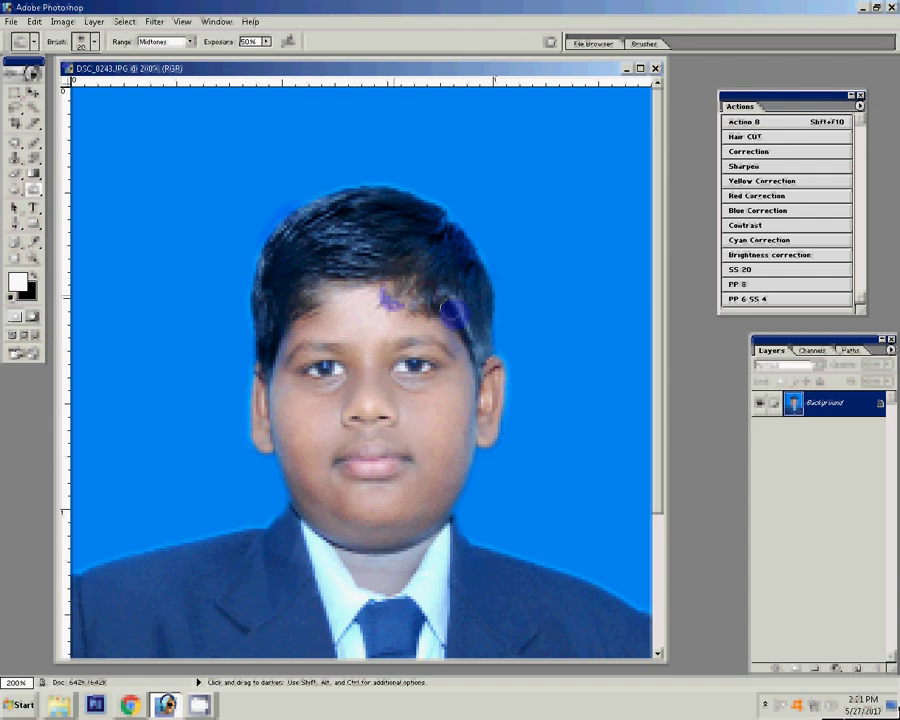
{"action": "key", "text": "ctrl+alt+z"}
{"action": "key", "text": "ctrl+l"}
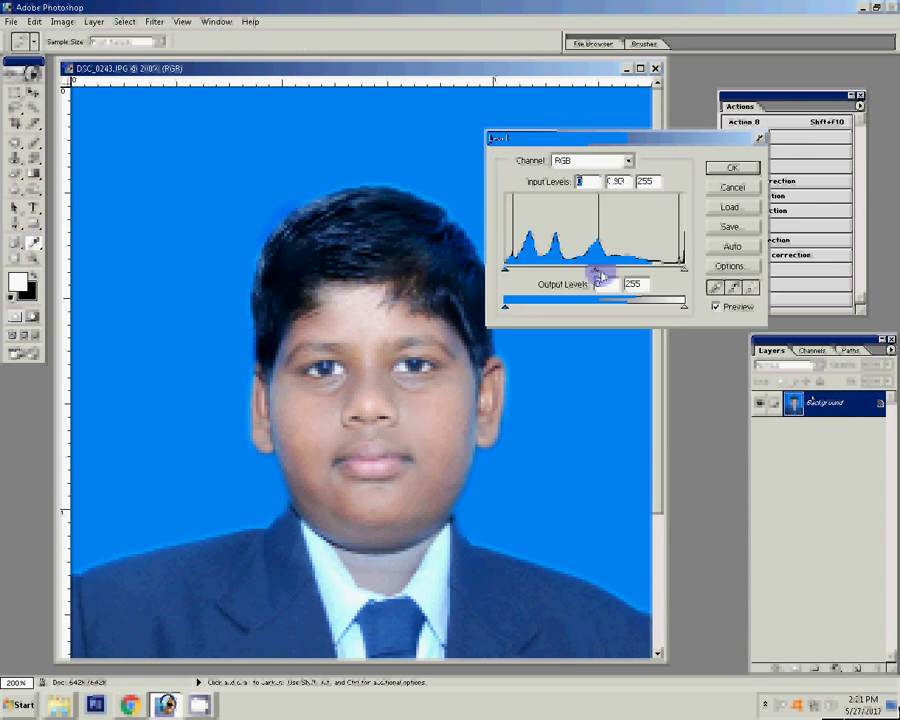
Step: Darken midtones slightly in Levels, set Color Balance Yellow/Blue to -16, and duplicate the layer
{"action": "left_click_drag", "start_coordinate": [598, 270], "coordinate": [606, 268]}
{"action": "left_click", "coordinate": [729, 170]}
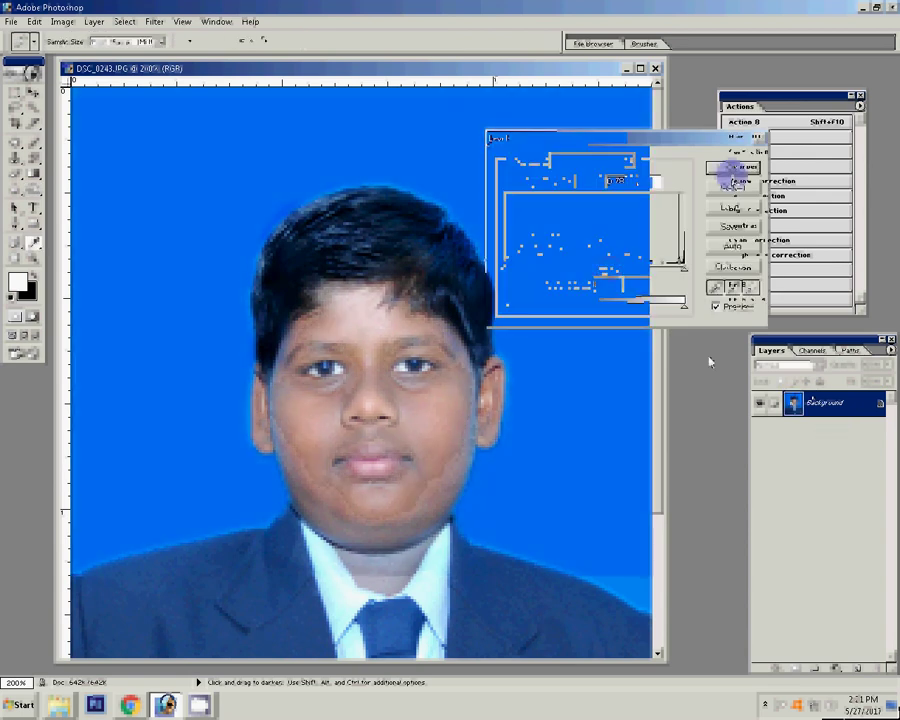
{"action": "key", "text": "ctrl+b"}
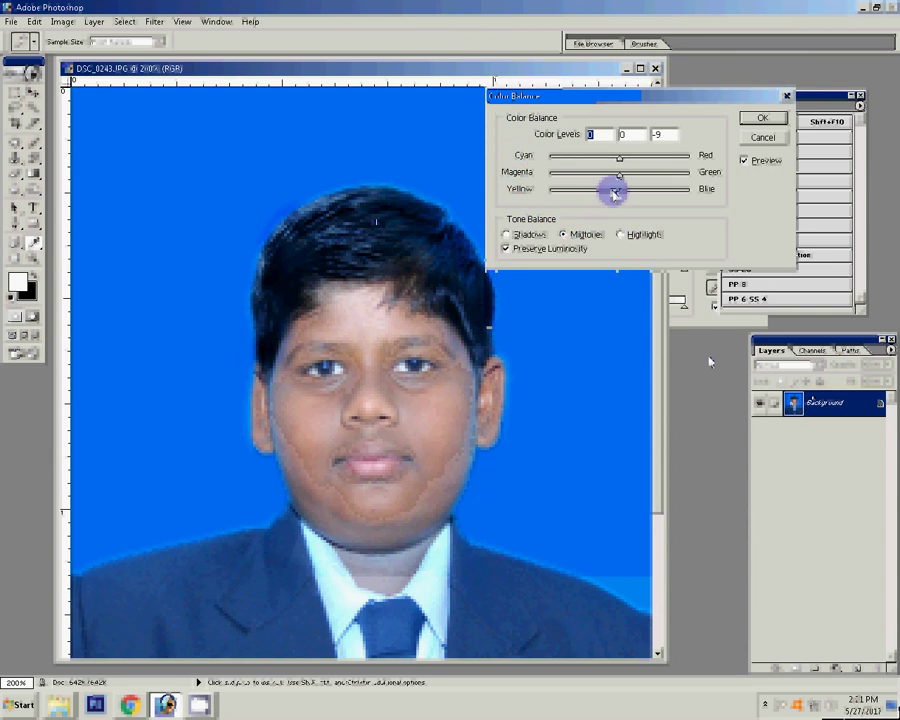
{"action": "left_click_drag", "start_coordinate": [614, 189], "coordinate": [610, 195]}
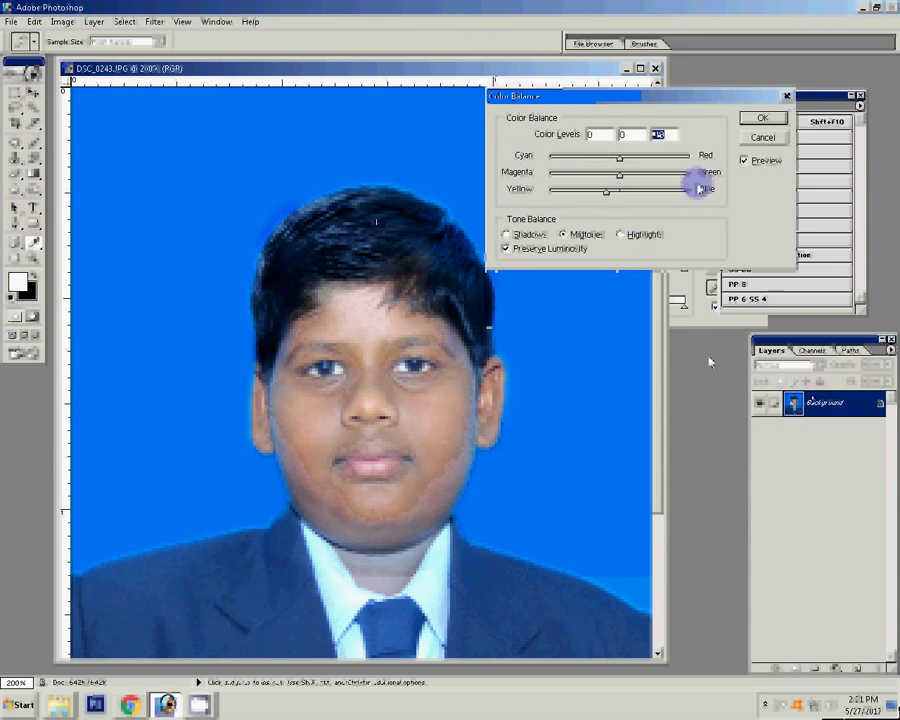
{"action": "left_click", "coordinate": [762, 118]}
{"action": "key", "text": "ctrl+j"}
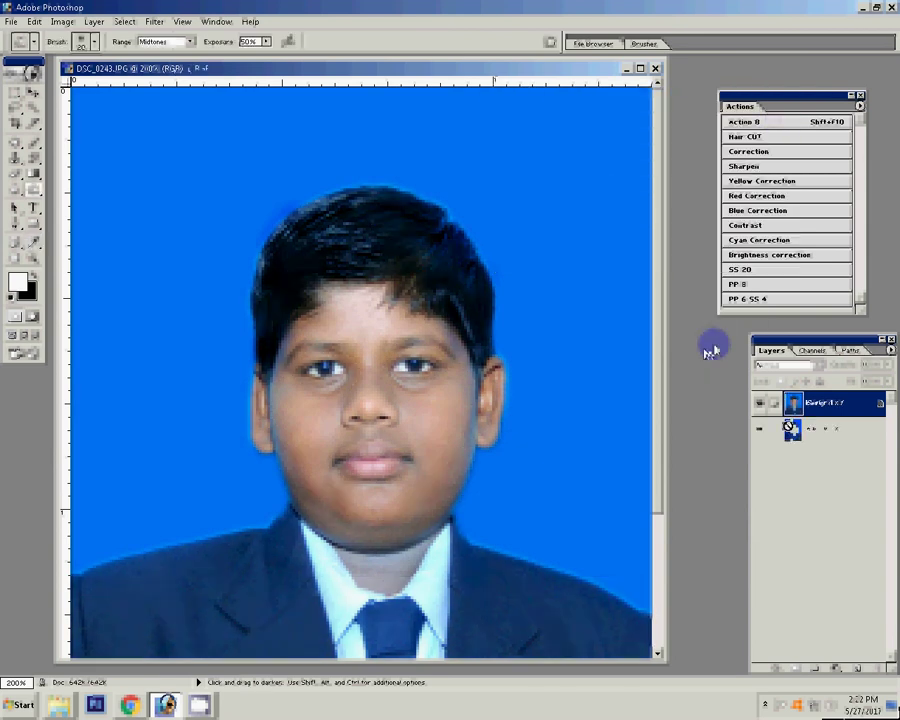
Step: Run Filter > Magic > Magic Pro with Graininess 30 on the portrait
{"action": "left_click", "coordinate": [153, 22]}
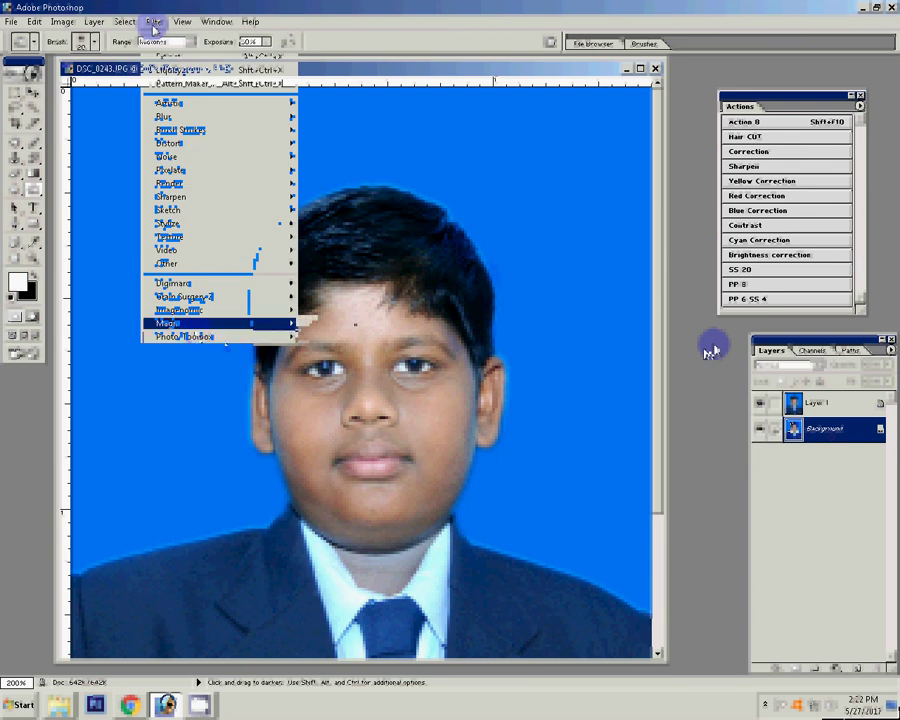
{"action": "mouse_move", "coordinate": [220, 323]}
{"action": "left_click", "coordinate": [340, 316]}
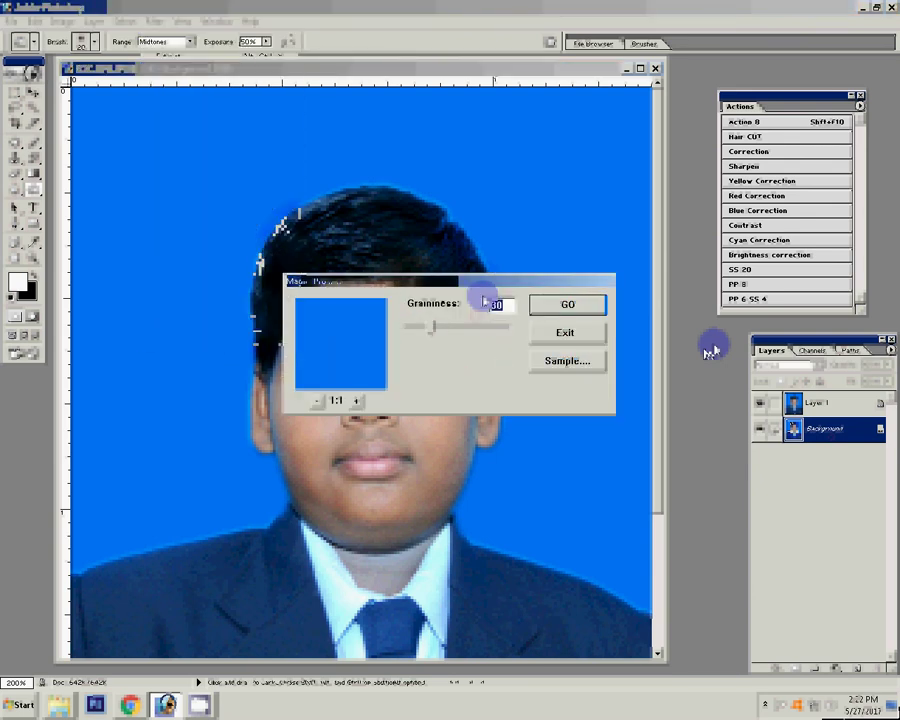
{"action": "left_click", "coordinate": [570, 304]}
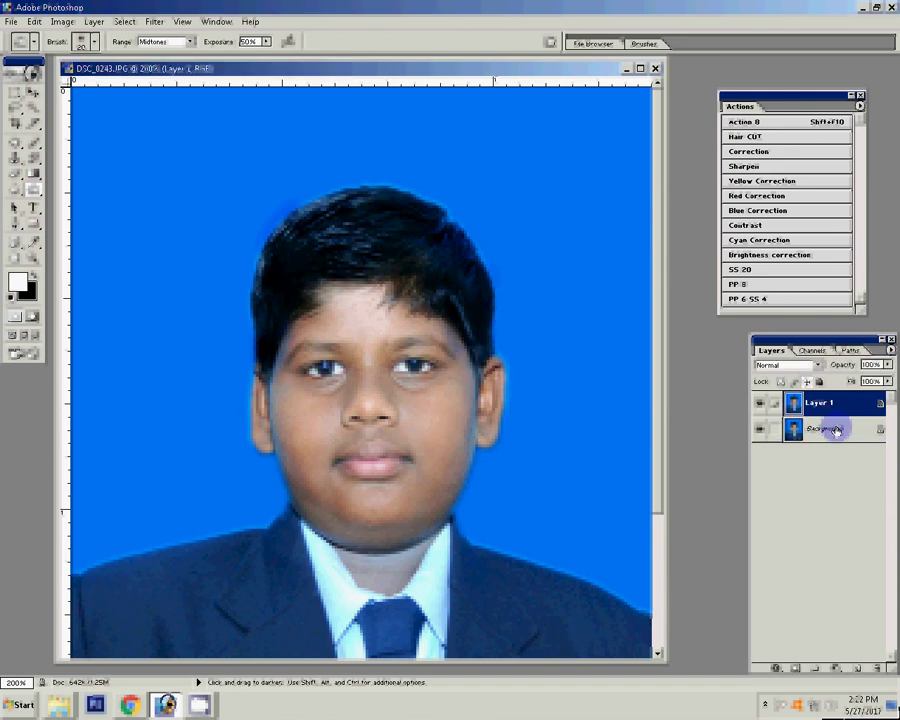
Step: Switch to the Eraser at 66% opacity to erase over the face on Layer 1
{"action": "left_click", "coordinate": [14, 174]}
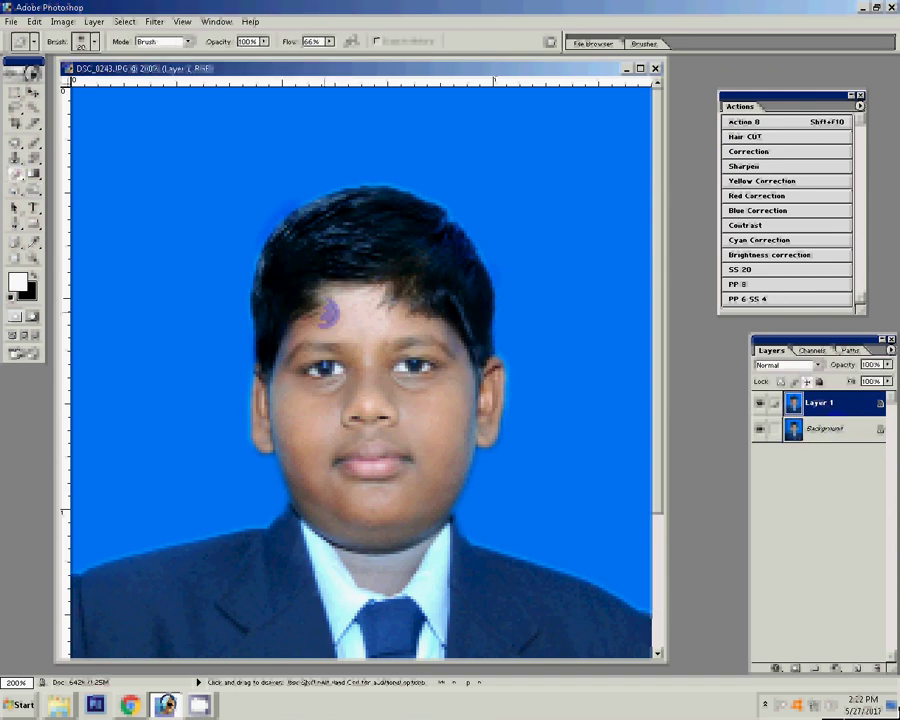
{"action": "key", "text": "0"}
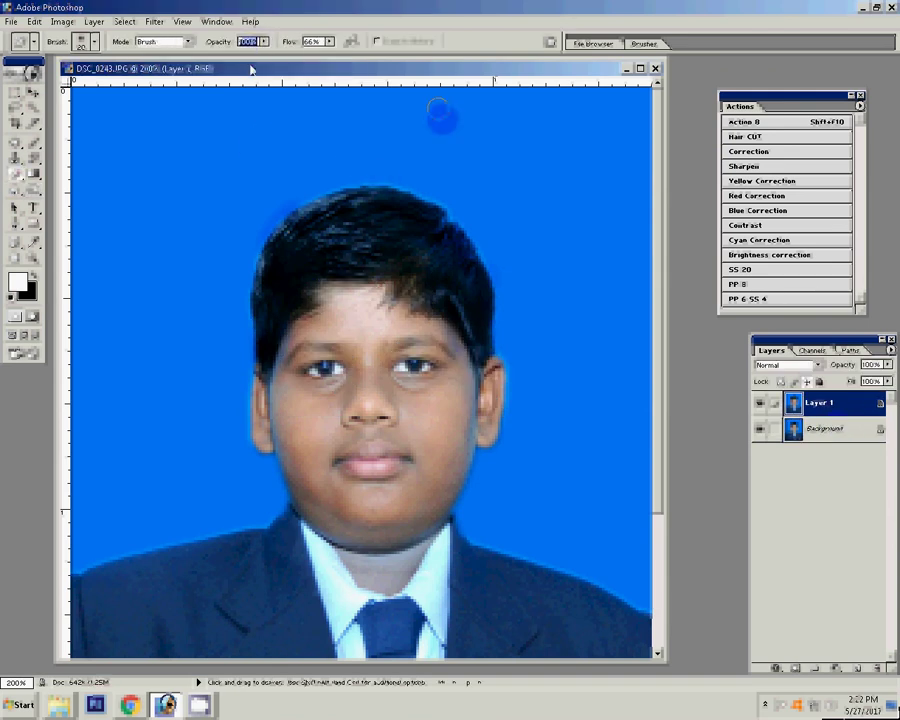
{"action": "key", "text": "6"}
{"action": "key", "text": "6"}
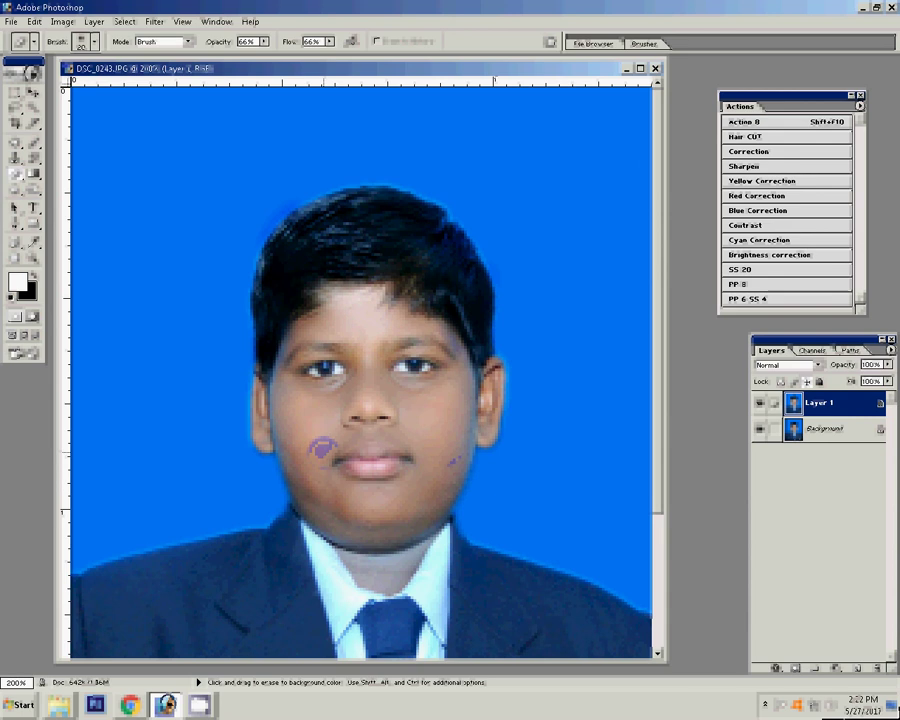
Step: Merge the layers and shift the Color Balance midtones to Magenta -12
{"action": "key", "text": "ctrl+e"}
{"action": "key", "text": "ctrl+b"}
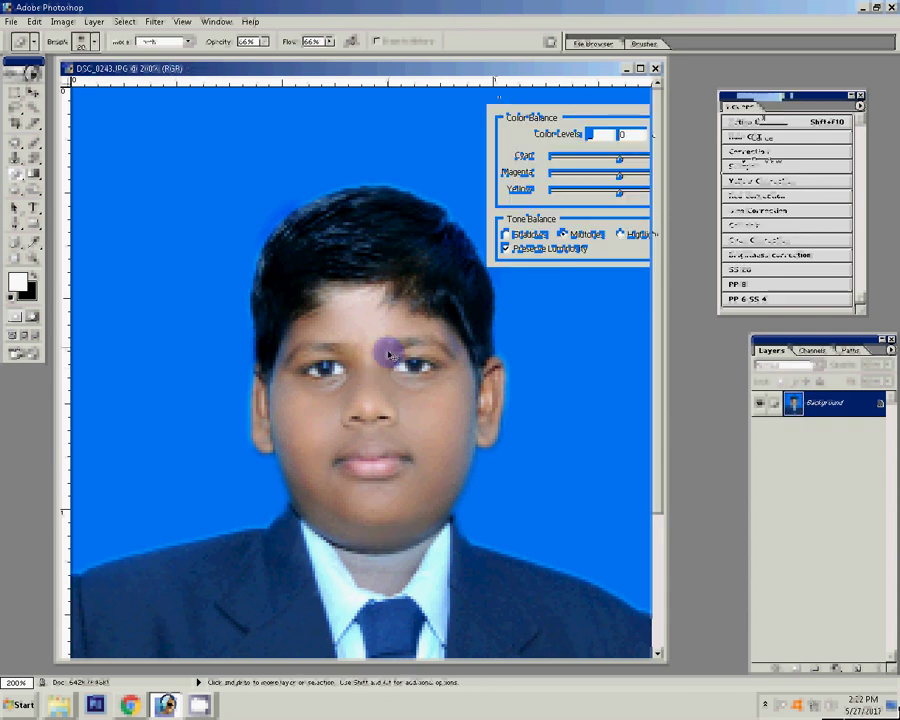
{"action": "mouse_move", "coordinate": [626, 180]}
{"action": "left_mouse_down"}
{"action": "mouse_move", "coordinate": [620, 194]}
{"action": "mouse_move", "coordinate": [600, 195]}
{"action": "left_mouse_up"}
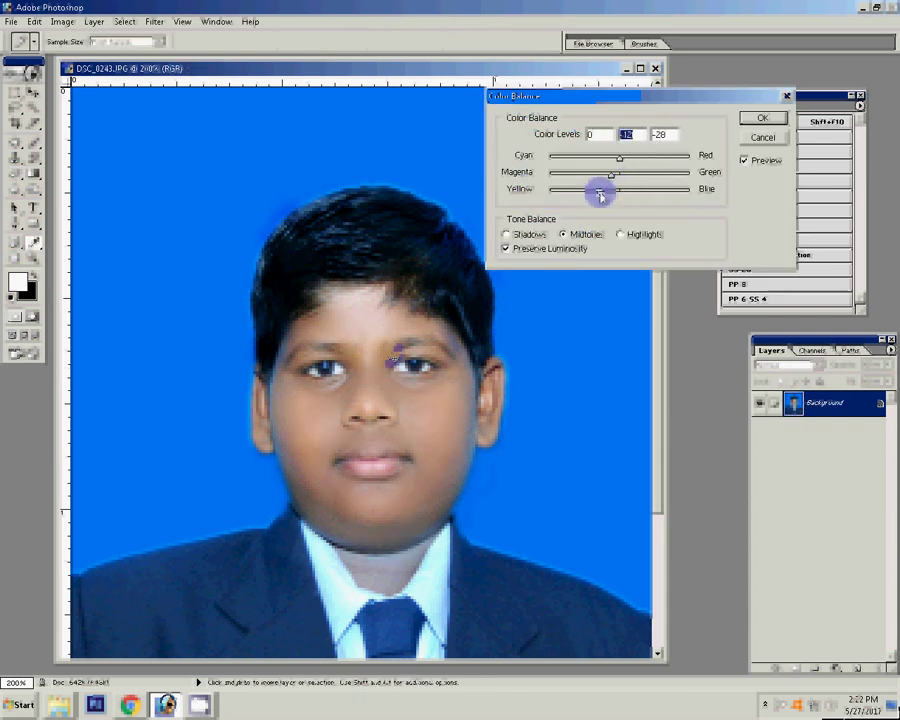
{"action": "left_click", "coordinate": [762, 118]}
Step: Warm the highlights toward Red, then run the PP 6 SS 4 action to tile eight copies
{"action": "key", "text": "ctrl+b"}
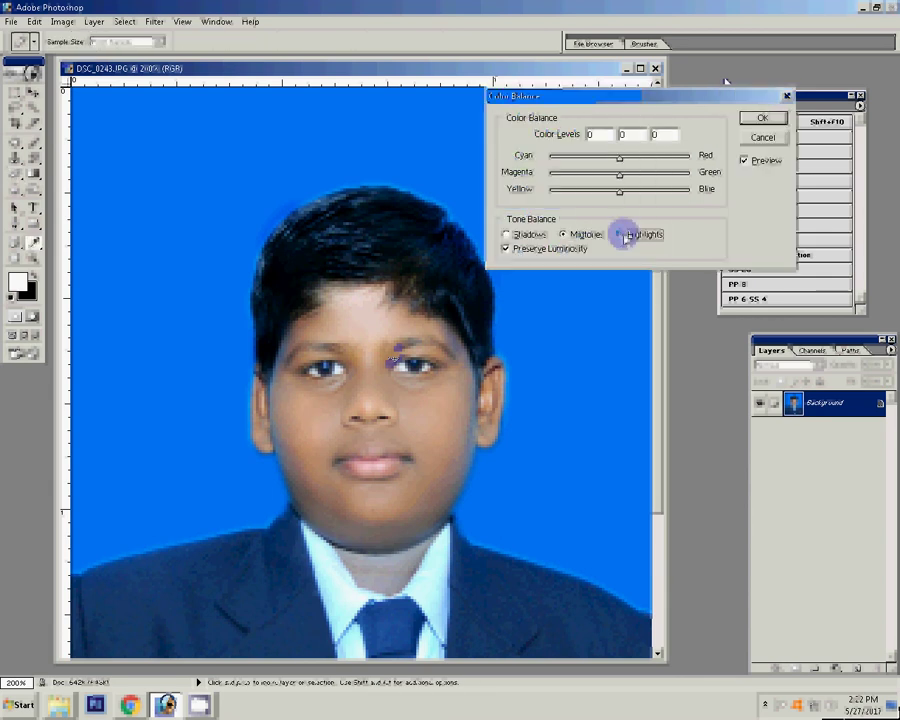
{"action": "left_click", "coordinate": [625, 236]}
{"action": "mouse_move", "coordinate": [620, 158]}
{"action": "left_mouse_down"}
{"action": "mouse_move", "coordinate": [630, 157]}
{"action": "mouse_move", "coordinate": [618, 206]}
{"action": "mouse_move", "coordinate": [674, 195]}
{"action": "left_mouse_up"}
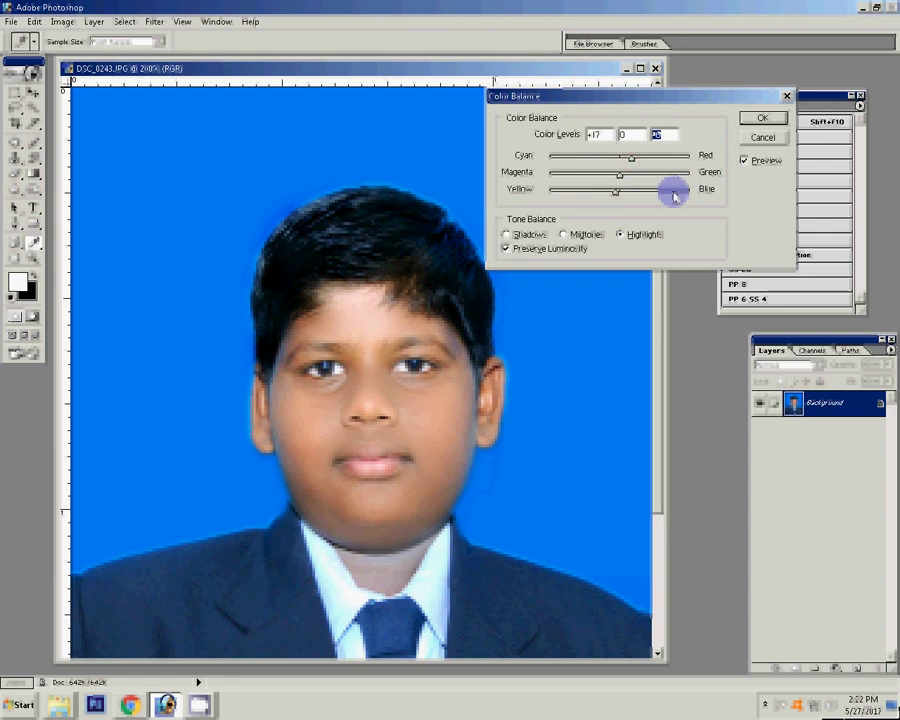
{"action": "left_click", "coordinate": [770, 121]}
{"action": "left_click", "coordinate": [780, 299]}
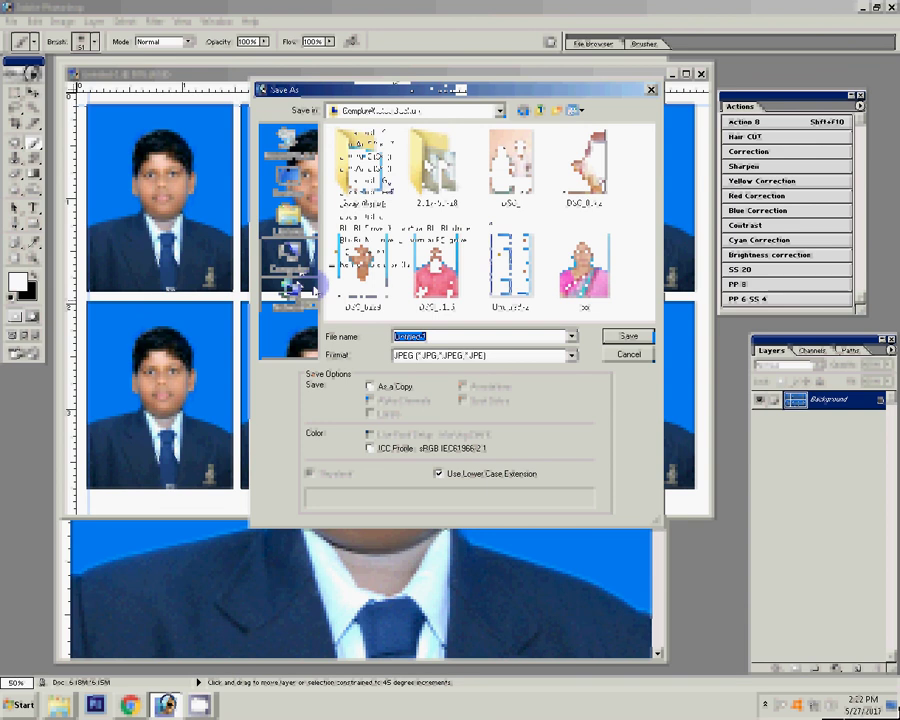
Step: Browse the Save As dialog to Local Disk (G:) > 0 > 27 and name the JPEG 4-4x6=1
{"action": "left_click", "coordinate": [310, 285]}
{"action": "left_click", "coordinate": [628, 336]}
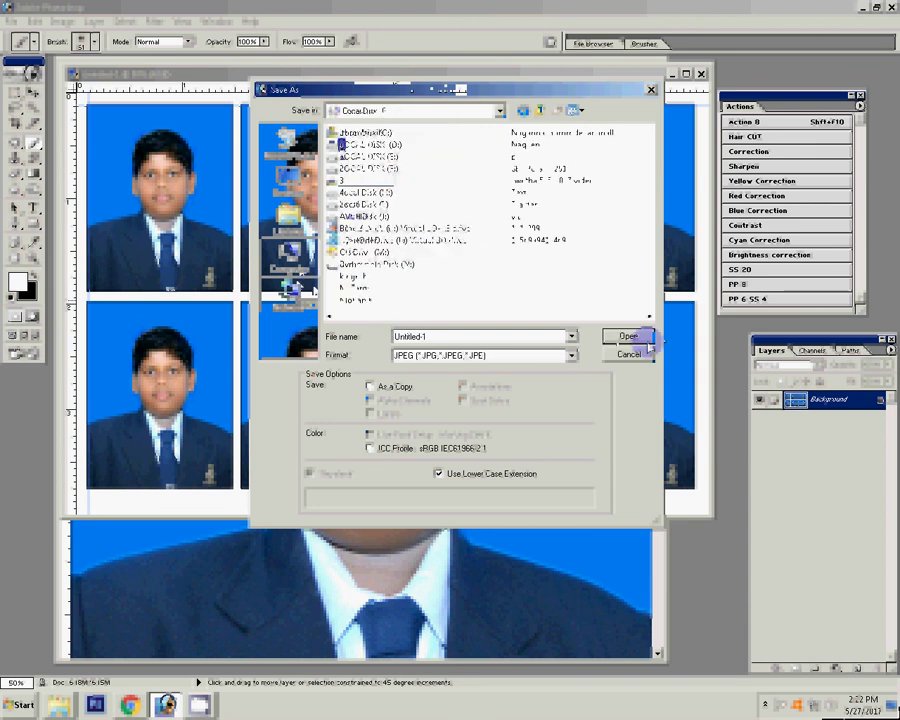
{"action": "left_click", "coordinate": [628, 340]}
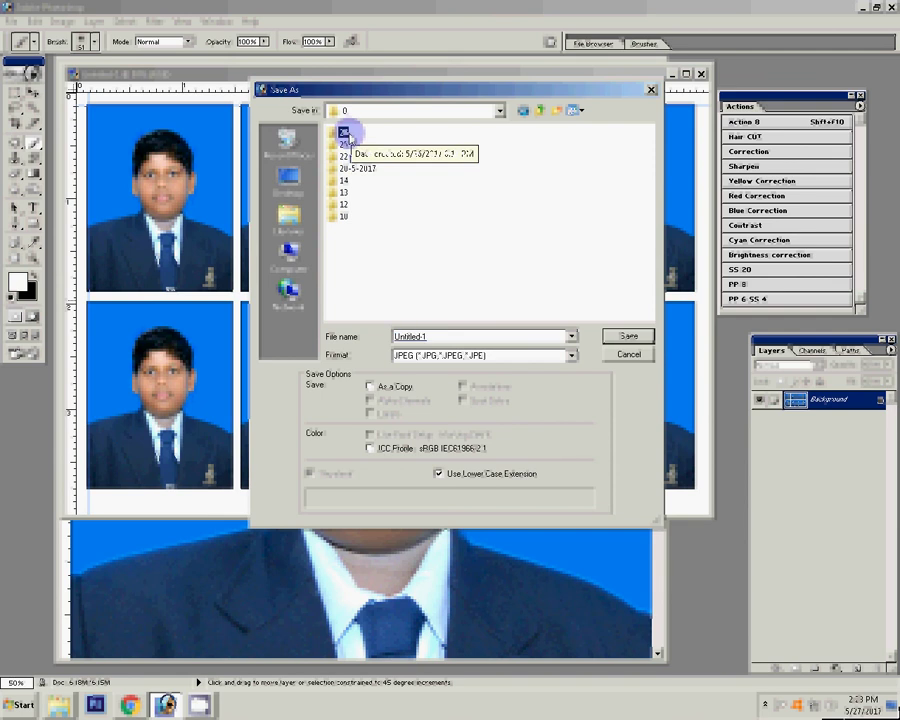
{"action": "double_click", "coordinate": [346, 143]}
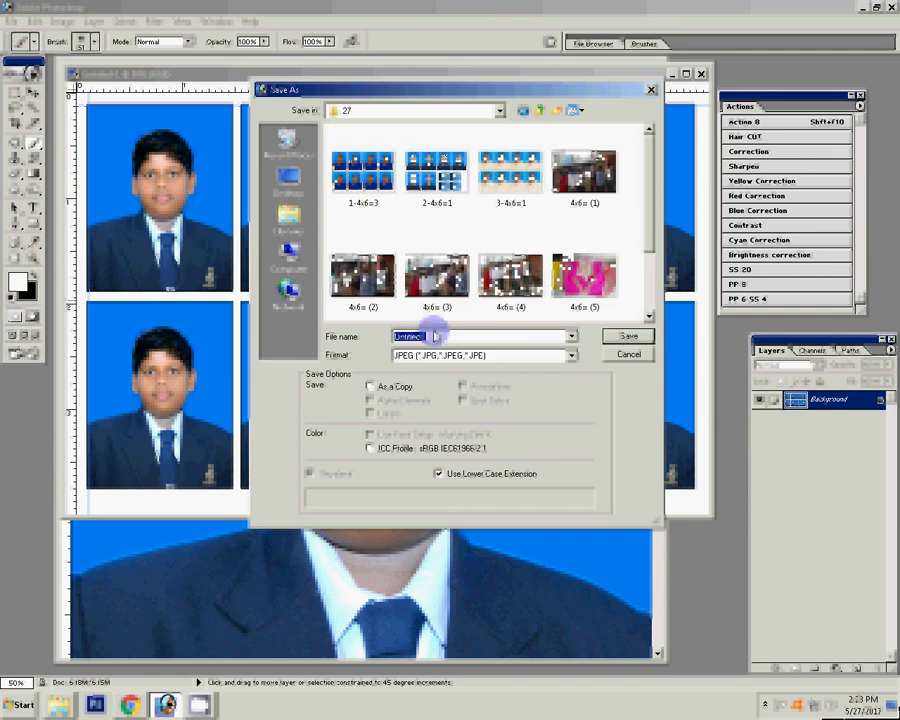
{"action": "type", "text": "4-"}
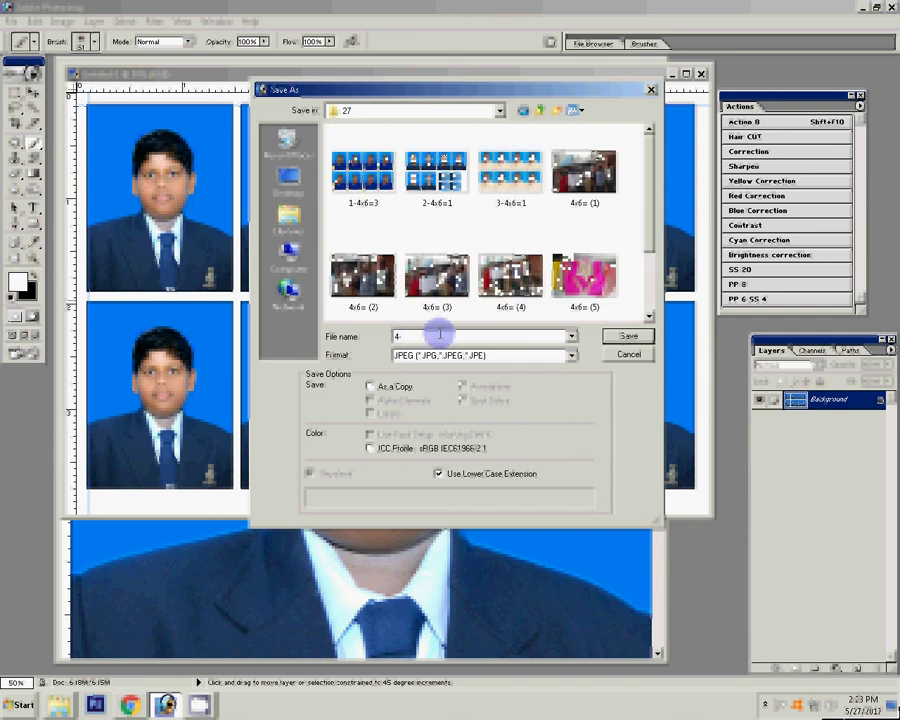
{"action": "type", "text": "x6="}
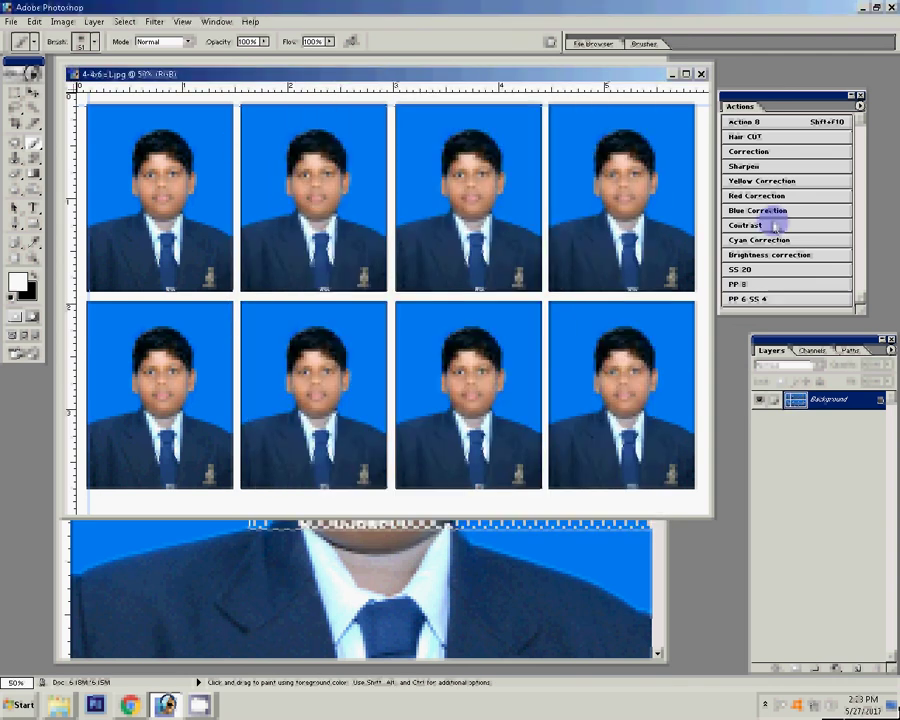
Step: Run the PP 6 SS 4 action again for a six-plus-four sheet and close Untitled-1 to save it
{"action": "left_click", "coordinate": [763, 298]}
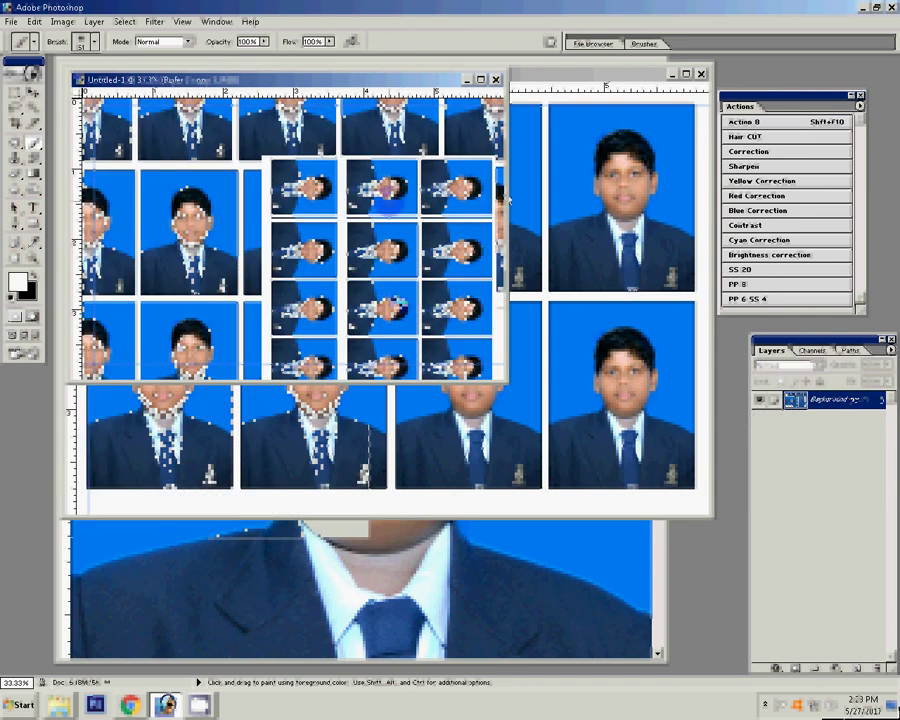
{"action": "left_click", "coordinate": [495, 79]}
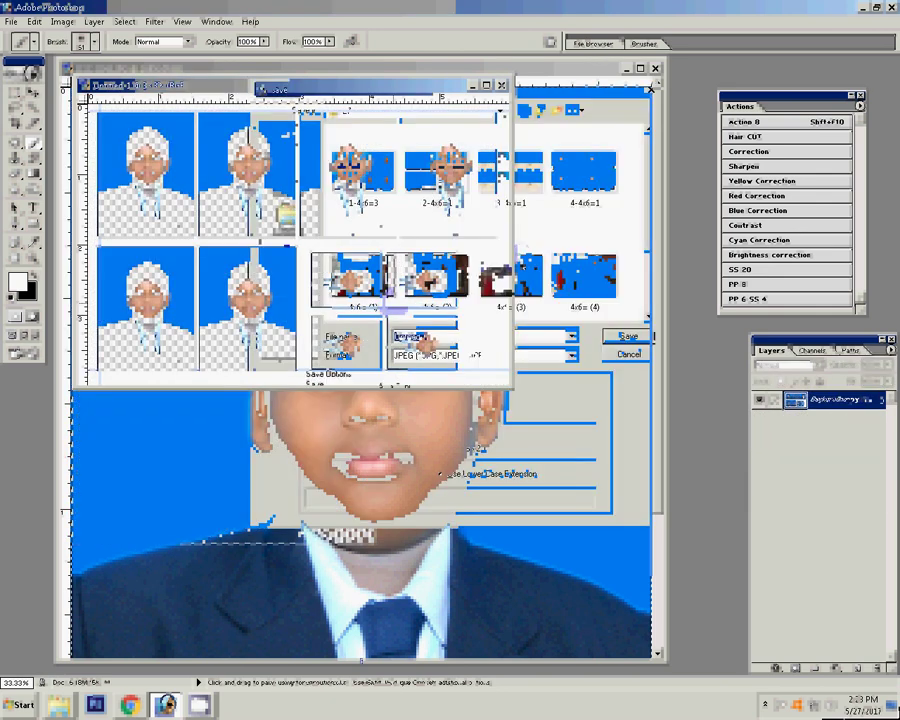
Step: Save the second sheet as JPEG 5-4x6 in folder 27 and move its window right and down
{"action": "type", "text": "5"}
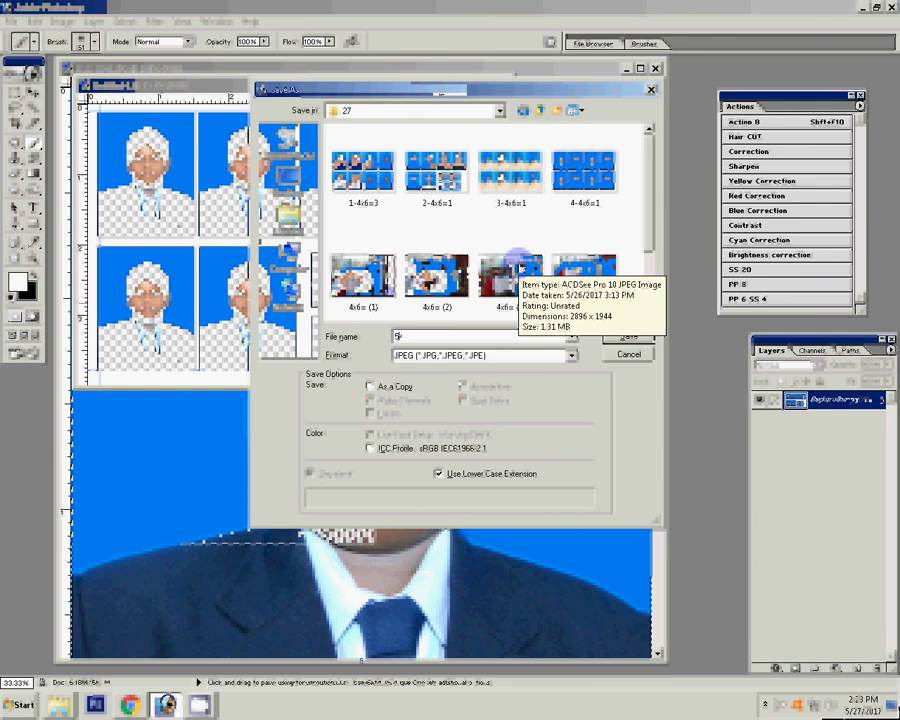
{"action": "type", "text": "-4x6"}
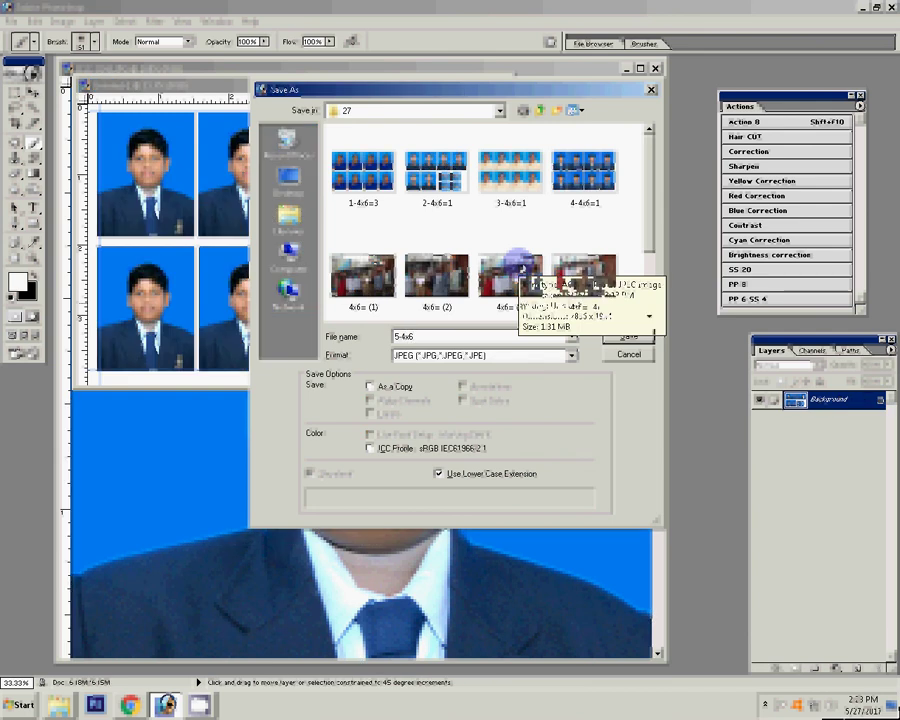
{"action": "left_click", "coordinate": [628, 337]}
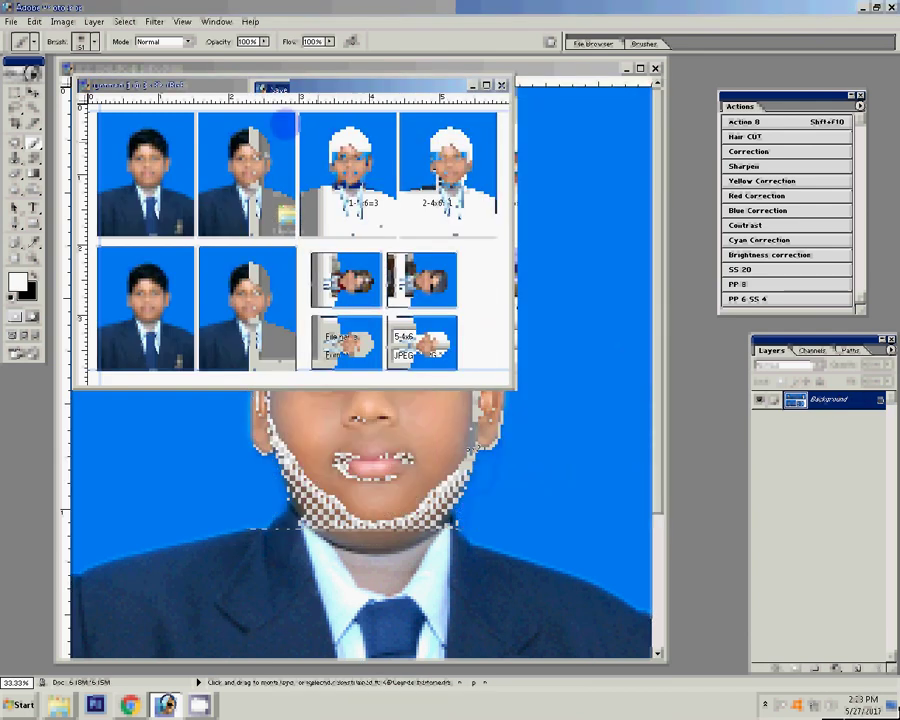
{"action": "left_click_drag", "start_coordinate": [352, 84], "coordinate": [447, 95]}
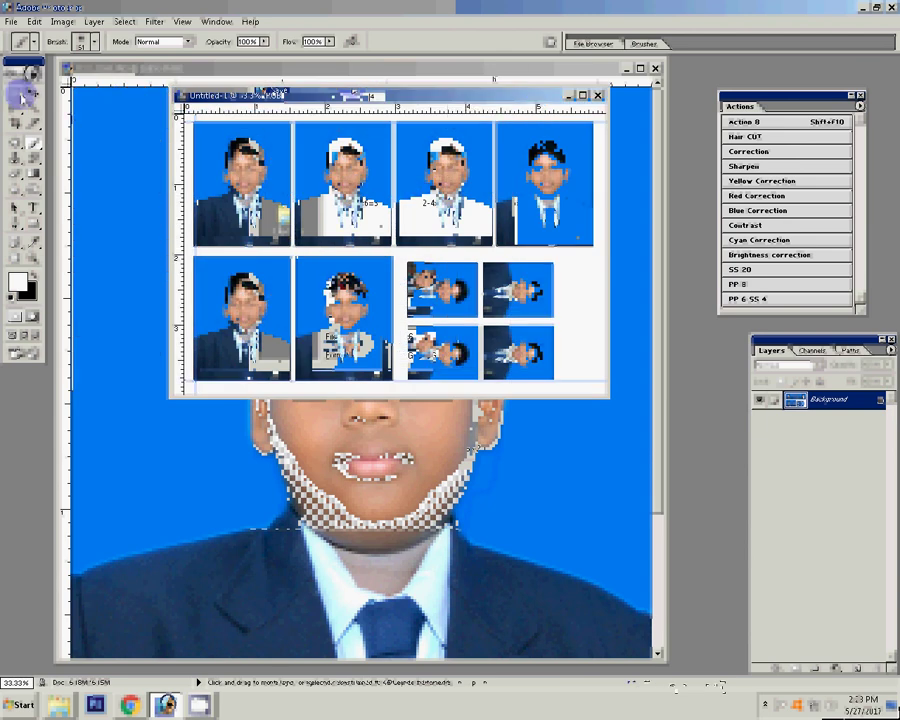
Step: Marquee the four small lower-right photos and Alt-drag a copy to the lower left as Layer 1
{"action": "key", "text": "m"}
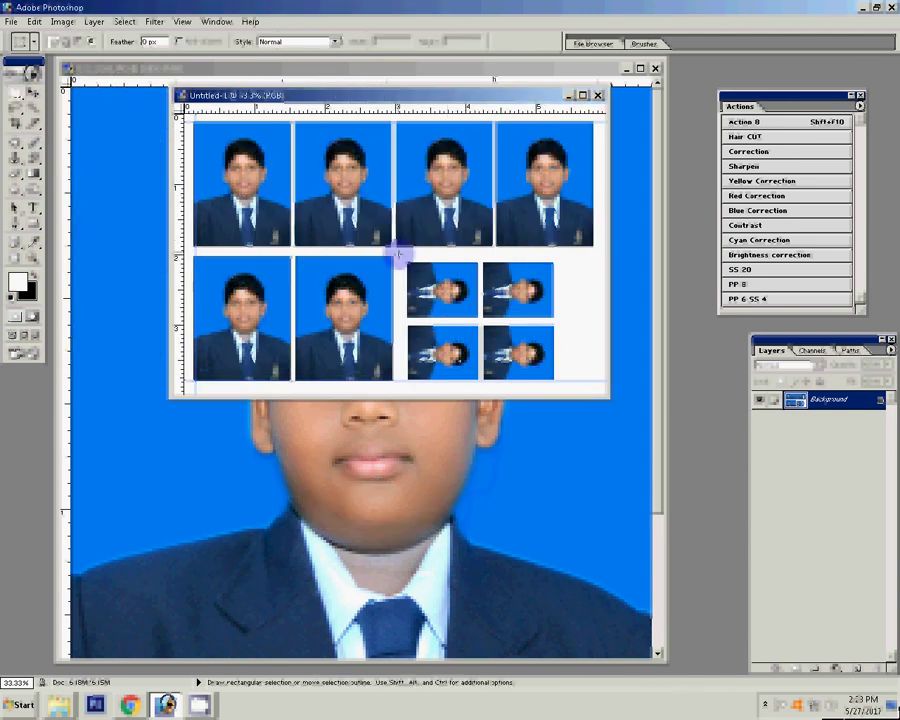
{"action": "left_click_drag", "start_coordinate": [397, 253], "coordinate": [605, 389]}
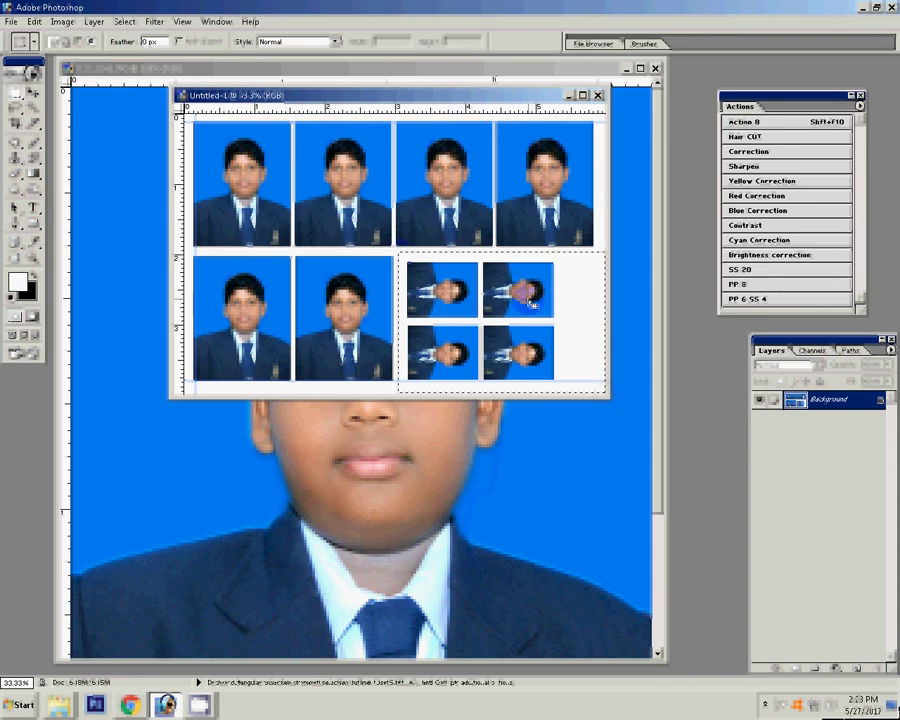
{"action": "key", "text": "v"}
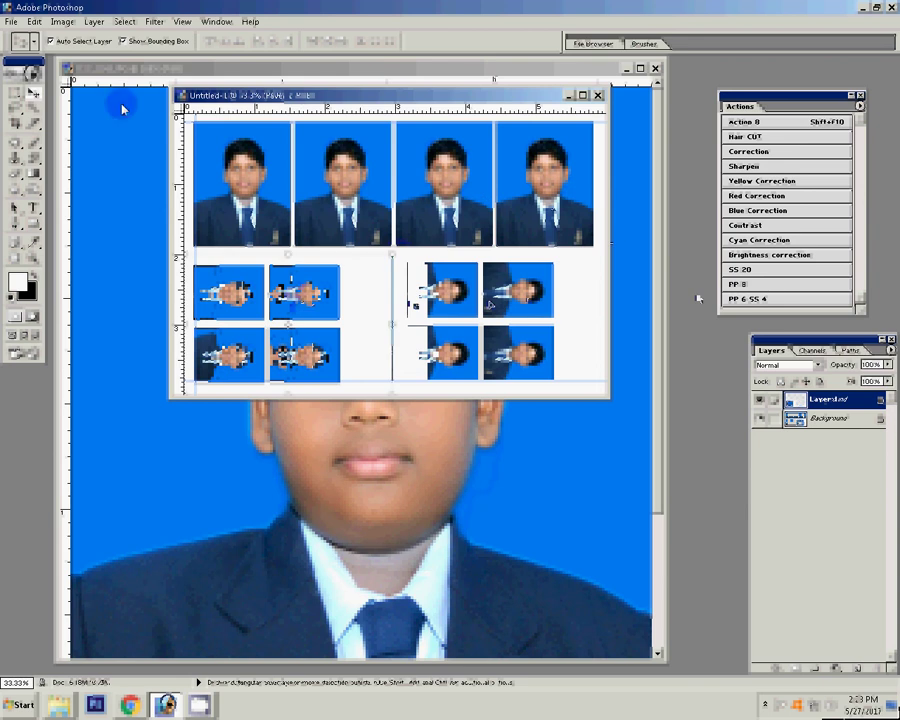
Step: Marquee the two top-left photos and make the Background layer active
{"action": "left_click", "coordinate": [14, 92]}
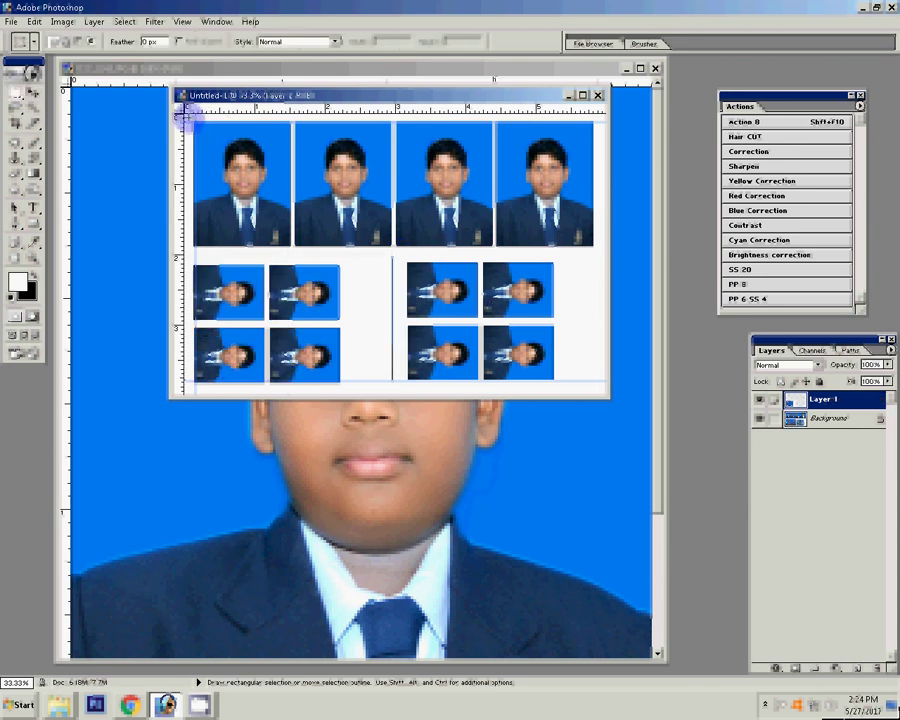
{"action": "left_click_drag", "start_coordinate": [190, 121], "coordinate": [391, 254]}
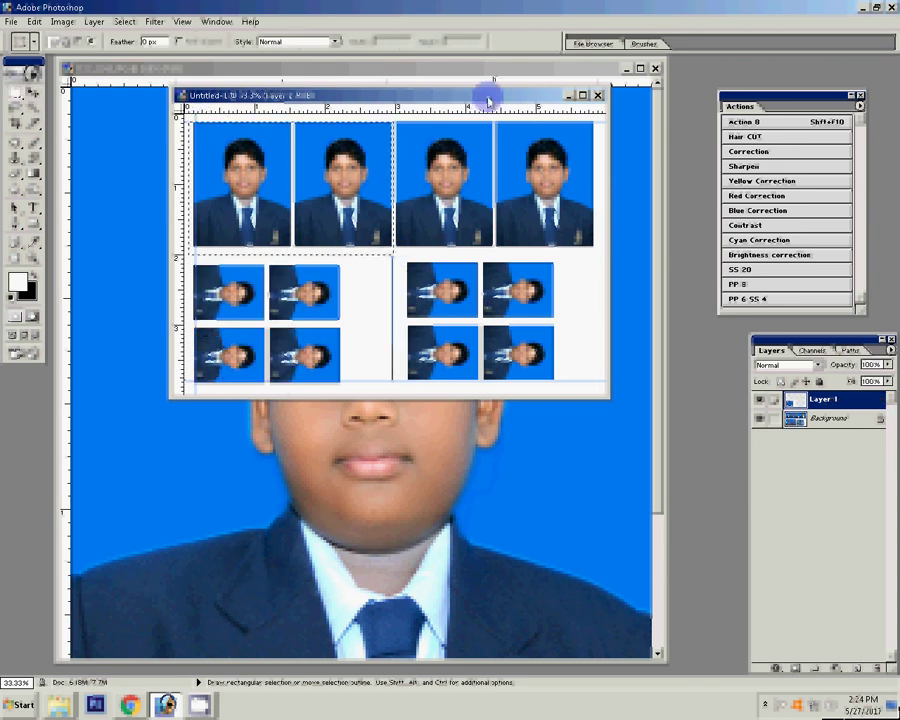
{"action": "key", "text": "alt+bracketleft"}
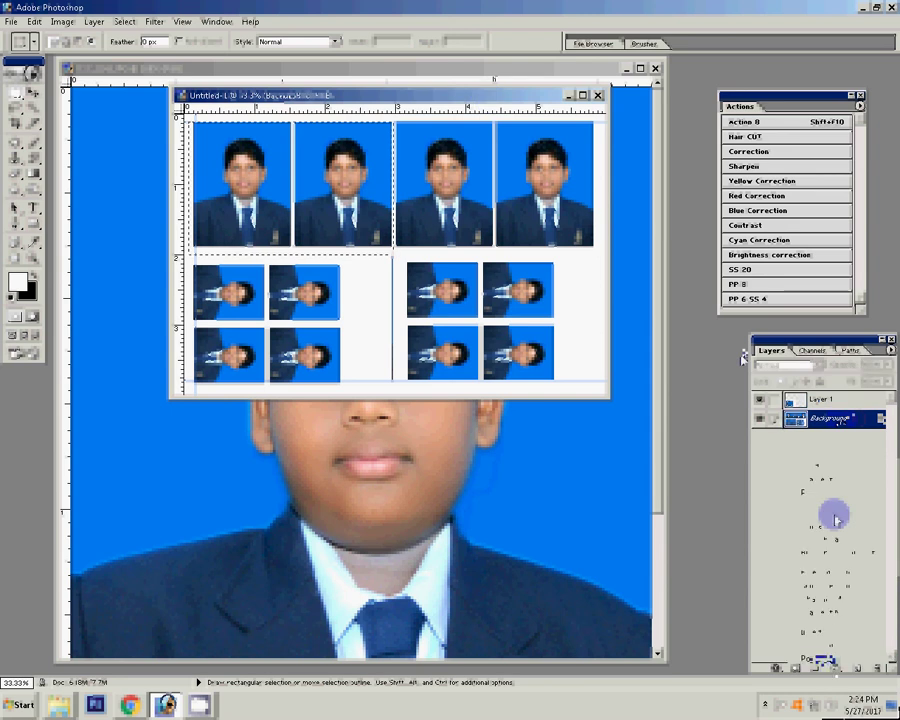
Step: Add a white Solid Color fill layer over the selection
{"action": "left_click", "coordinate": [815, 478]}
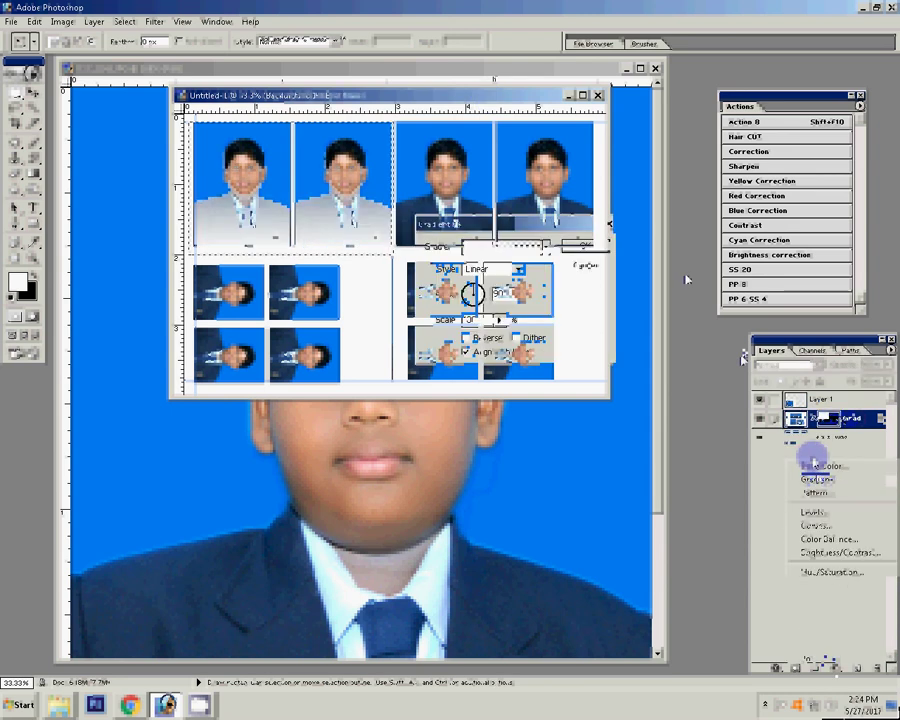
{"action": "left_click", "coordinate": [567, 260]}
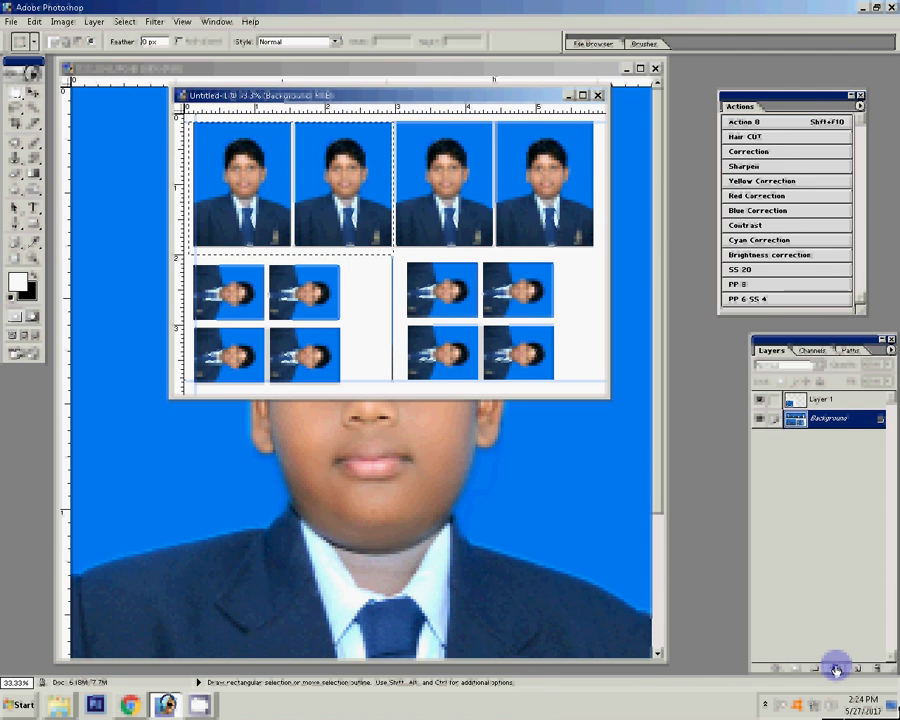
{"action": "left_click", "coordinate": [836, 668]}
{"action": "key", "text": "Down"}
{"action": "key", "text": "Return"}
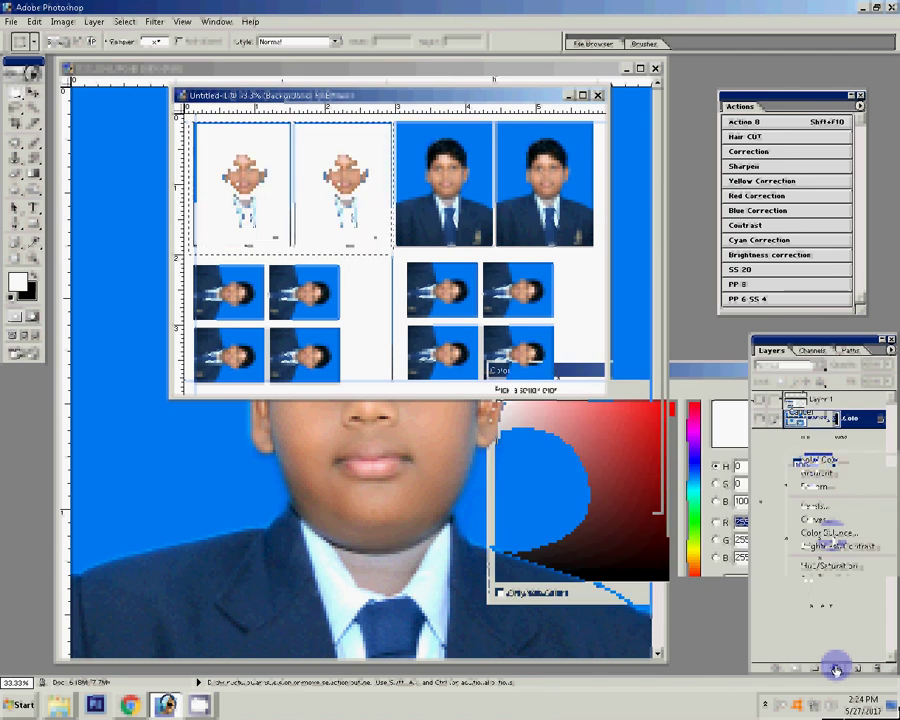
{"action": "key", "text": "Return"}
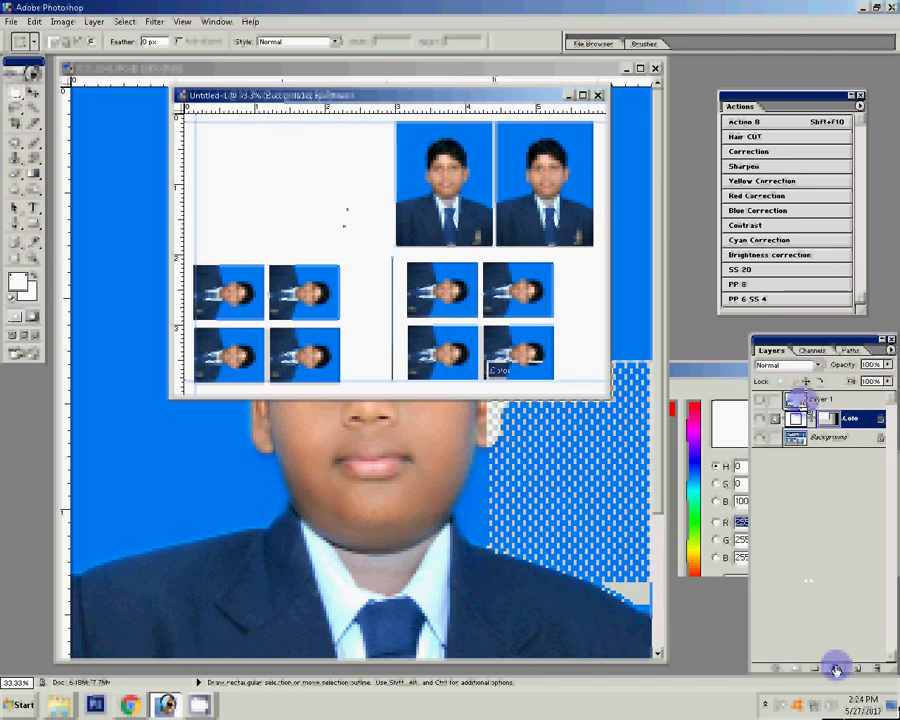
Step: Alt-drag a copy of the photos into the blank top-left area as Layer 2
{"action": "key", "text": "v"}
{"action": "left_click", "coordinate": [400, 208]}
{"action": "left_click_drag", "start_coordinate": [264, 165], "coordinate": [265, 165]}
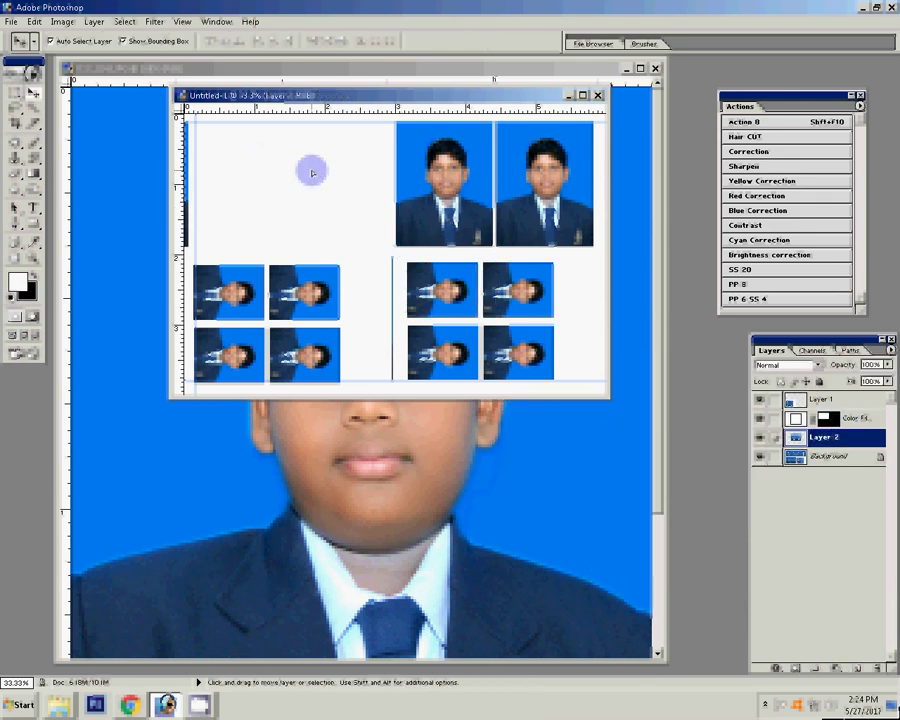
{"action": "left_click_drag", "start_coordinate": [312, 172], "coordinate": [322, 173]}
Step: Place Layer 2 above the white Color Fill layer and start deleting Layer 1
{"action": "key", "text": "ctrl+bracketright"}
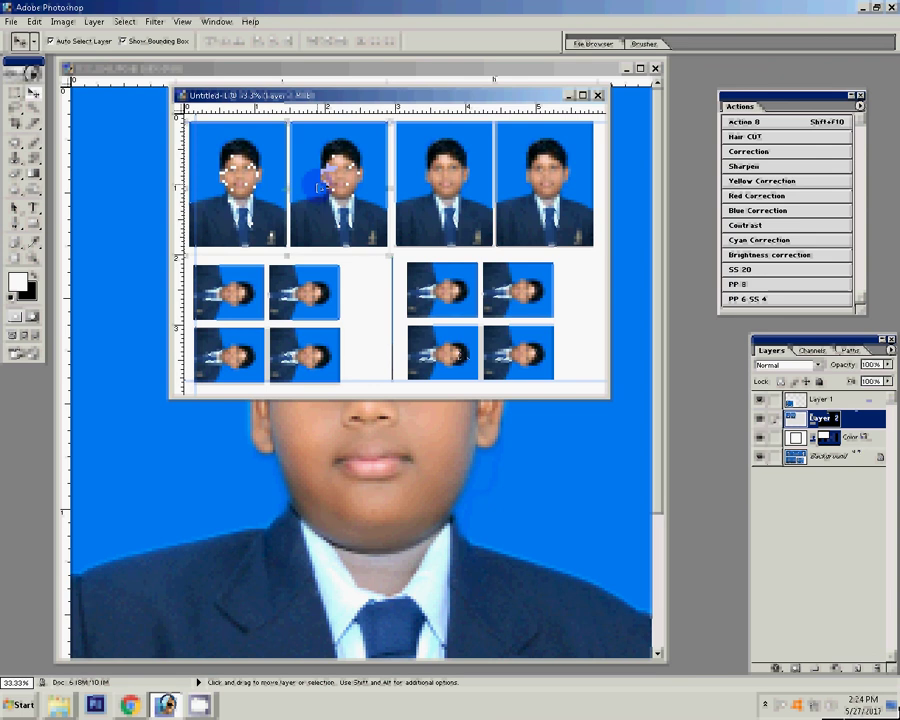
{"action": "key", "text": "ctrl+bracketleft"}
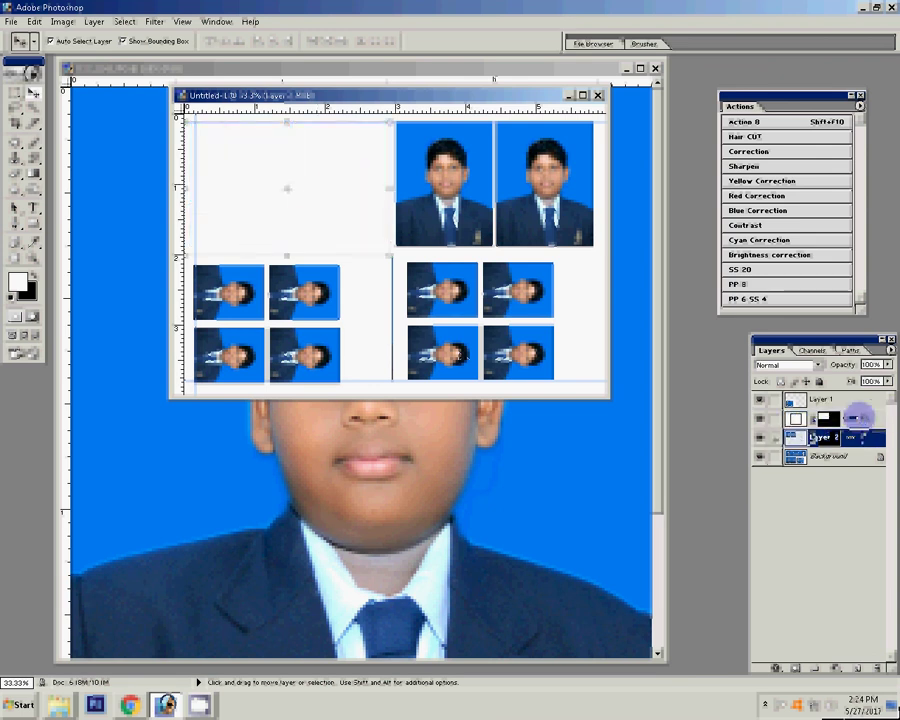
{"action": "key", "text": "ctrl+bracketright"}
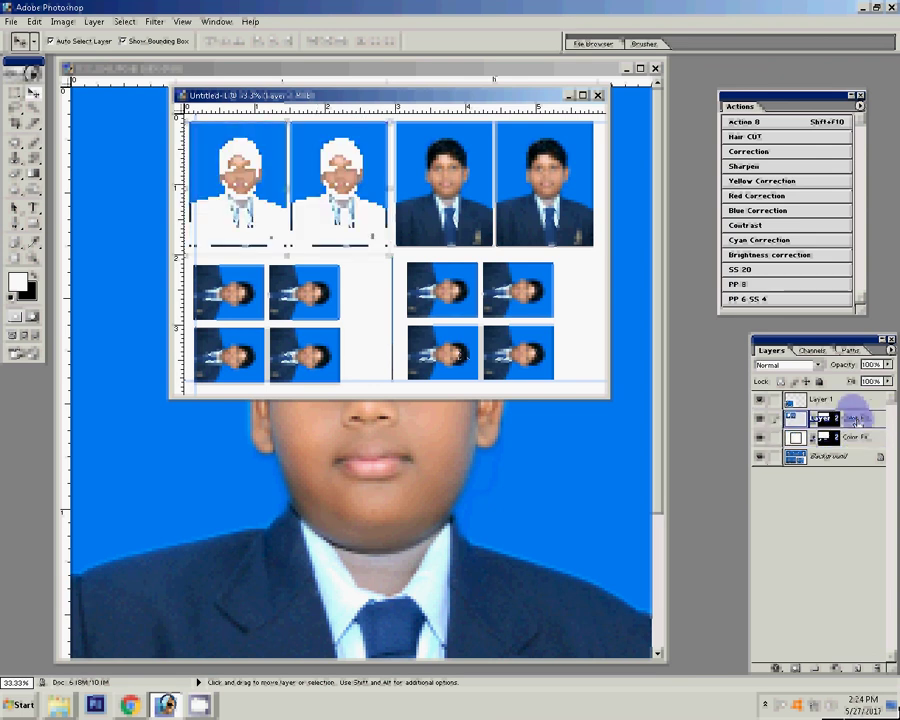
{"action": "left_click_drag", "start_coordinate": [856, 421], "coordinate": [856, 412]}
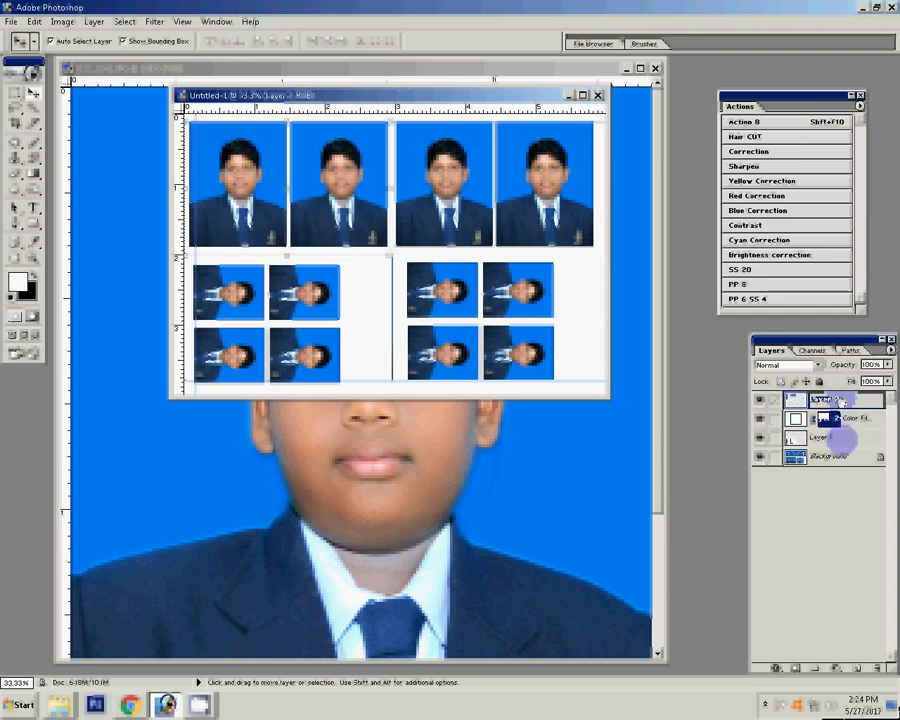
{"action": "left_click_drag", "start_coordinate": [841, 400], "coordinate": [842, 443]}
{"action": "left_click", "coordinate": [841, 438]}
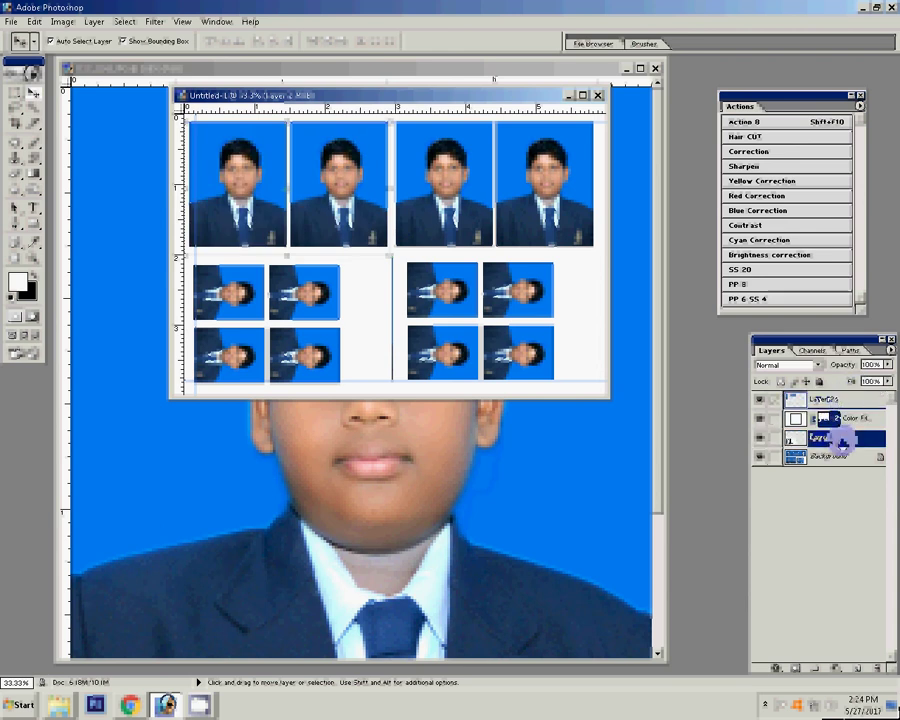
{"action": "key", "text": "Delete"}
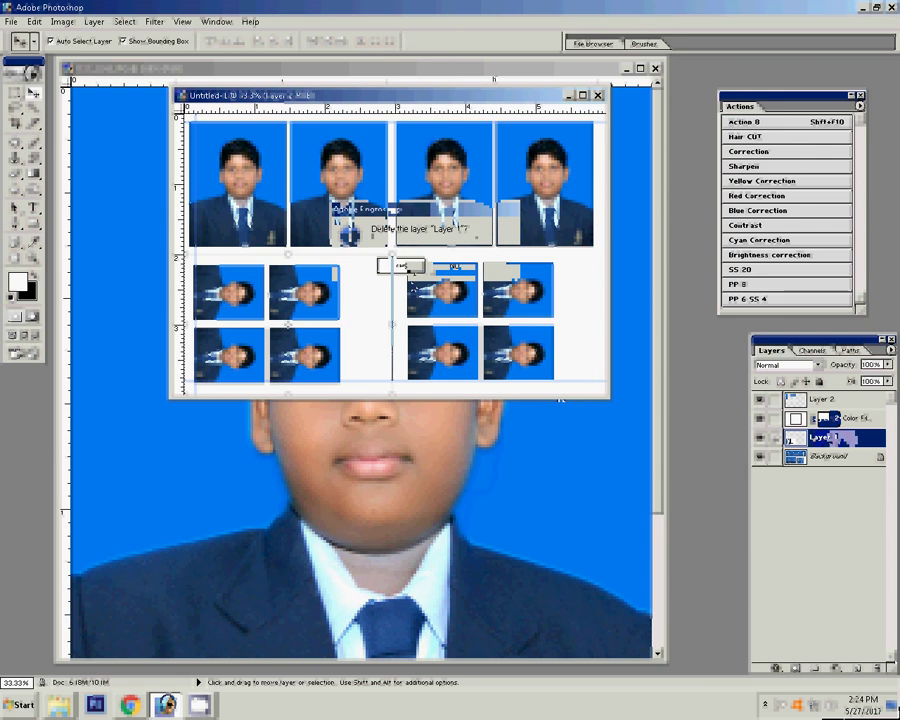
Step: Confirm deleting Layer 1 and the Background layer from the sheet
{"action": "key", "text": "Return"}
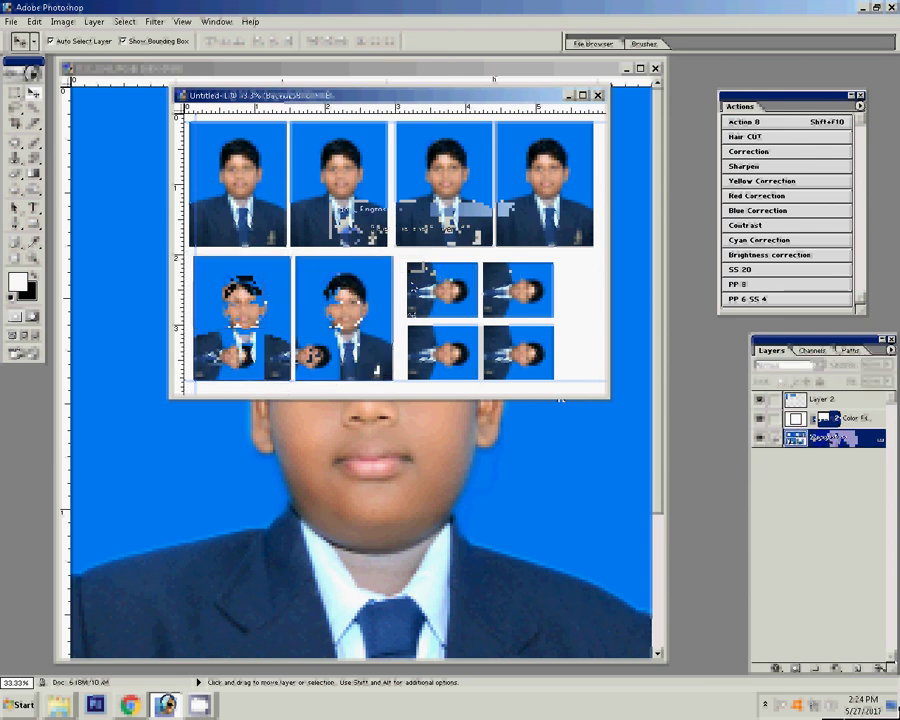
{"action": "key", "text": "Delete"}
{"action": "left_click", "coordinate": [400, 263]}
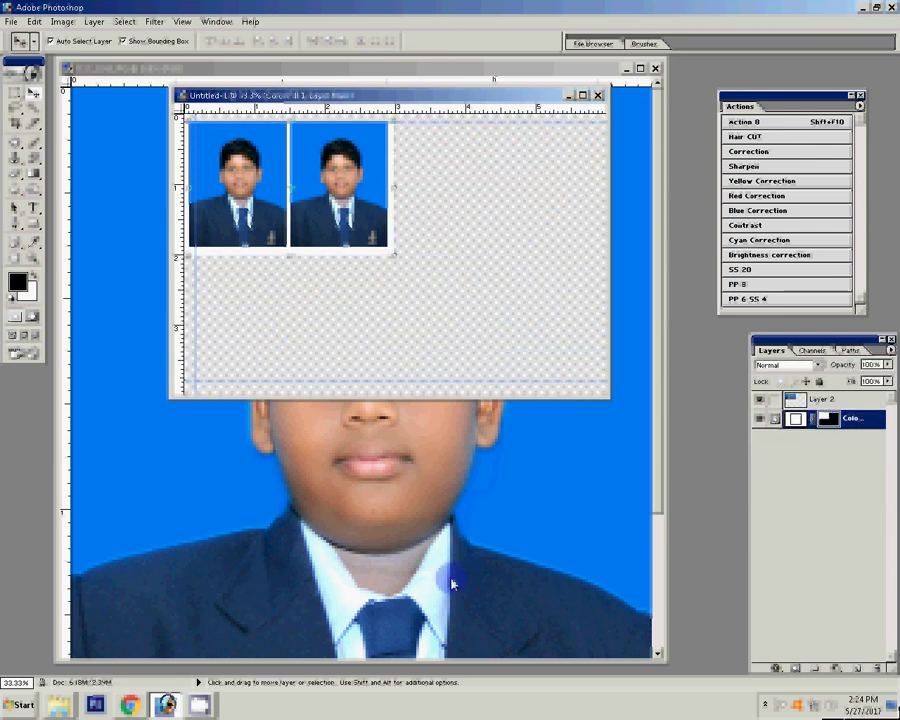
Step: In the original portrait, set the Image Size resolution to 18
{"action": "key", "text": "shift+F10"}
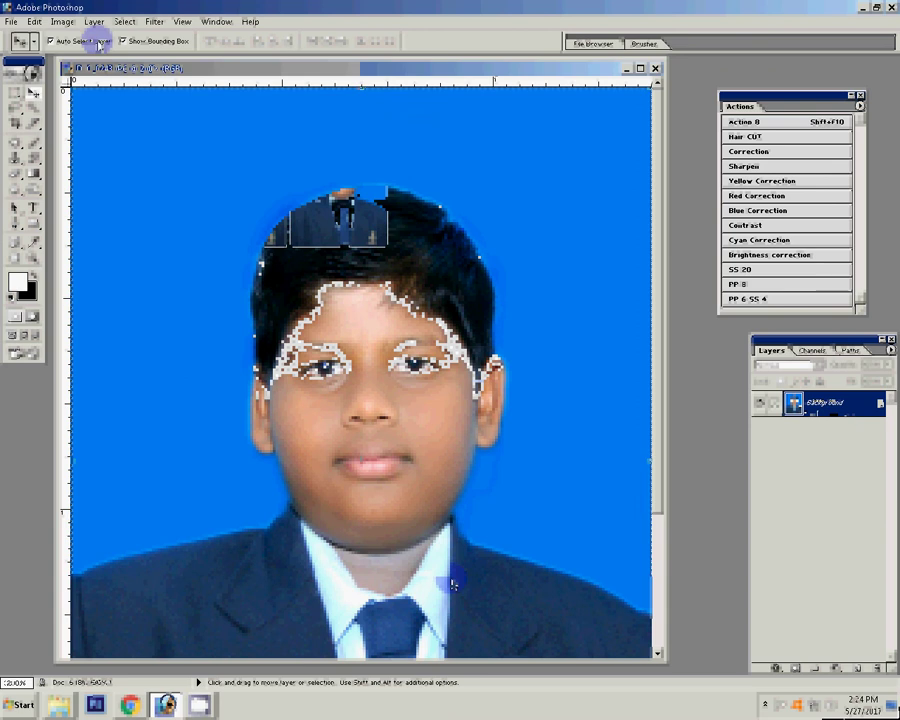
{"action": "left_click", "coordinate": [62, 21]}
{"action": "left_click", "coordinate": [80, 122]}
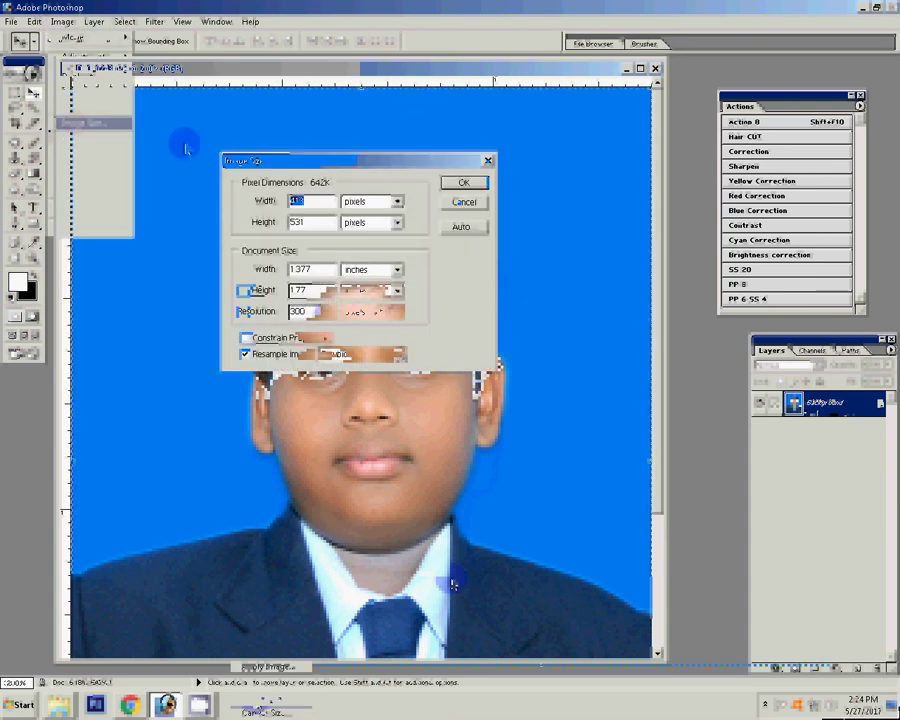
{"action": "type", "text": "18"}
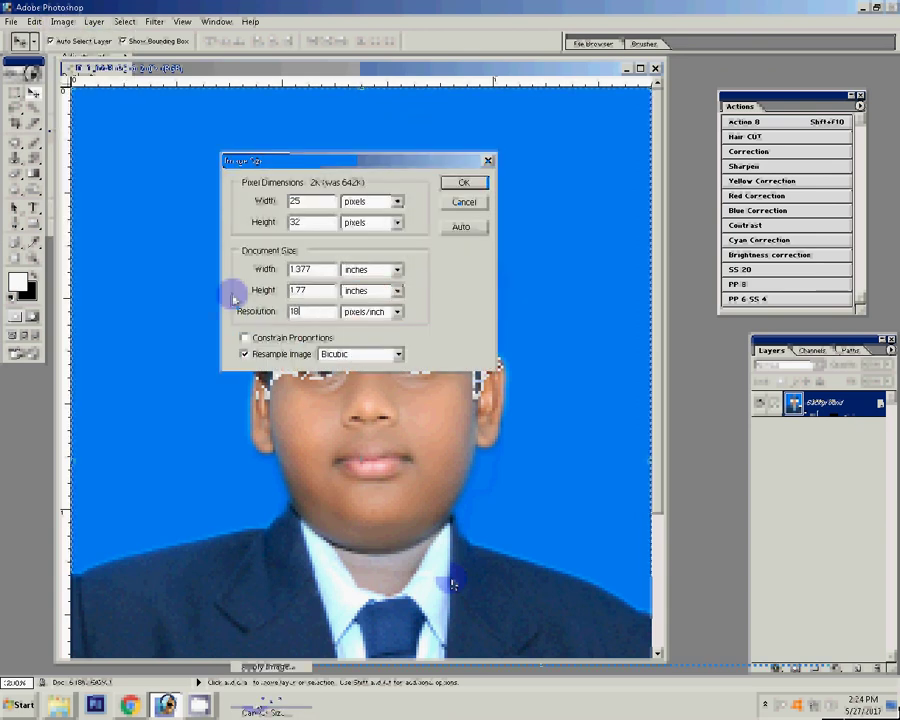
{"action": "key", "text": "Return"}
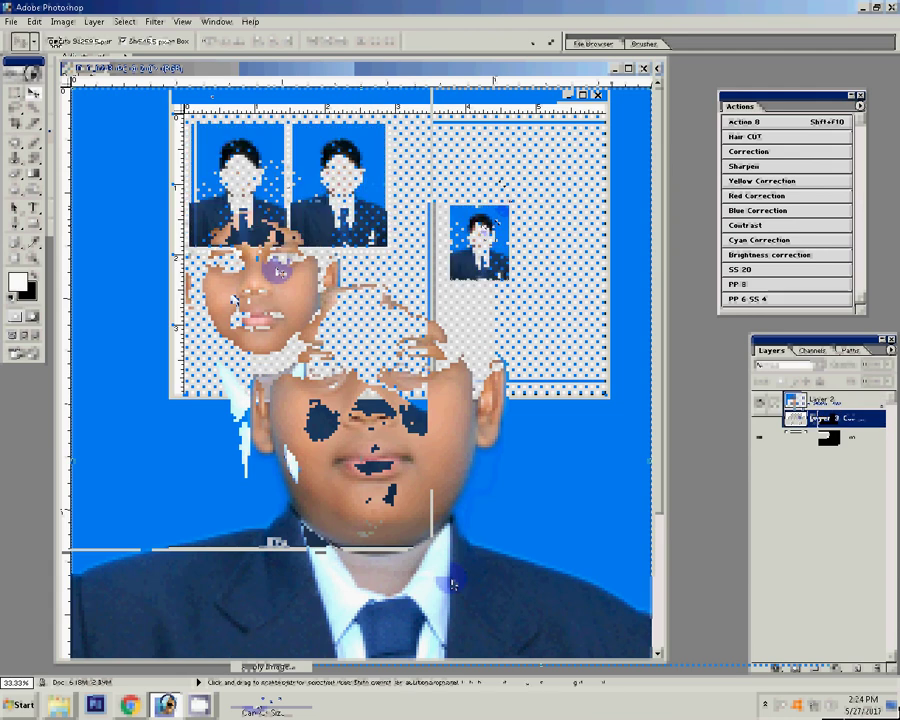
Step: Rotate the small photo 90° clockwise and duplicate it with Ctrl+J
{"action": "key", "text": "ctrl+t"}
{"action": "right_click", "coordinate": [505, 180]}
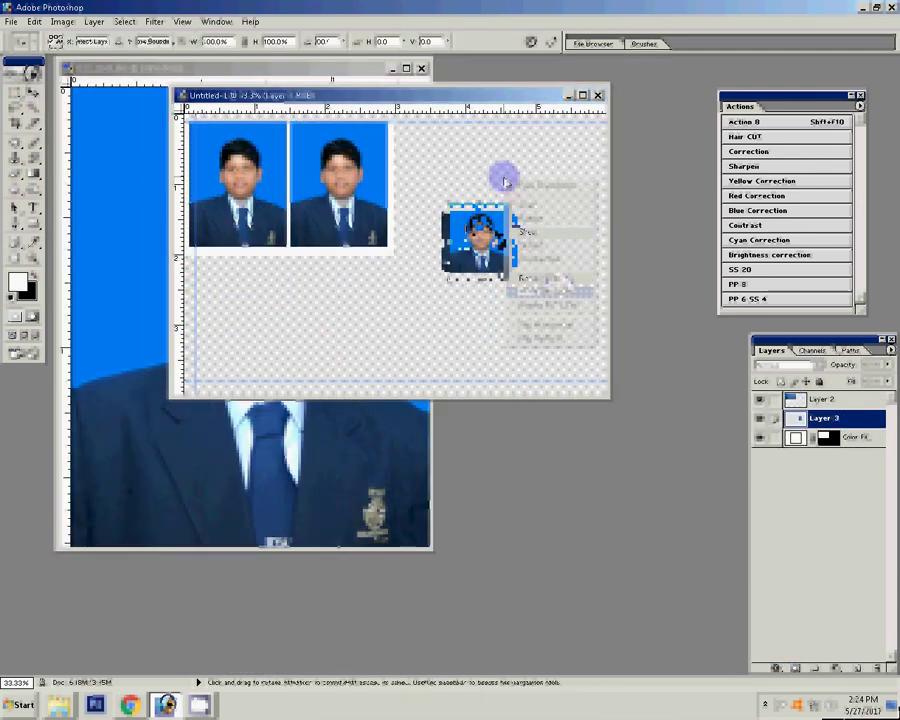
{"action": "key", "text": "Return"}
{"action": "left_click", "coordinate": [550, 291]}
{"action": "key", "text": "Return"}
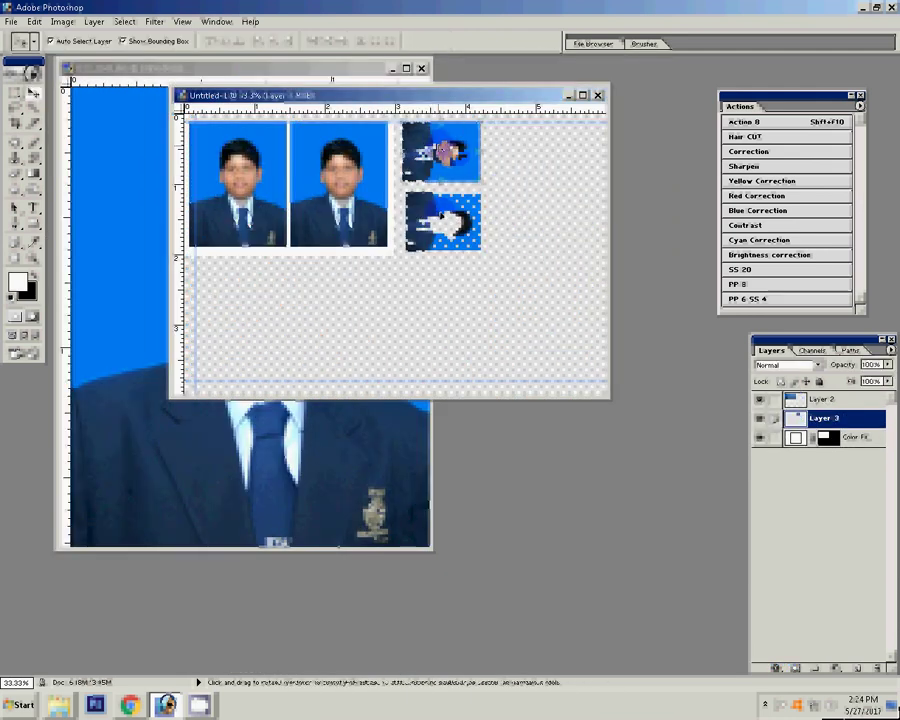
{"action": "key", "text": "ctrl+j"}
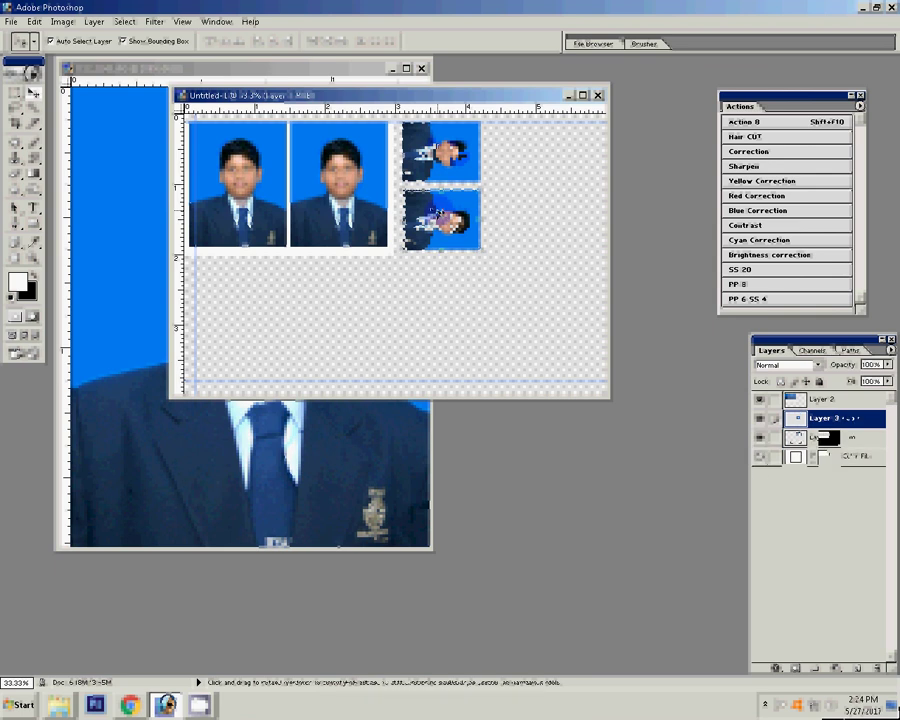
Step: Duplicate the rotated photo pairs to the right and along the two bottom rows
{"action": "left_click_drag", "start_coordinate": [441, 216], "coordinate": [520, 216]}
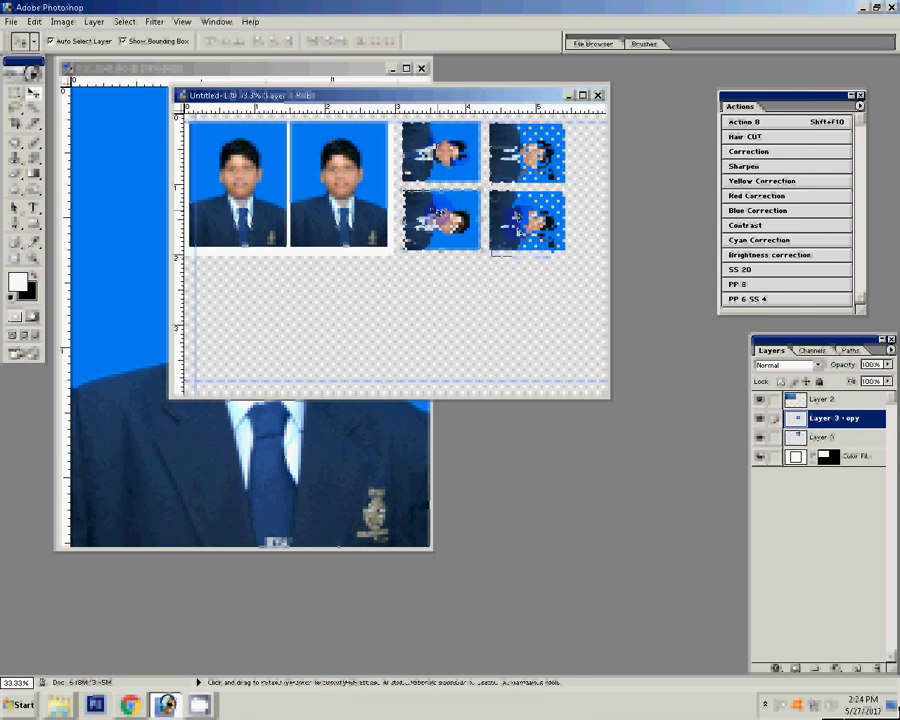
{"action": "left_click_drag", "start_coordinate": [520, 222], "coordinate": [216, 357]}
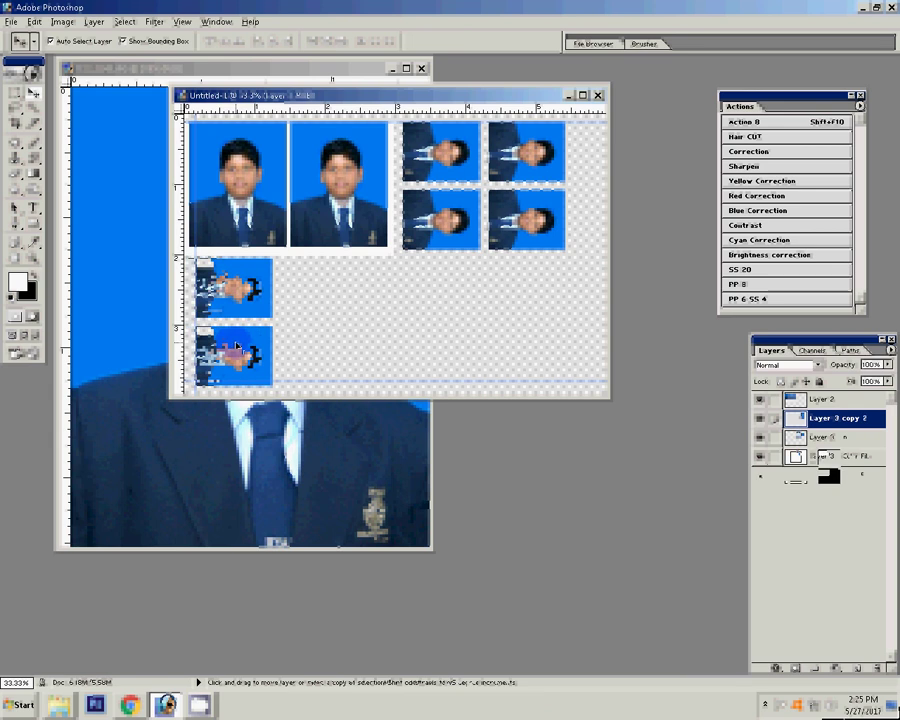
{"action": "left_click_drag", "start_coordinate": [232, 350], "coordinate": [318, 350]}
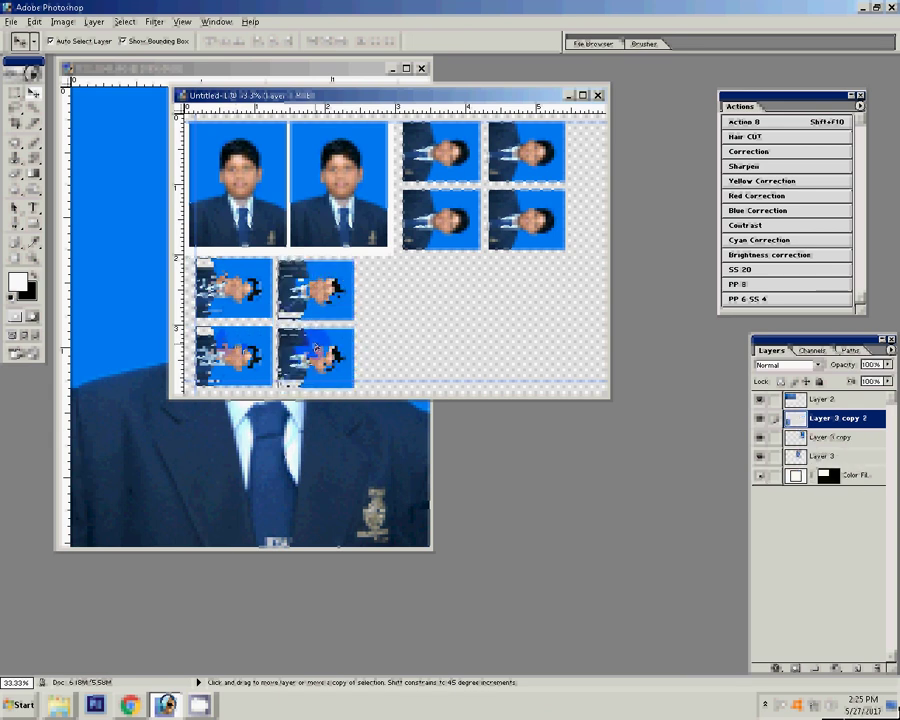
{"action": "key", "text": "shift+F10"}
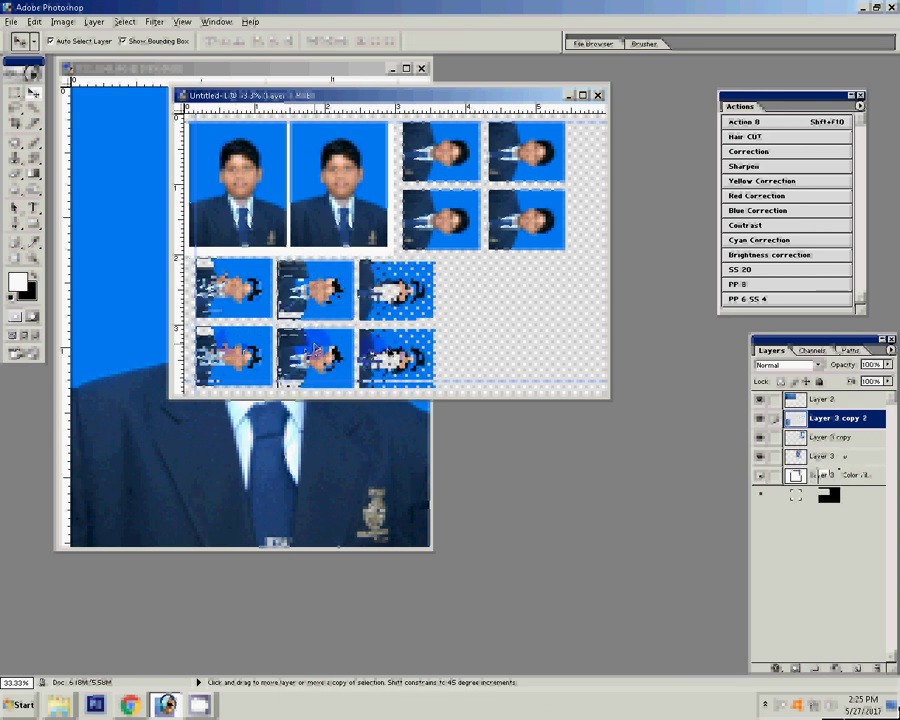
{"action": "key", "text": "shift+F10"}
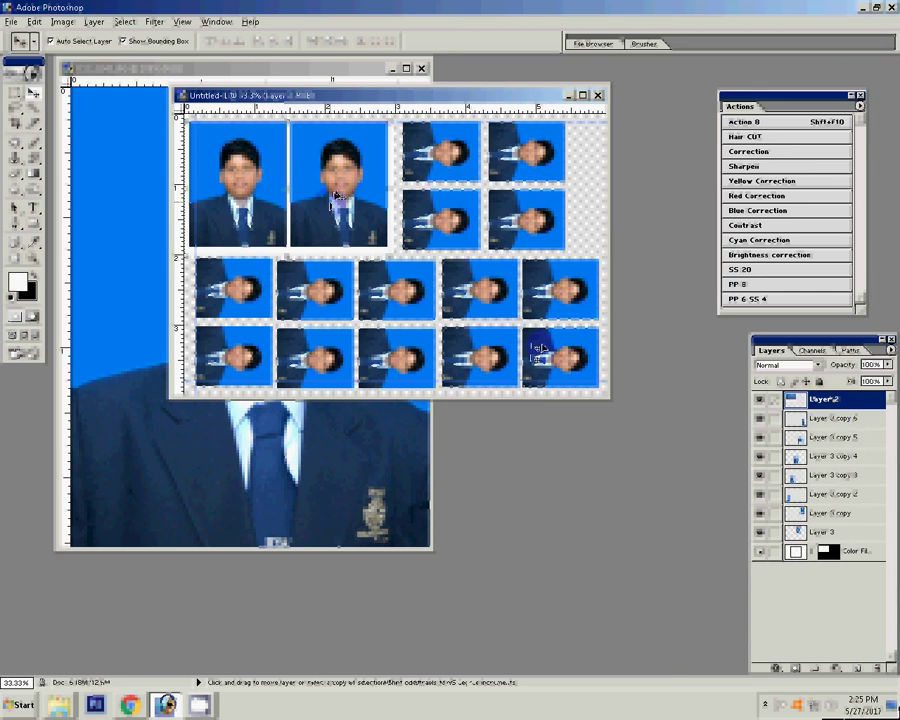
Step: Nudge the right-column photos left and merge Layer 3 copy down into Layer 3
{"action": "left_click", "coordinate": [505, 220]}
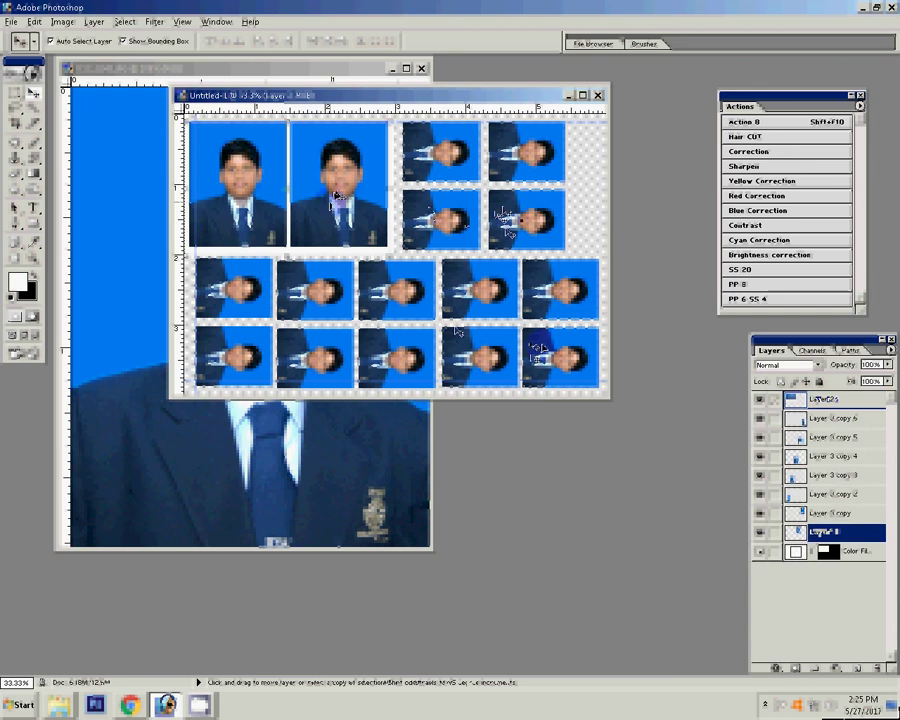
{"action": "left_click", "coordinate": [530, 220]}
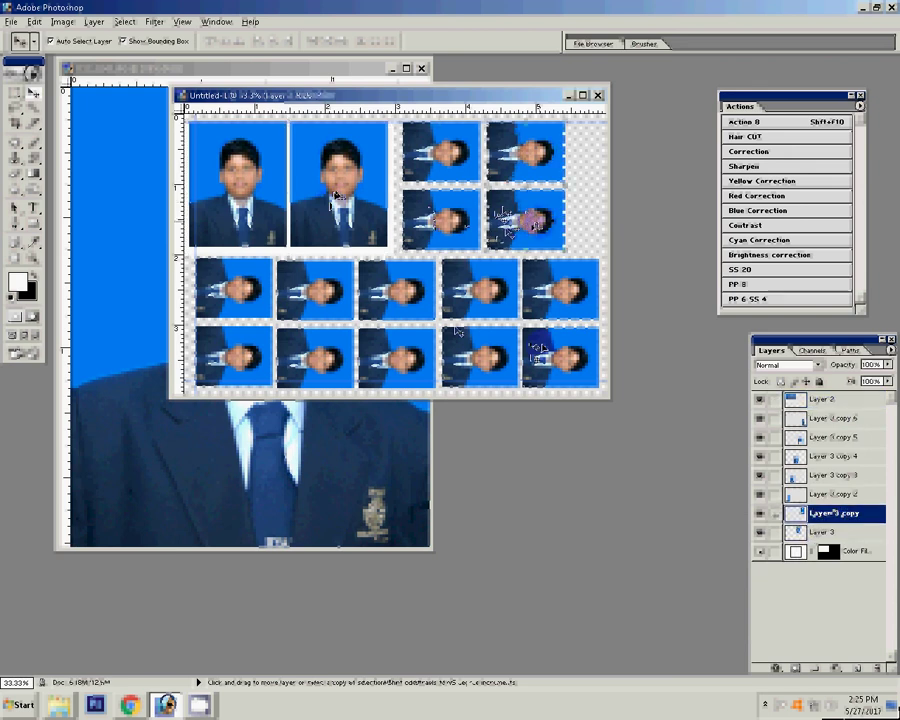
{"action": "key", "text": "shift+Left"}
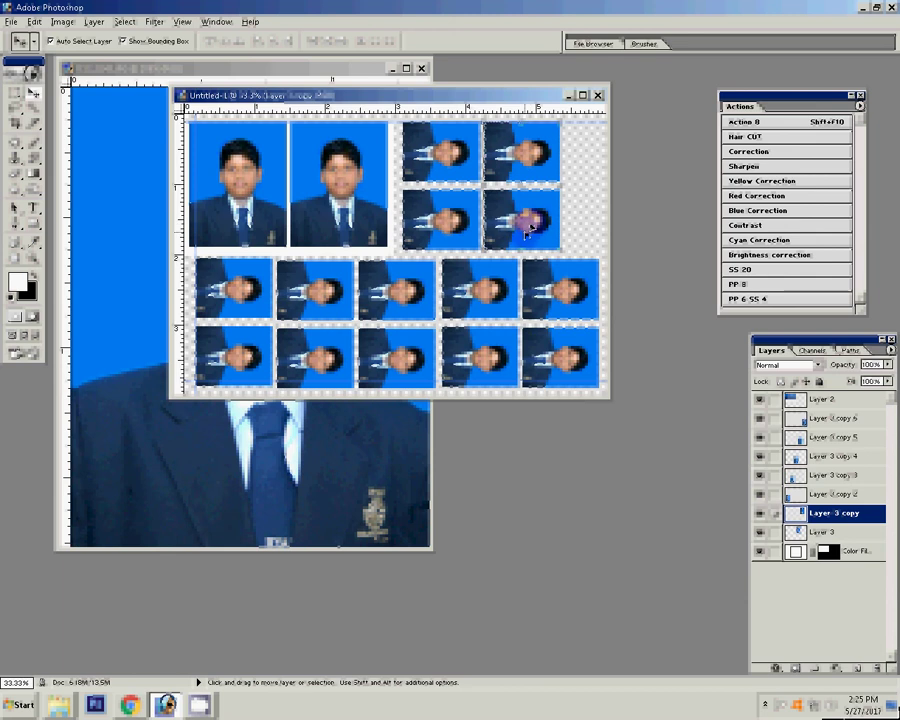
{"action": "key", "text": "shift+Left"}
{"action": "key", "text": "shift+Left"}
{"action": "key", "text": "shift+Left"}
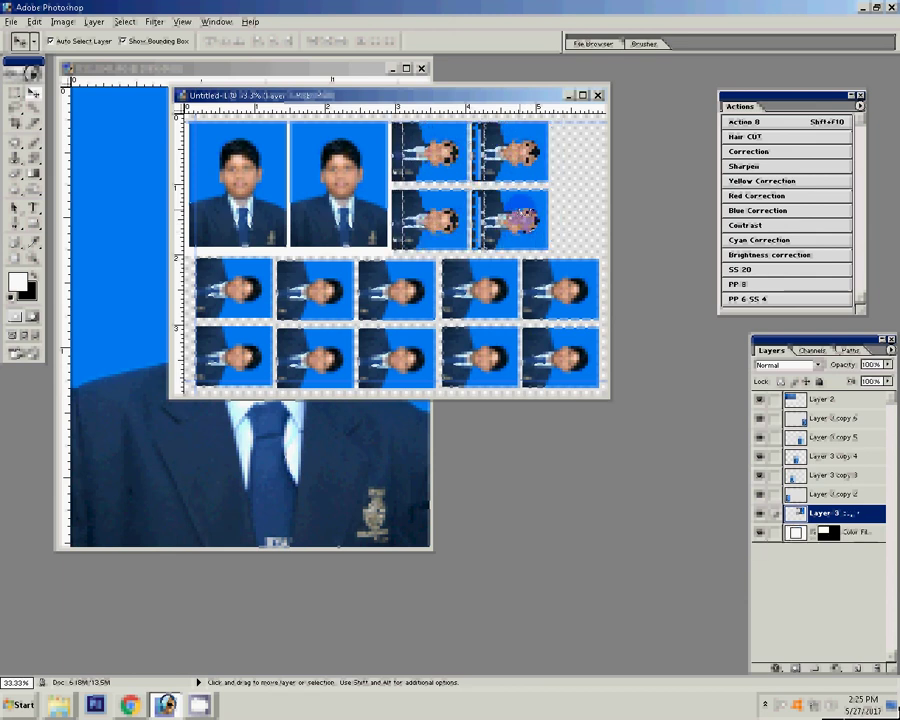
{"action": "key", "text": "ctrl+e"}
Step: Add a third column of small photos at top right and shrink the two large portraits to 92.4%
{"action": "left_click", "coordinate": [552, 305]}
{"action": "key", "text": "ctrl+v"}
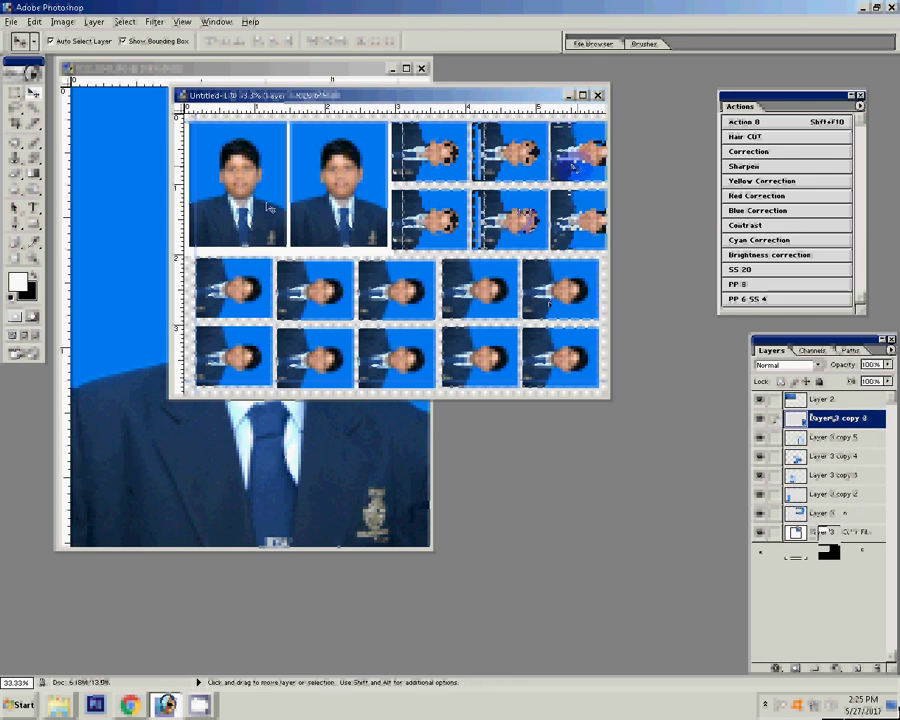
{"action": "key", "text": "ctrl+v"}
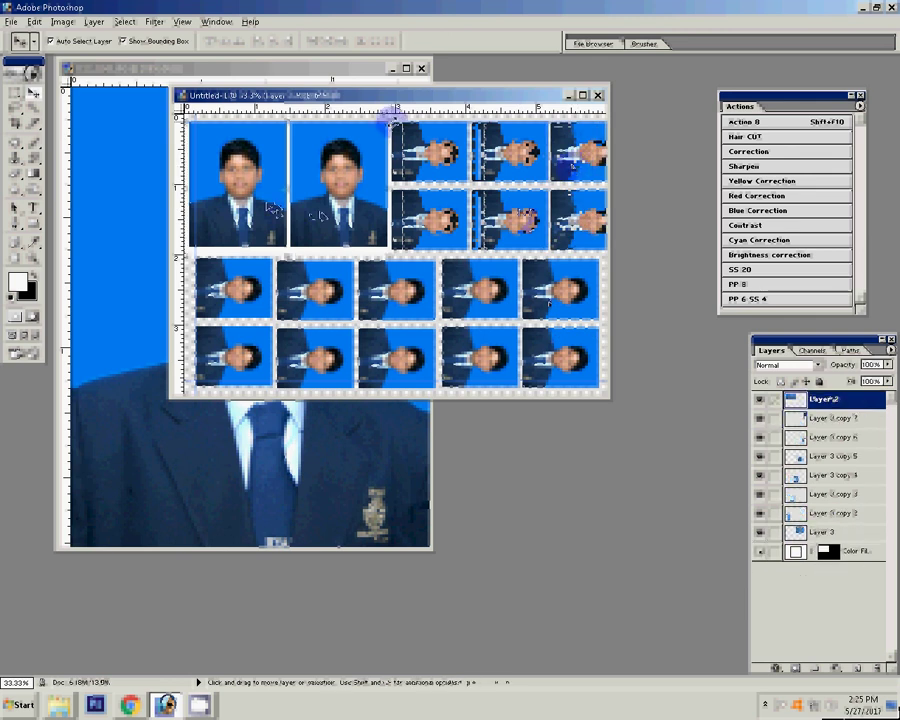
{"action": "key", "text": "ctrl+t"}
{"action": "left_click_drag", "start_coordinate": [388, 122], "coordinate": [374, 127]}
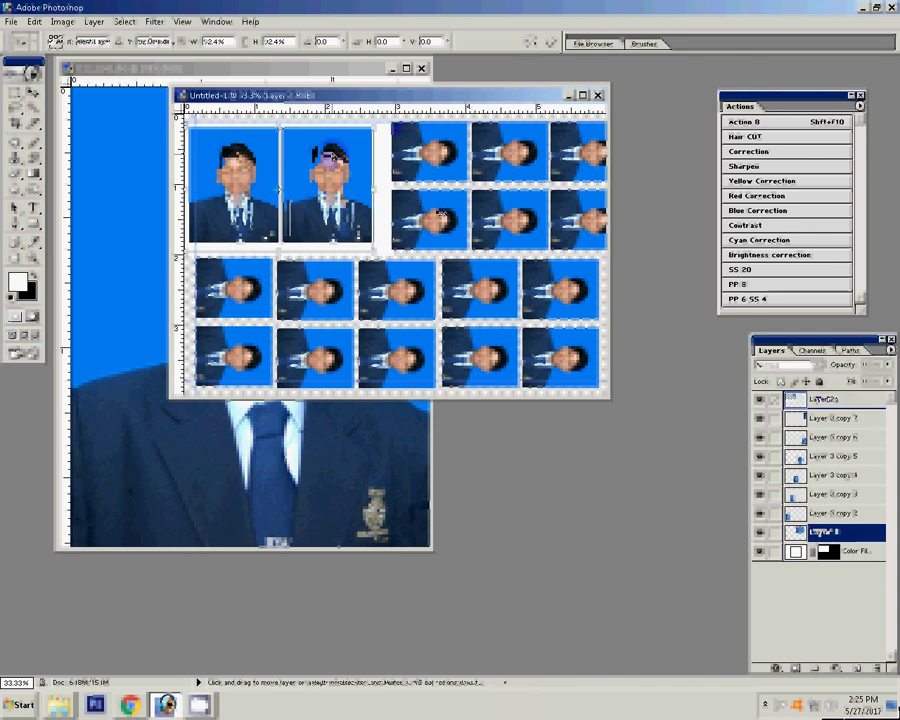
Step: Apply the portrait resize, merge the photo layers into Layer 3 copy 7, and scale it to 96.9%
{"action": "key", "text": "Return"}
{"action": "left_click", "coordinate": [552, 211]}
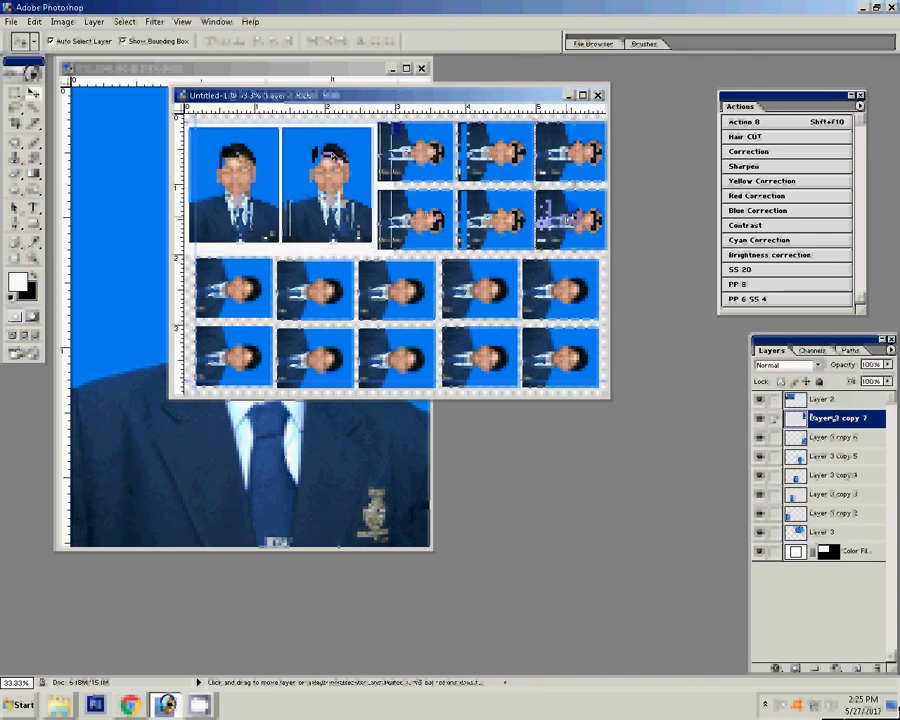
{"action": "key", "text": "ctrl+e"}
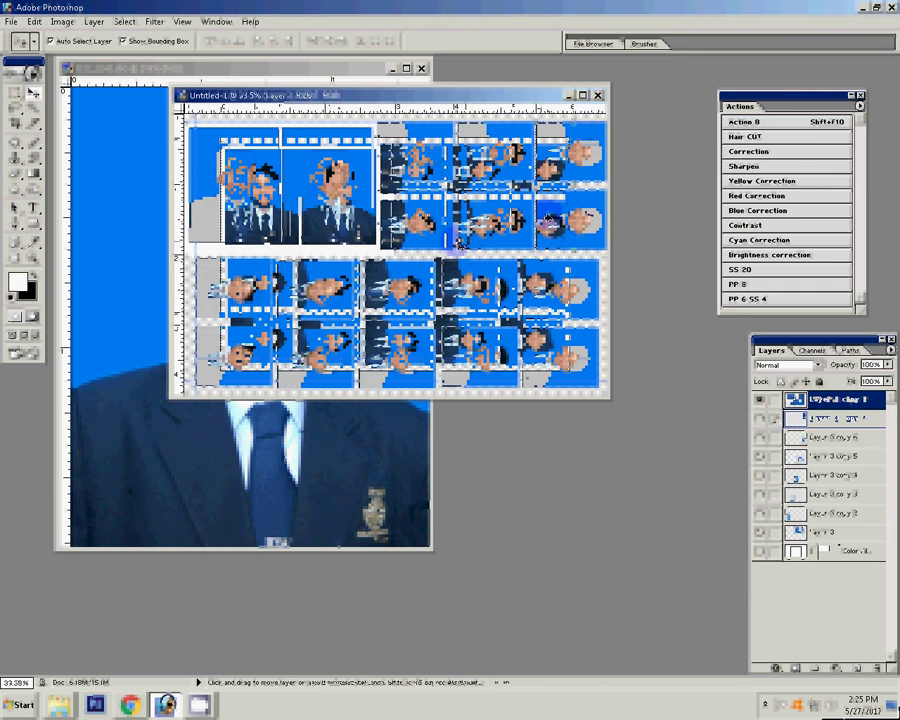
{"action": "key", "text": "ctrl+t"}
{"action": "left_click_drag", "start_coordinate": [572, 143], "coordinate": [566, 146]}
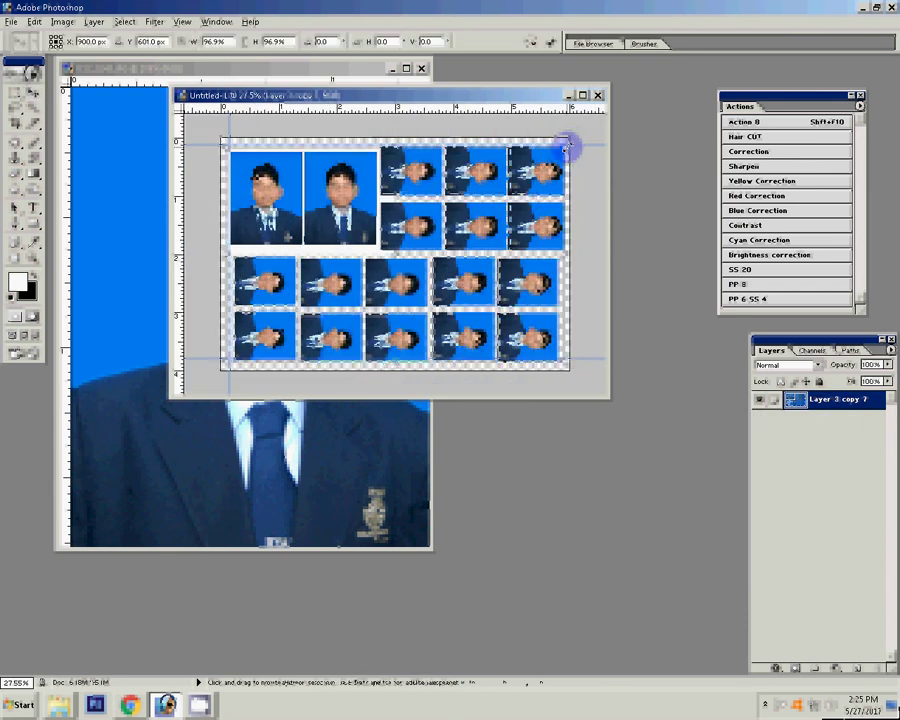
{"action": "key", "text": "Return"}
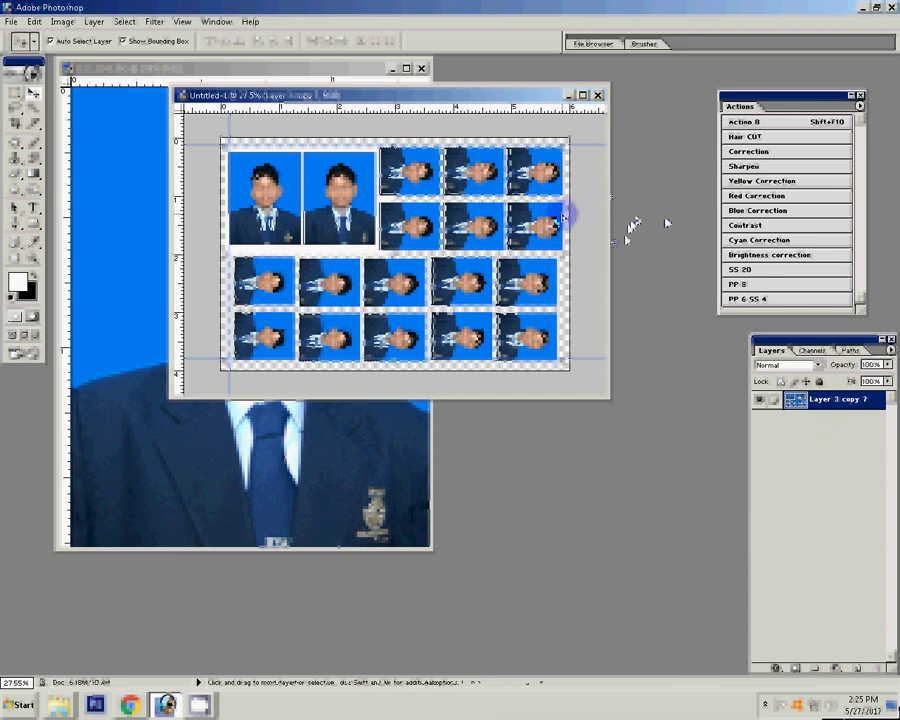
Step: Flatten the sheet, save it as the JPEG 5-4x6, and rotate the canvas 90° clockwise
{"action": "left_click", "coordinate": [95, 24]}
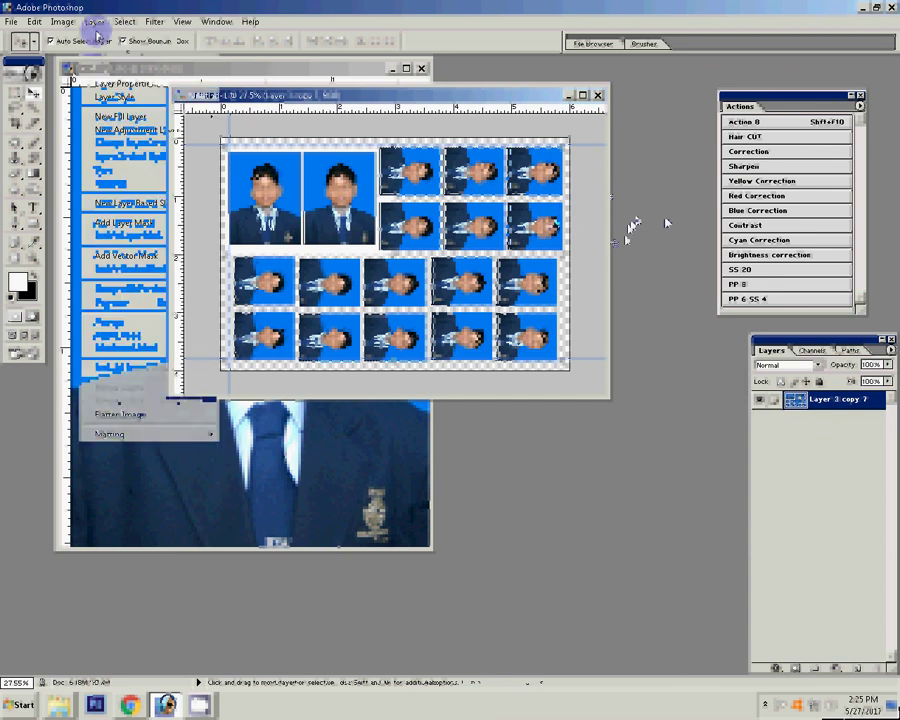
{"action": "left_click", "coordinate": [127, 413]}
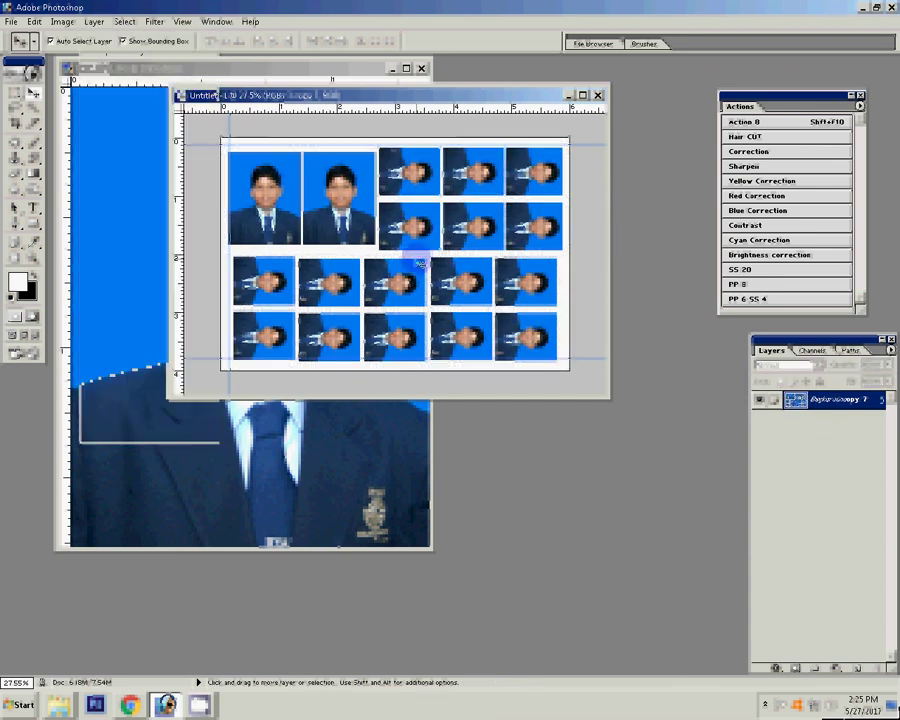
{"action": "key", "text": "ctrl+shift+s"}
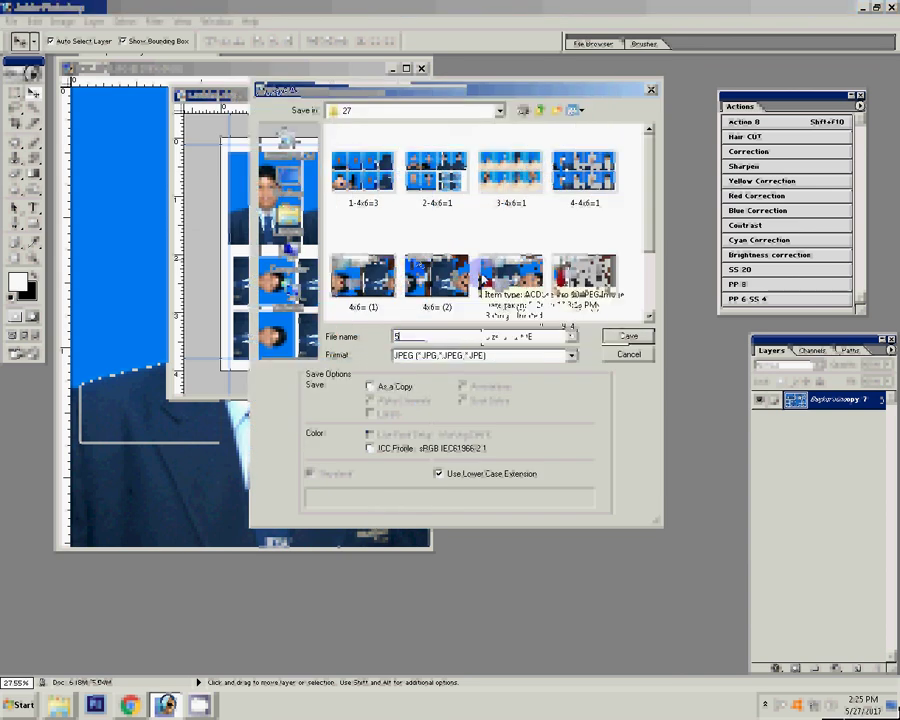
{"action": "type", "text": "5-4x6=1"}
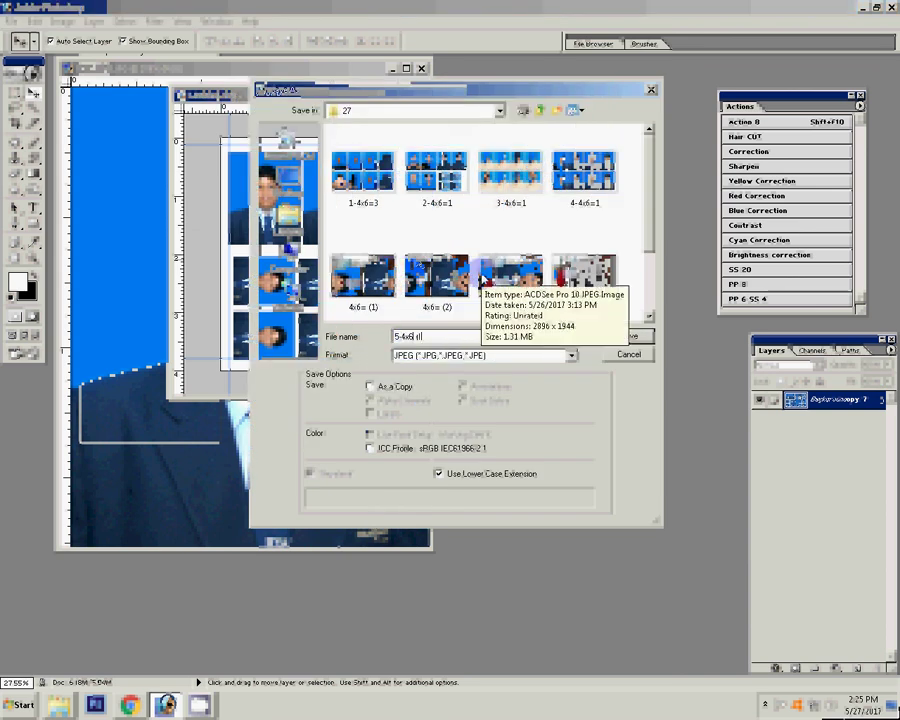
{"action": "key", "text": "Return"}
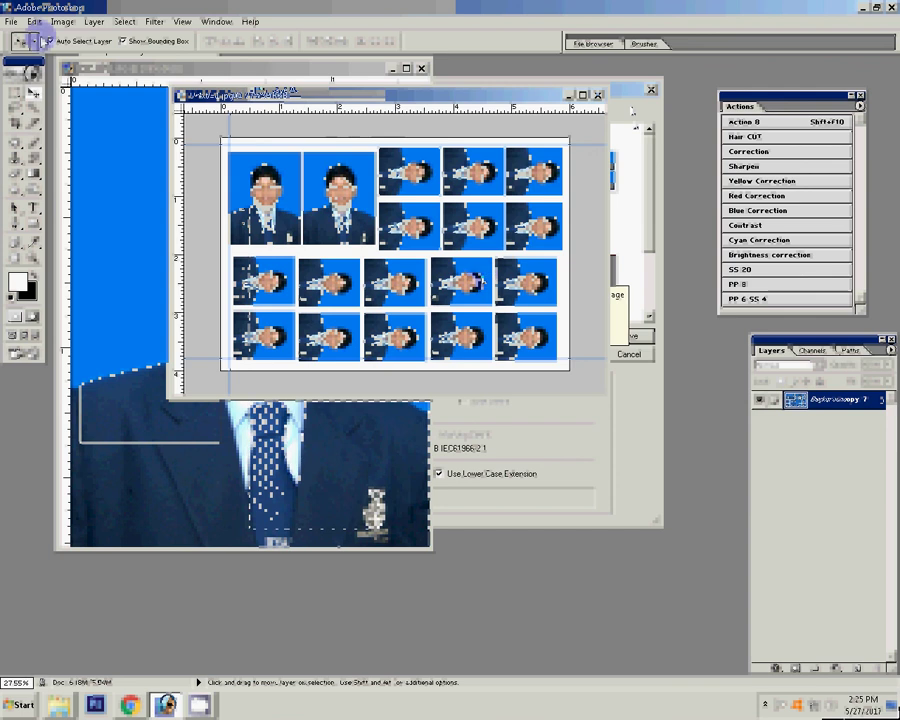
{"action": "left_click", "coordinate": [62, 21]}
{"action": "left_click", "coordinate": [155, 166]}
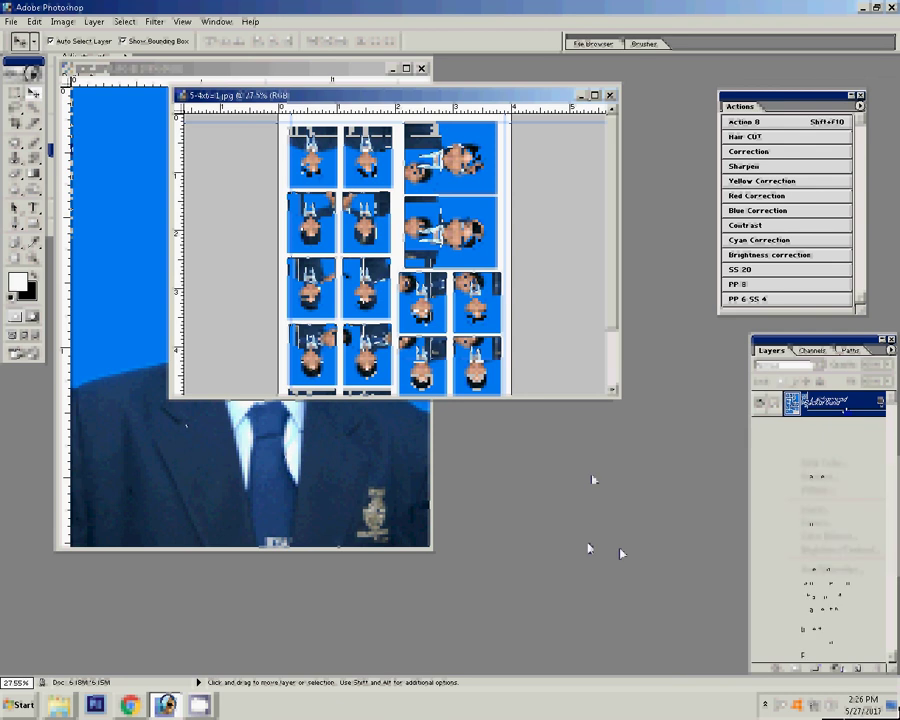
Step: Add a Solid Color fill layer over the rotated photo sheet
{"action": "left_click", "coordinate": [834, 667]}
{"action": "left_click", "coordinate": [826, 465]}
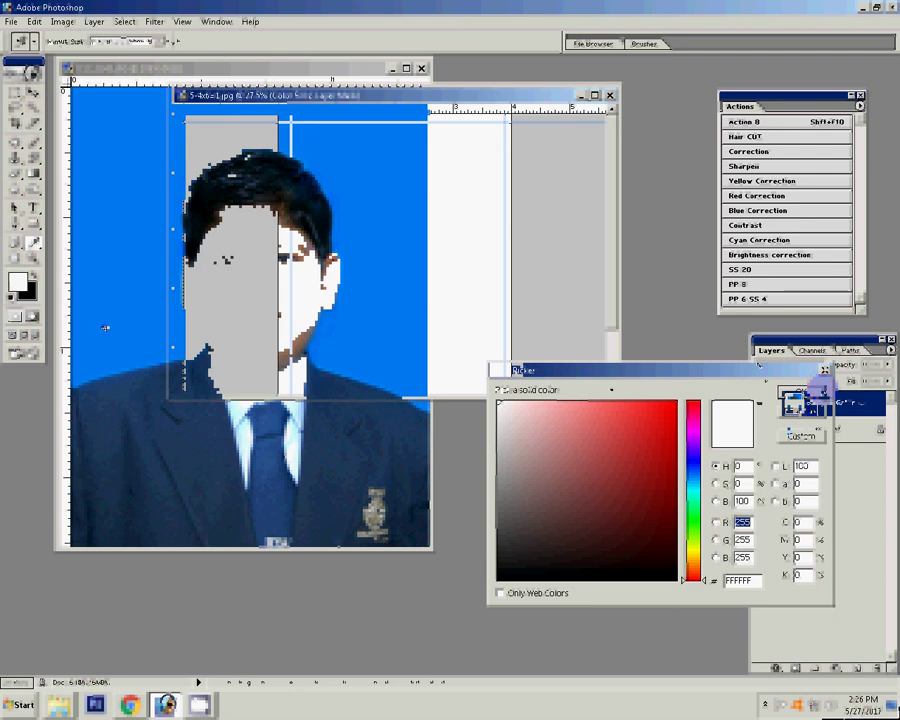
Step: Confirm the white fill, shift the portrait left, and recolour the fill layer blue
{"action": "left_click", "coordinate": [815, 392]}
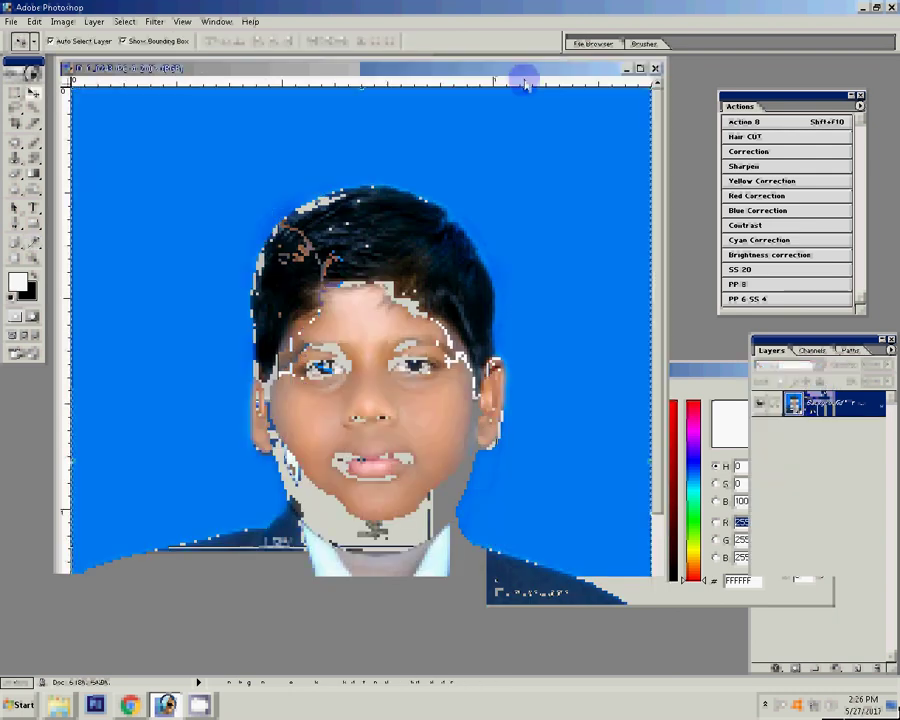
{"action": "left_click_drag", "start_coordinate": [455, 237], "coordinate": [392, 252]}
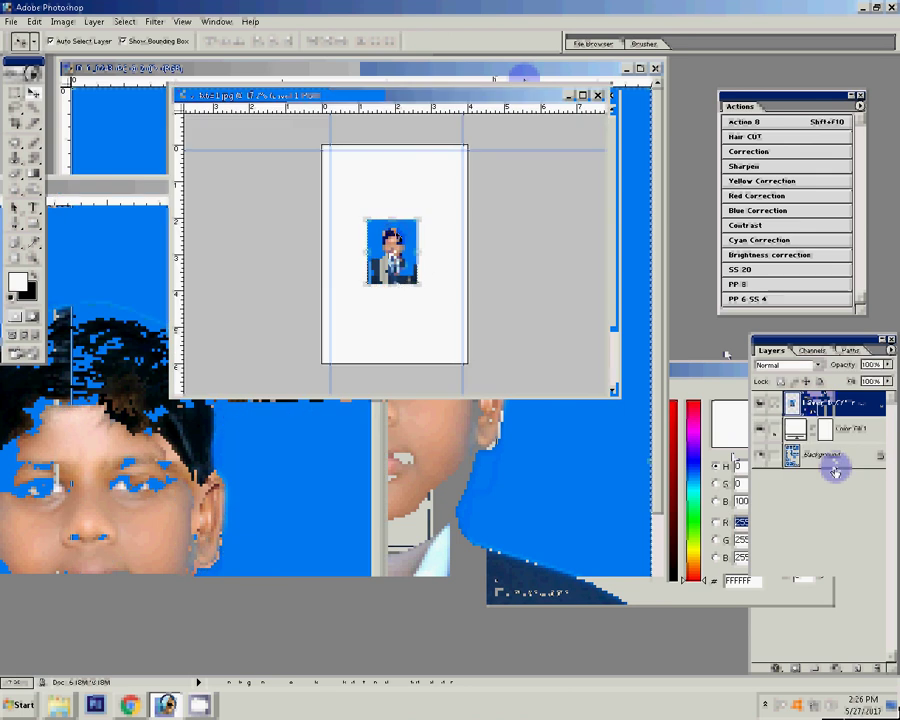
{"action": "double_click", "coordinate": [795, 428]}
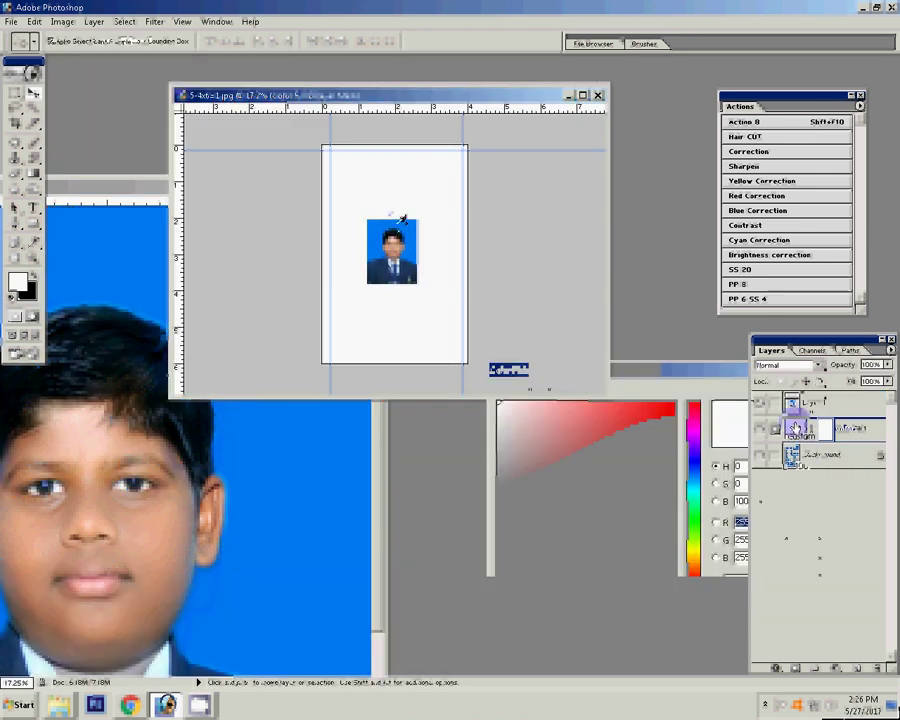
{"action": "left_click", "coordinate": [597, 378]}
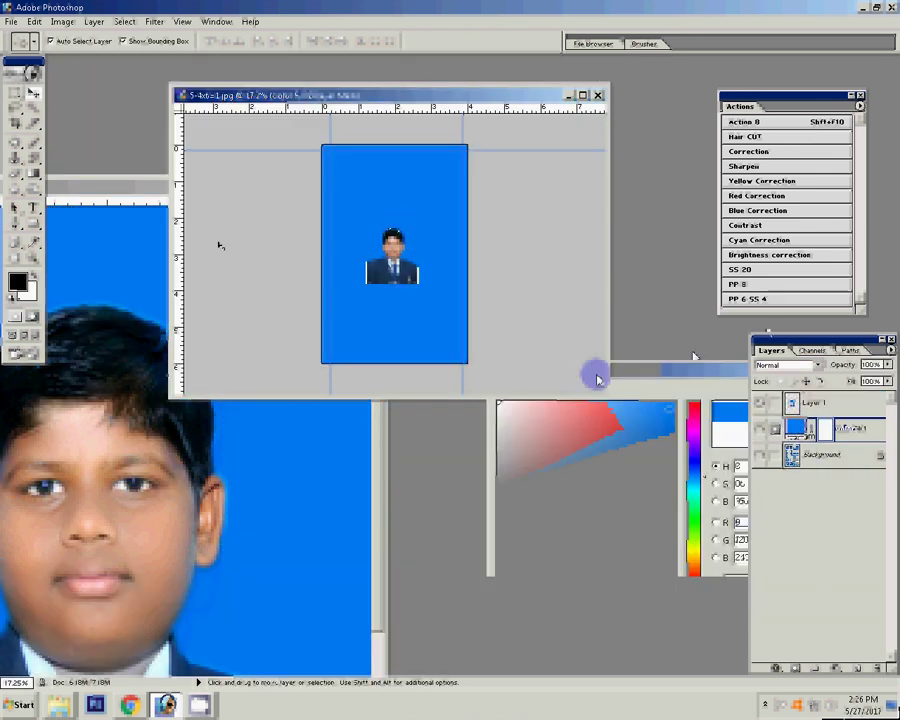
{"action": "key", "text": "x"}
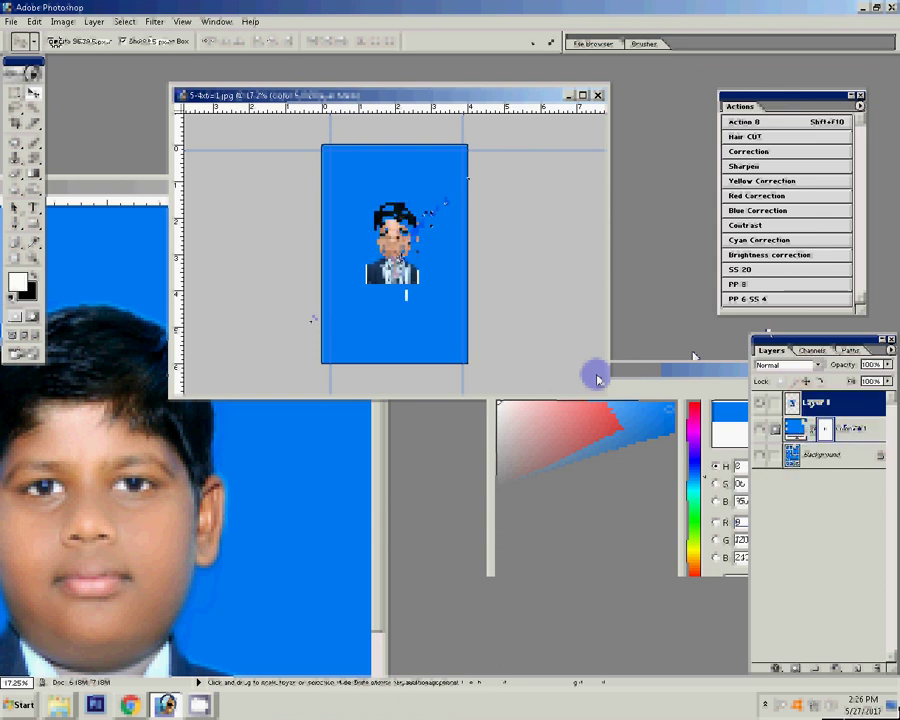
Step: Scale the portrait up to 285.8% to fill the blue canvas, nudging it down
{"action": "key", "text": "ctrl+t"}
{"action": "left_click_drag", "start_coordinate": [418, 217], "coordinate": [480, 168]}
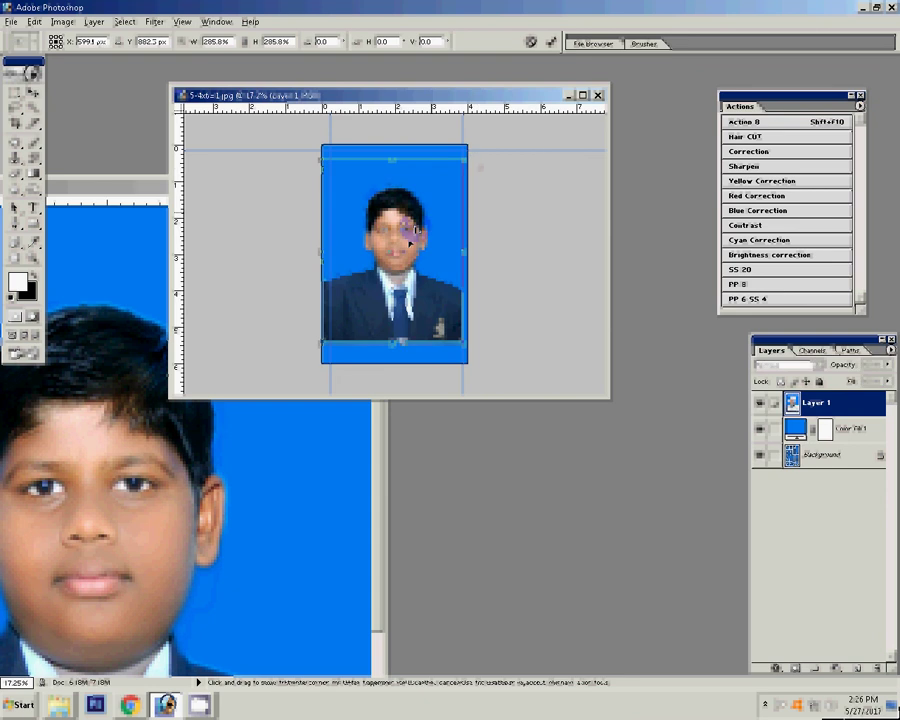
{"action": "left_click_drag", "start_coordinate": [398, 225], "coordinate": [404, 251]}
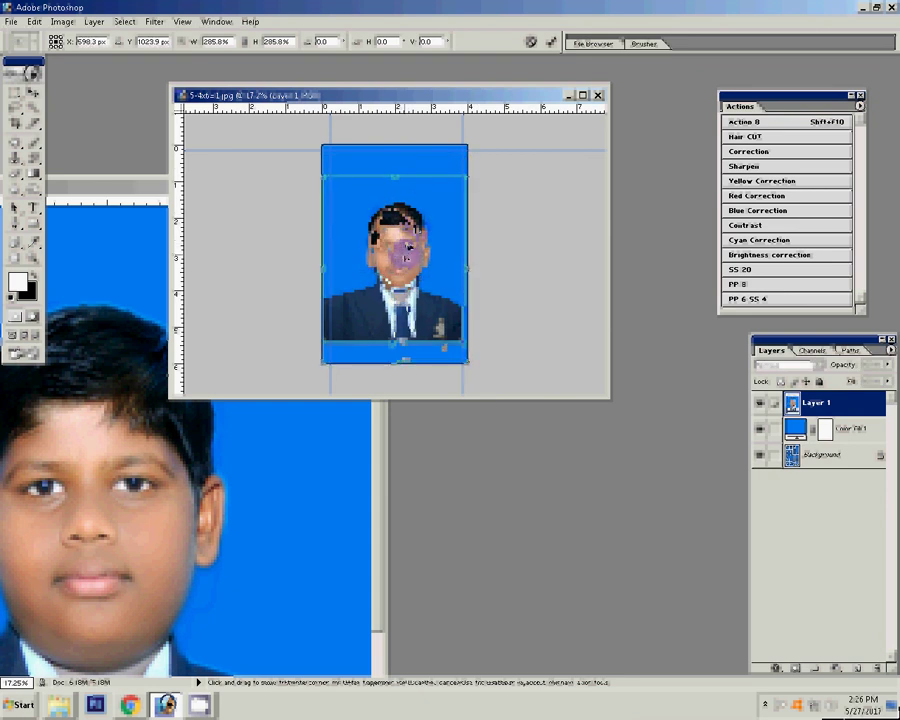
{"action": "left_click", "coordinate": [550, 41]}
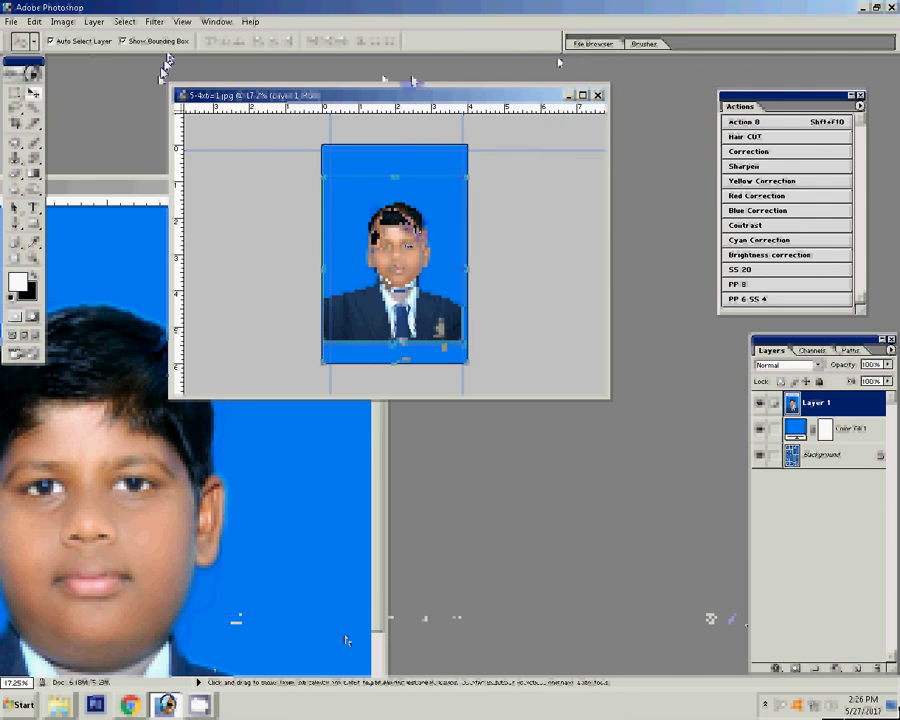
{"action": "left_click", "coordinate": [93, 22]}
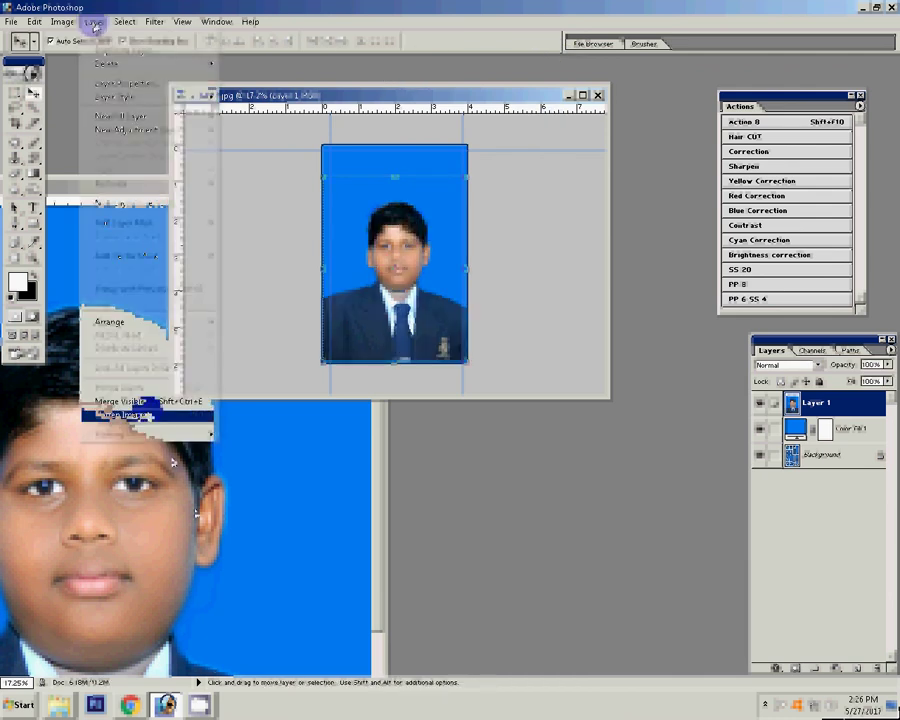
Step: Flatten the portrait and start a JPEG save, declining to overwrite 5-4x6=1
{"action": "left_click", "coordinate": [120, 413]}
{"action": "key", "text": "ctrl+shift+s"}
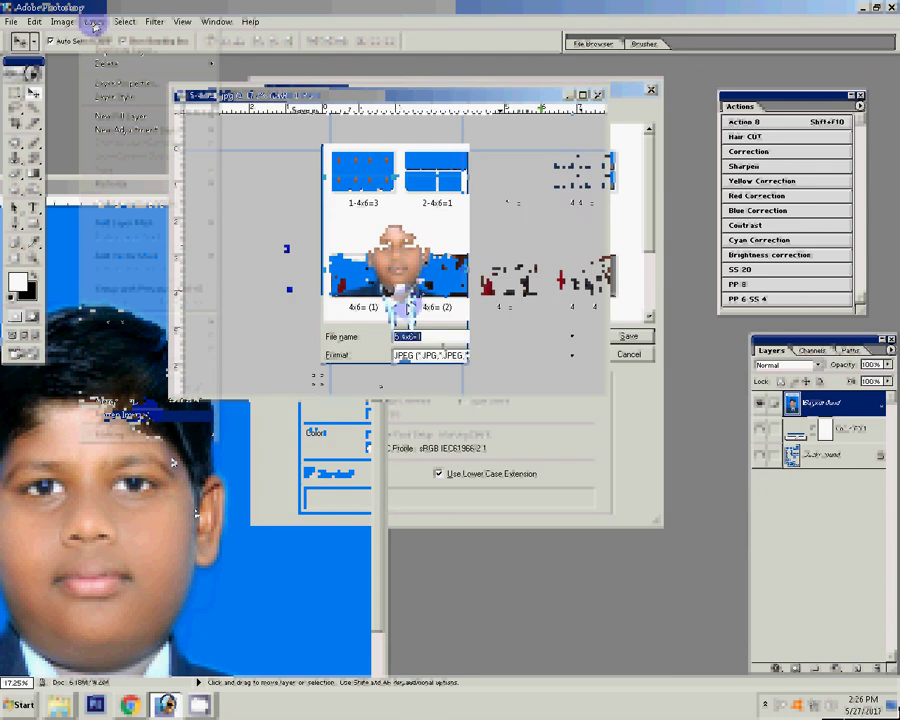
{"action": "type", "text": "5"}
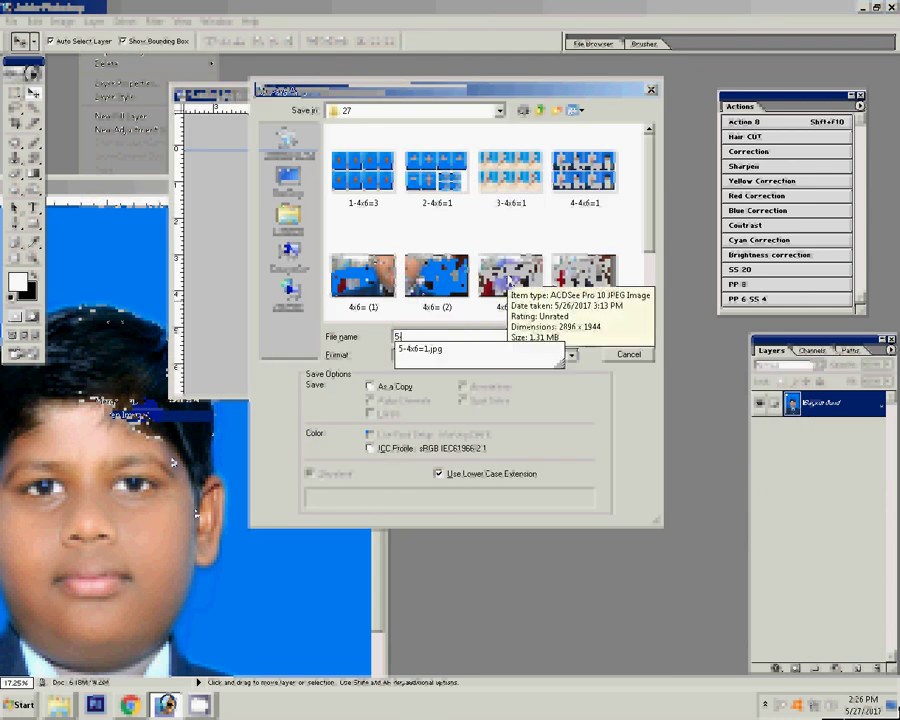
{"action": "type", "text": "-4x6=1"}
{"action": "key", "text": "Return"}
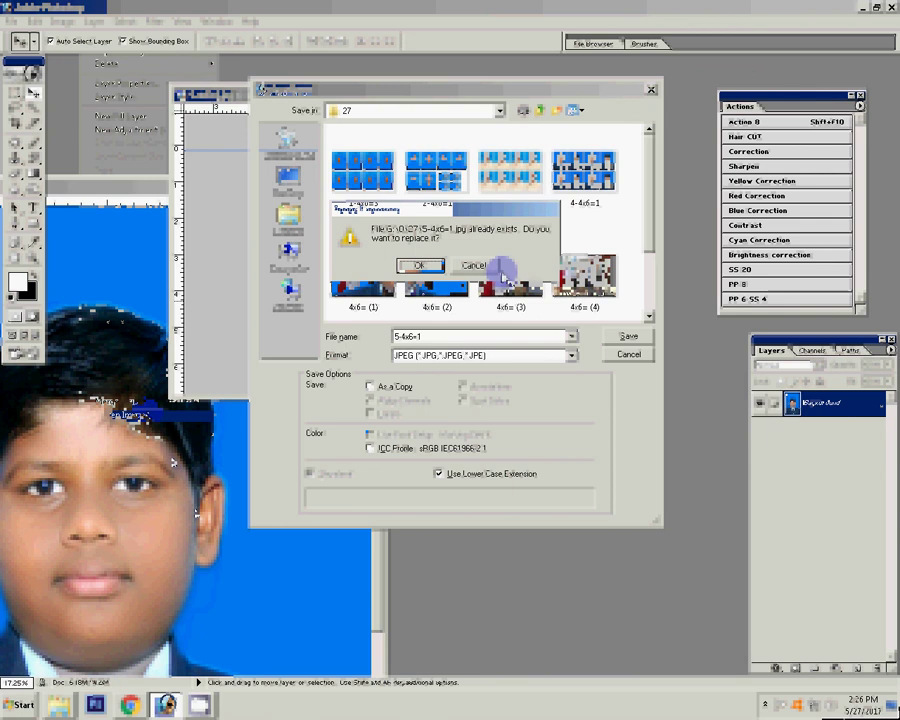
{"action": "left_click", "coordinate": [485, 266]}
Step: Save the sheet as the JPEG 6-4x6=1 and close all documents
{"action": "left_click_drag", "start_coordinate": [424, 336], "coordinate": [346, 330]}
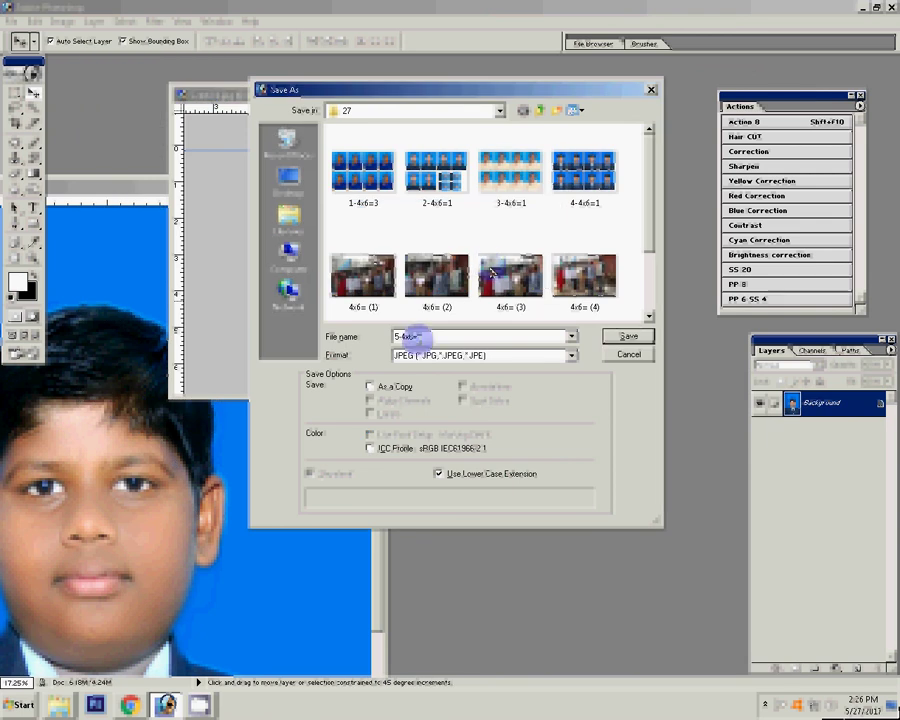
{"action": "type", "text": "6-"}
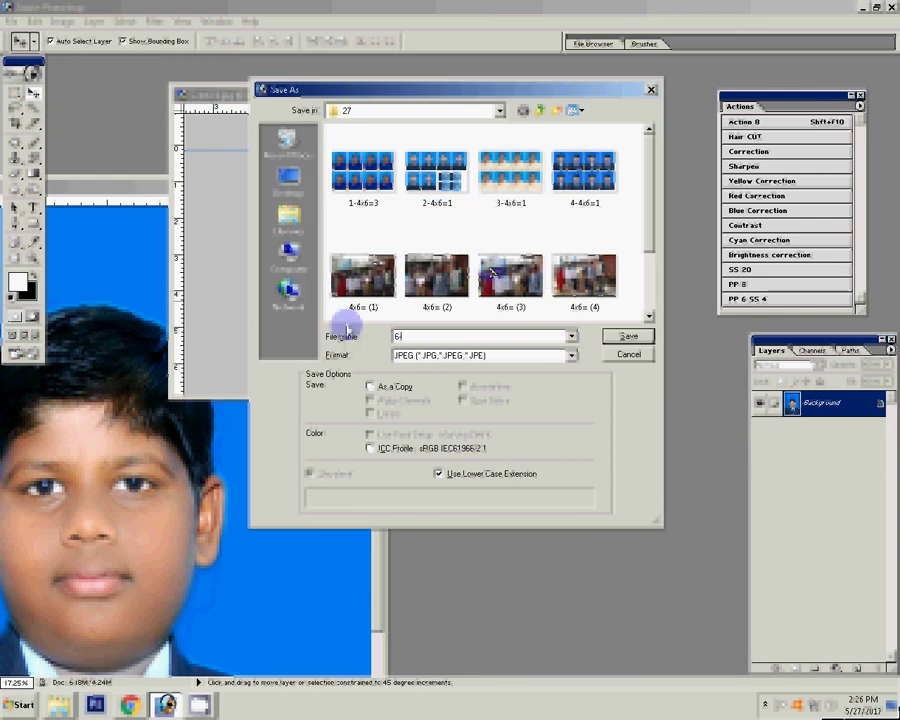
{"action": "type", "text": "4x6"}
{"action": "type", "text": "=1"}
{"action": "key", "text": "Return"}
{"action": "key", "text": "Return"}
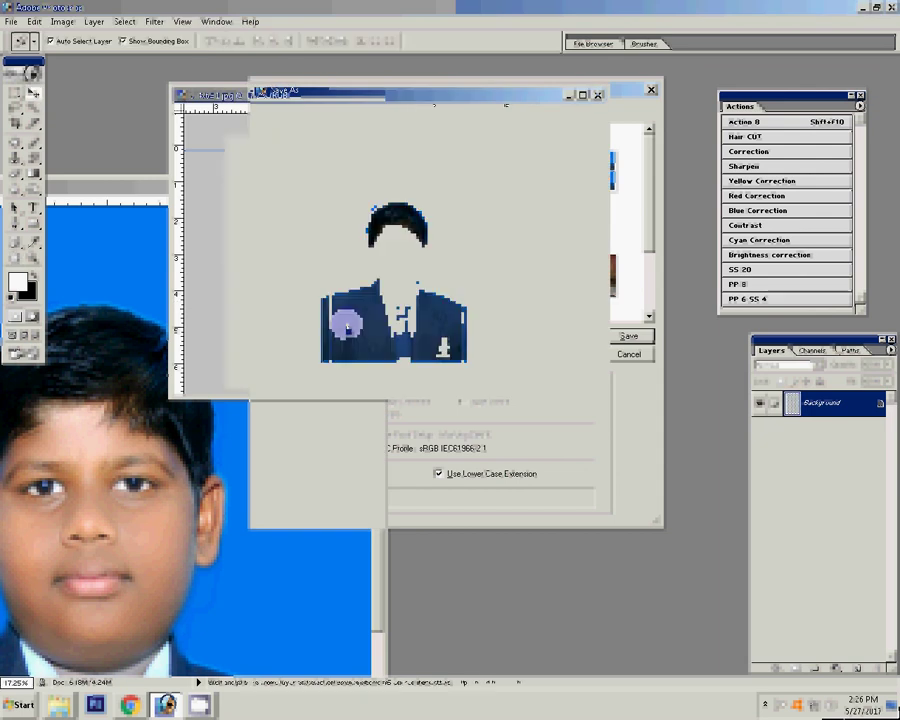
{"action": "key", "text": "ctrl+w"}
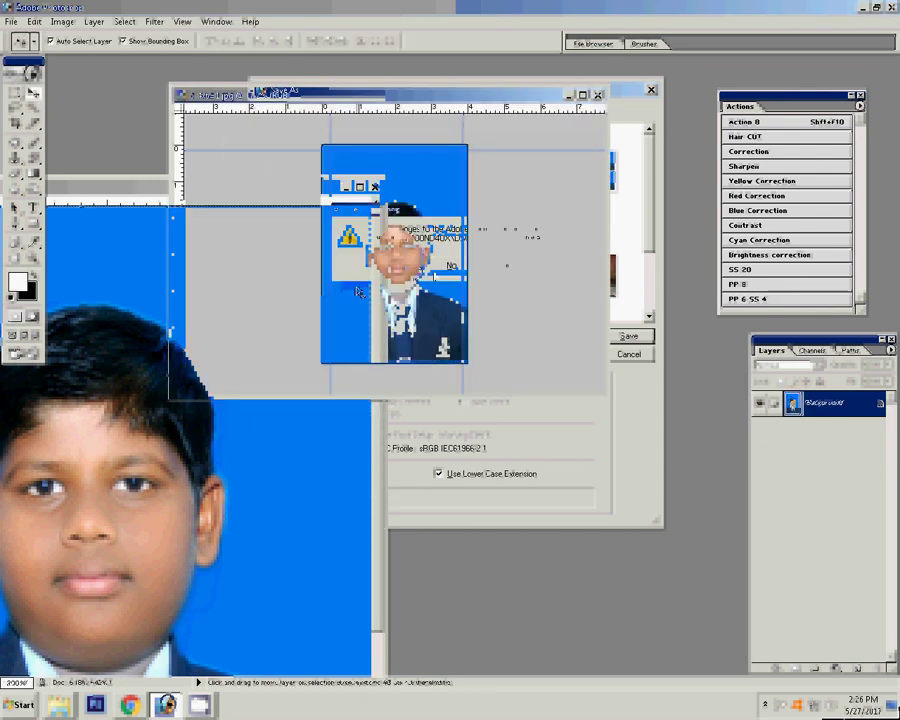
Step: Close the documents without saving and minimise Photoshop and the photo folder window
{"action": "key", "text": "n"}
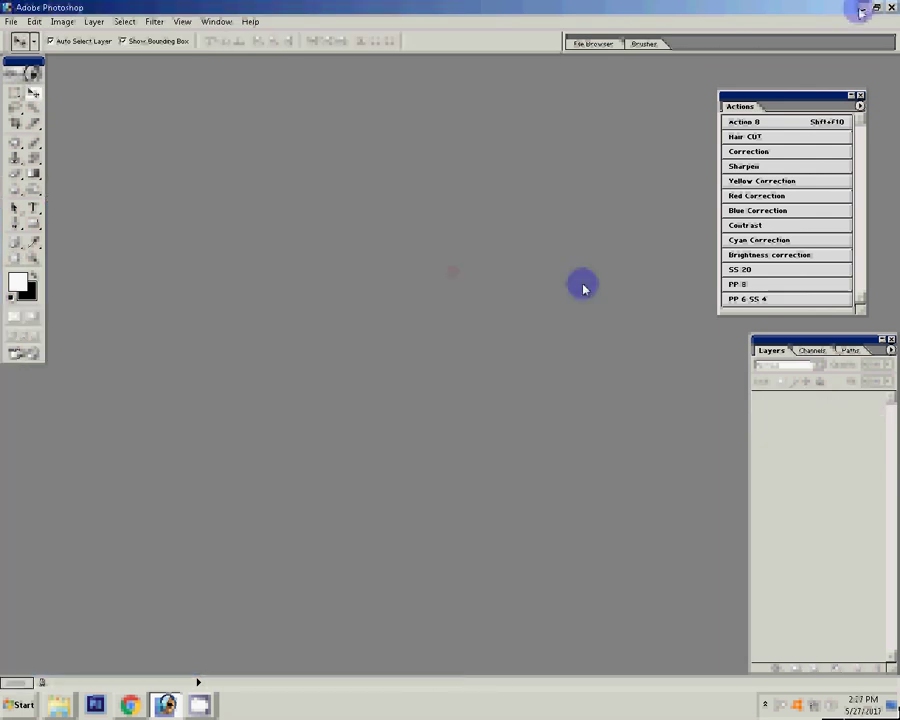
{"action": "left_click", "coordinate": [861, 8]}
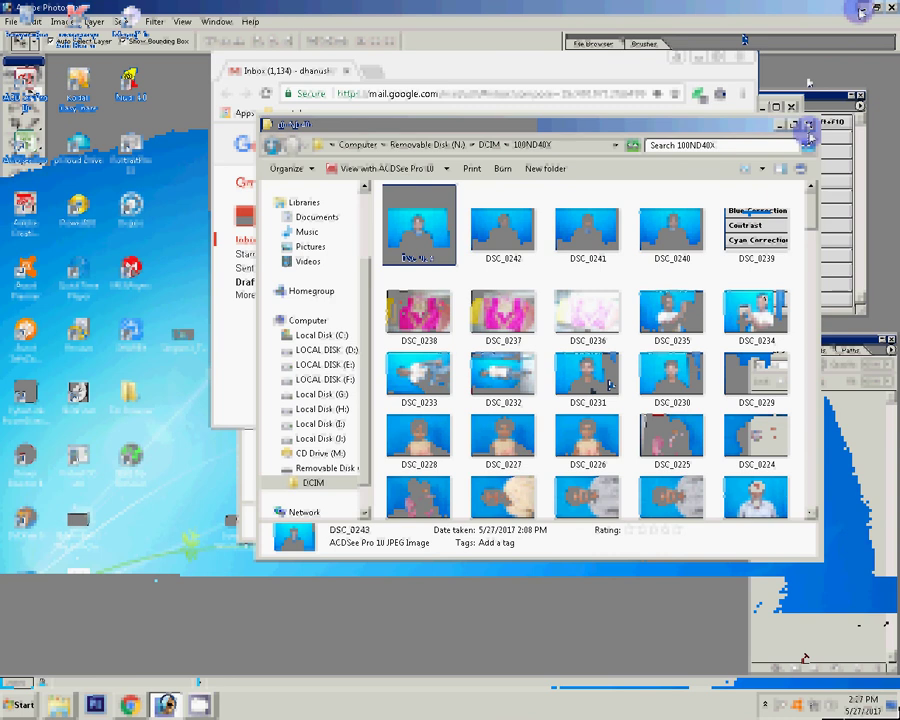
{"action": "left_click", "coordinate": [809, 126]}
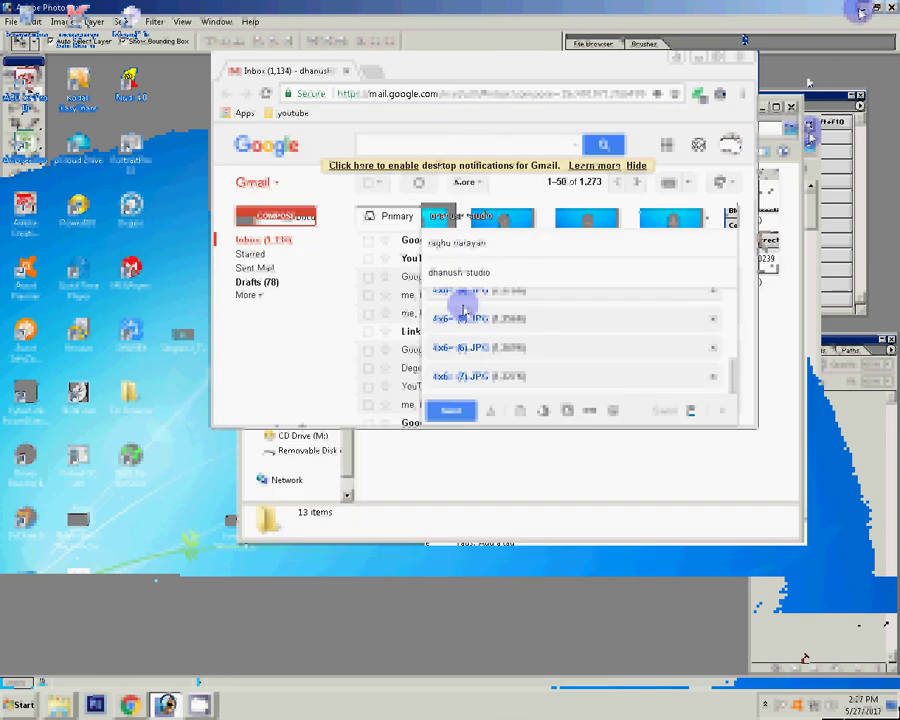
Step: Attach the 4-4x6=1, 5-4x6=1 and 6-4x6=1 JPEG sheets to the Gmail draft
{"action": "left_click", "coordinate": [520, 411]}
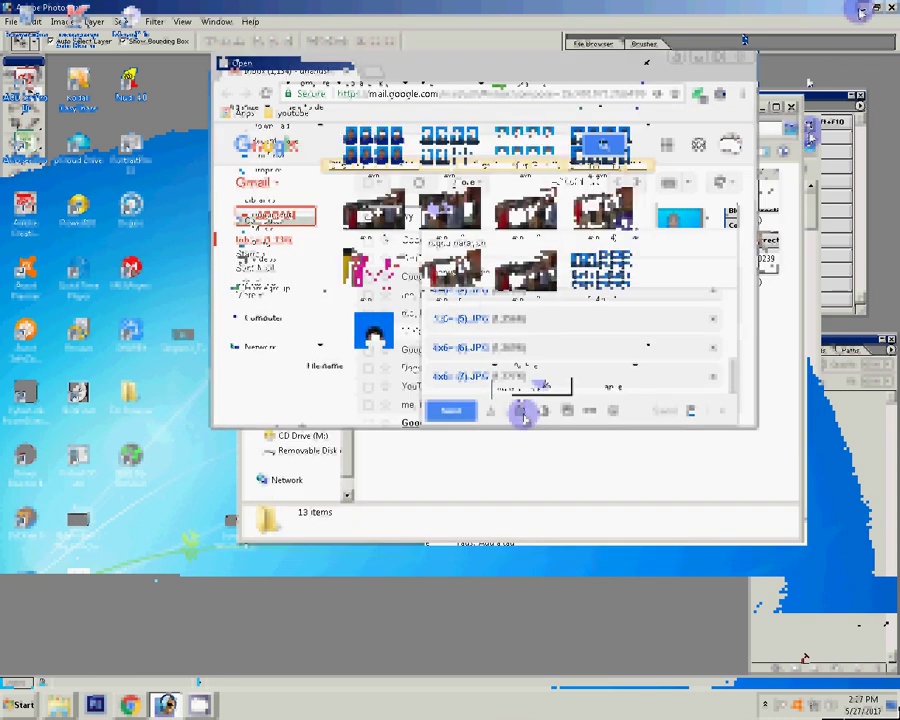
{"action": "left_click", "coordinate": [603, 141]}
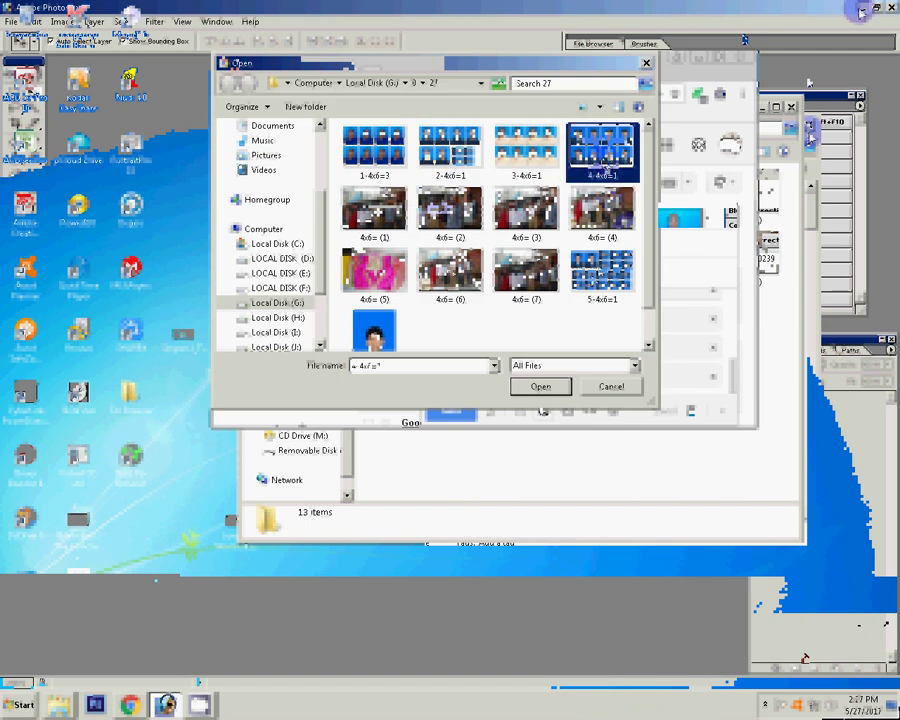
{"action": "left_click", "coordinate": [603, 265], "text": "ctrl"}
{"action": "left_click", "coordinate": [375, 318], "text": "ctrl"}
{"action": "left_click", "coordinate": [540, 386]}
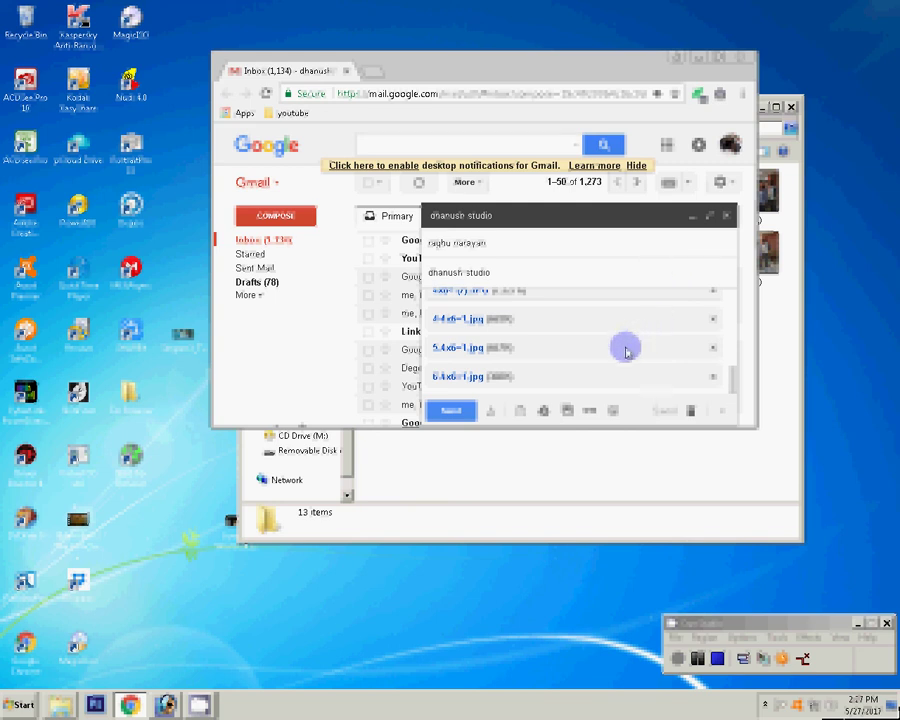
Step: Send the photo-sheet email, maximise Chrome, and show the Sent Mail list
{"action": "left_click", "coordinate": [446, 412]}
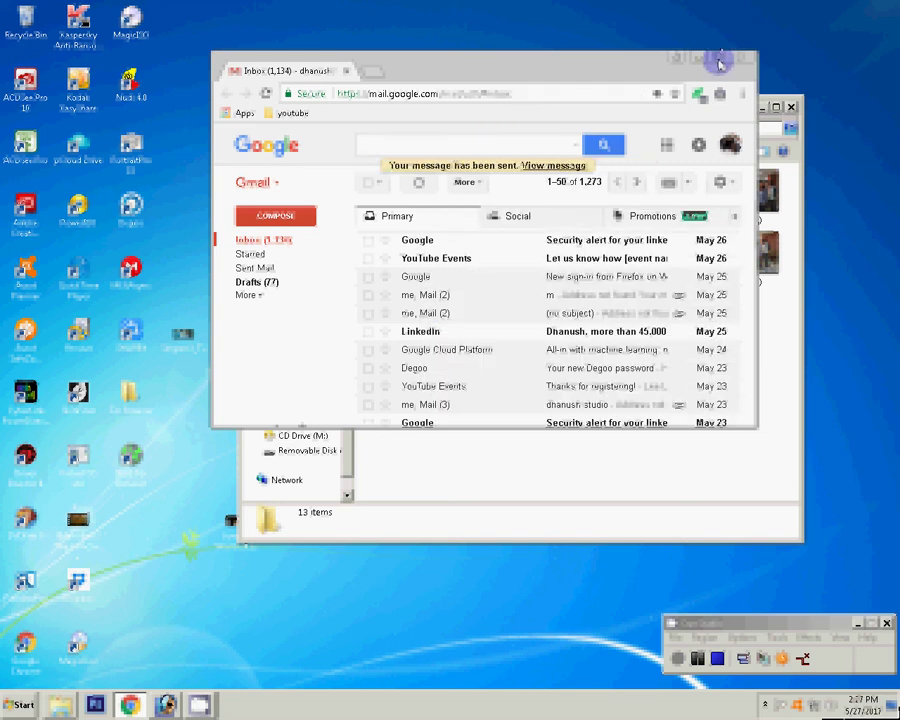
{"action": "left_click", "coordinate": [719, 60]}
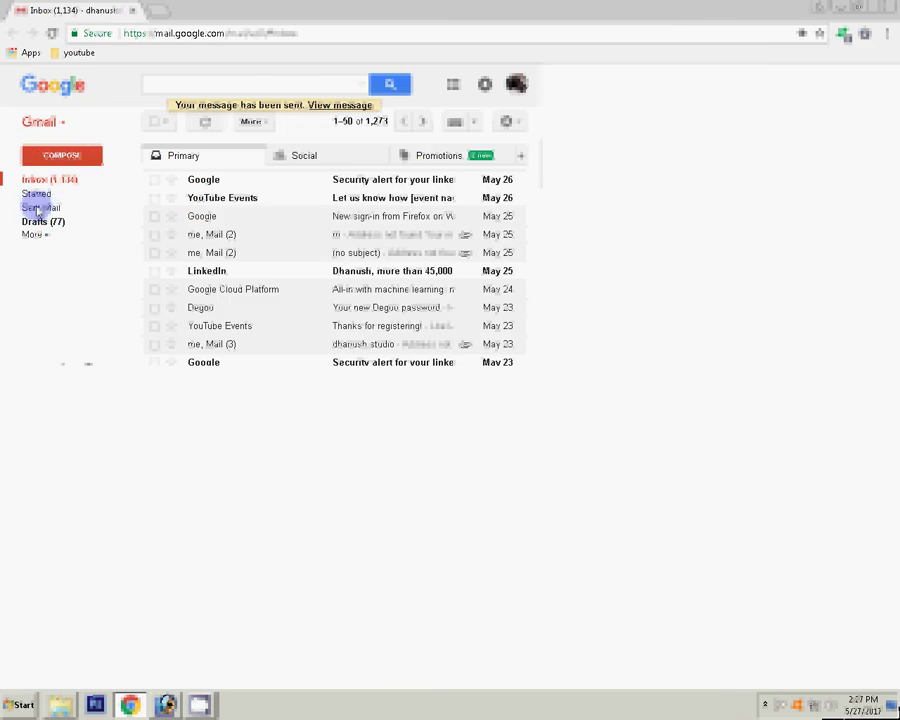
{"action": "left_click", "coordinate": [38, 208]}
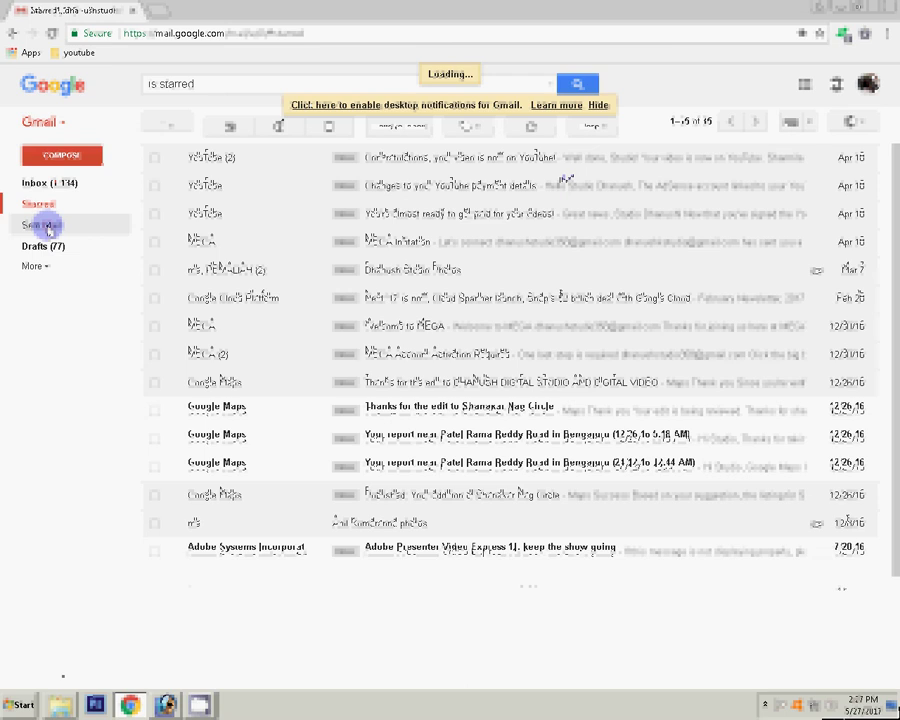
{"action": "left_click", "coordinate": [48, 227]}
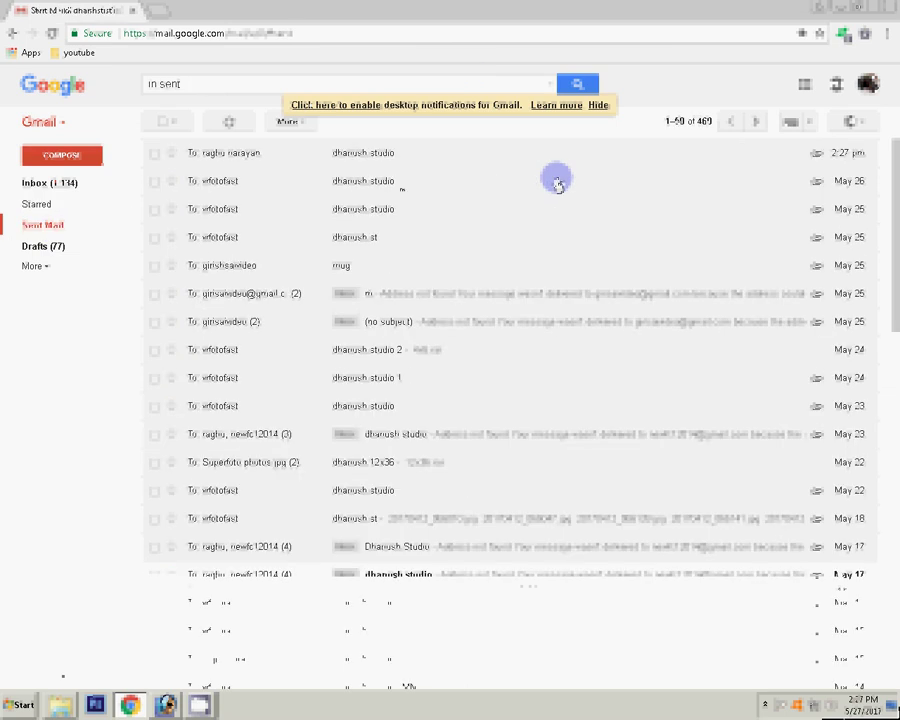
Step: Open the just-sent message to review its photo attachments, then open a blank tab
{"action": "left_click", "coordinate": [326, 164]}
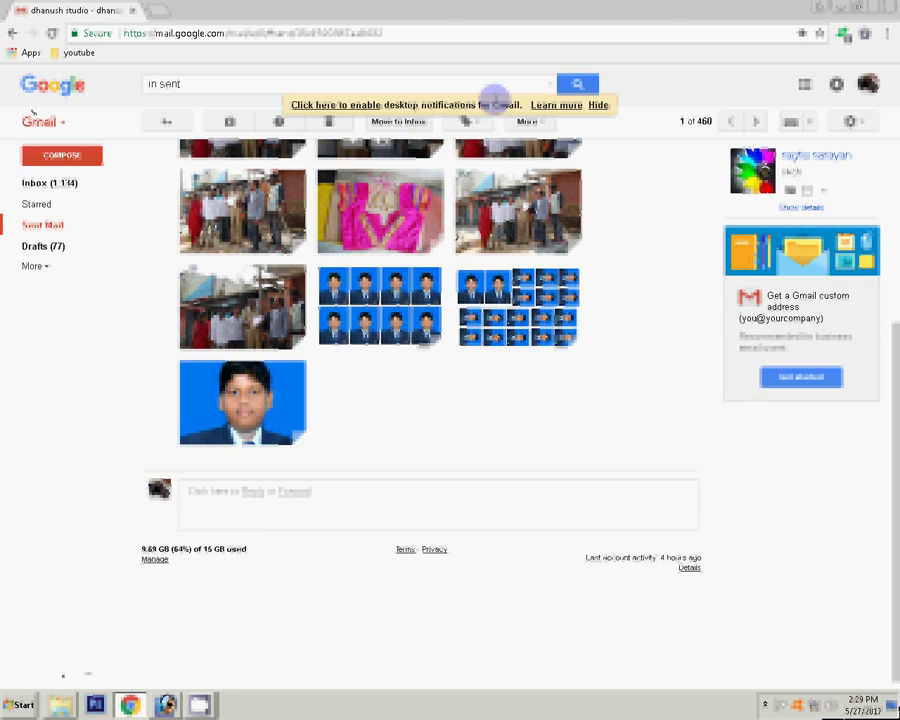
{"action": "left_click", "coordinate": [166, 9]}
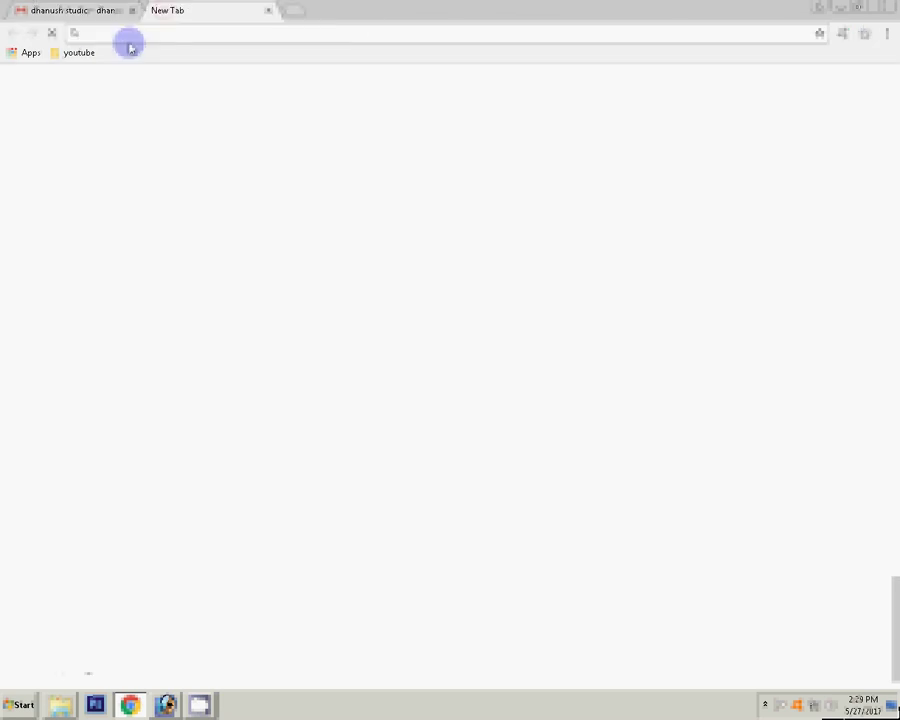
Step: Forward the photo-sheet message to a suggested contact and return to Sent Mail
{"action": "key", "text": "ctrl+shift+Tab"}
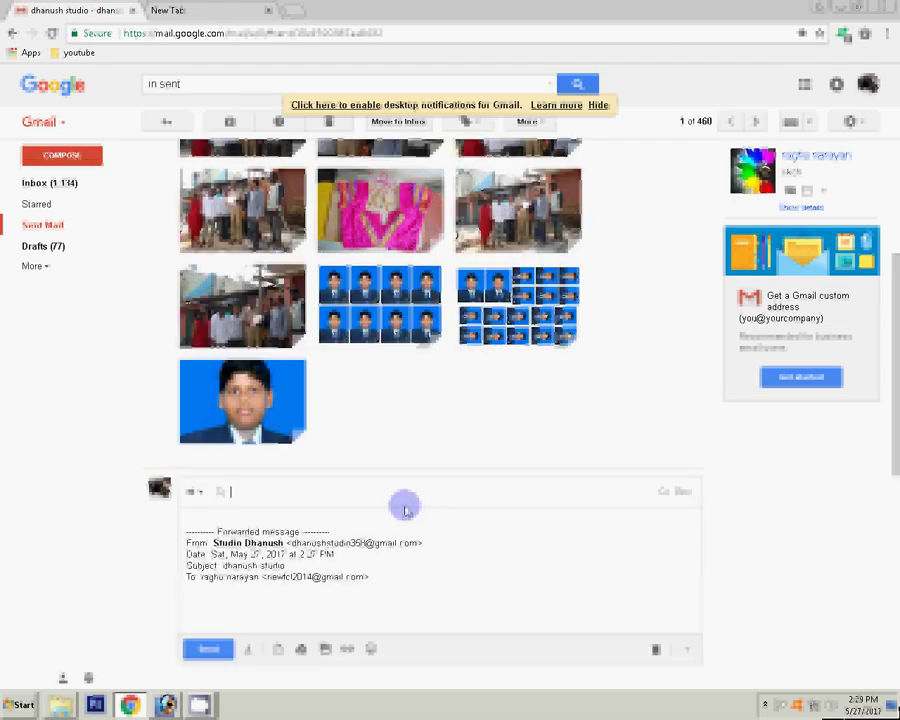
{"action": "type", "text": "n"}
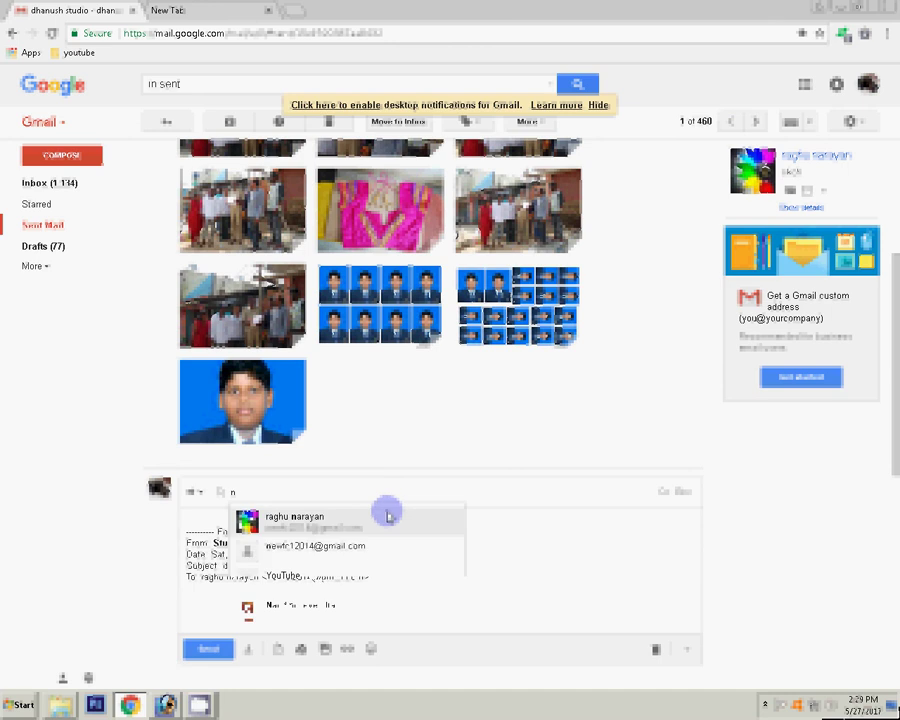
{"action": "left_click", "coordinate": [317, 548]}
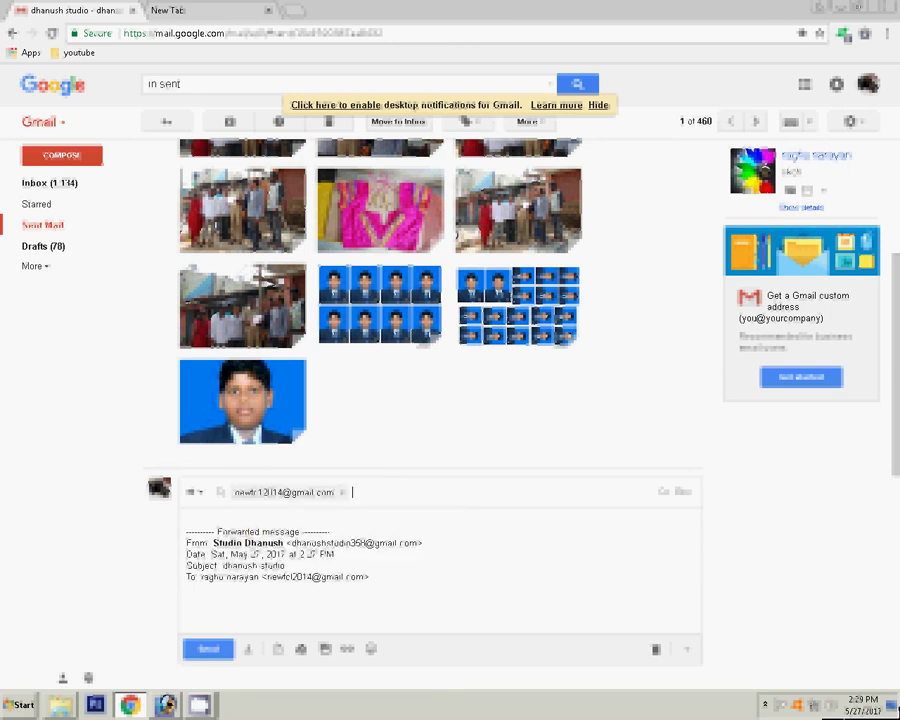
{"action": "key", "text": "ctrl+Return"}
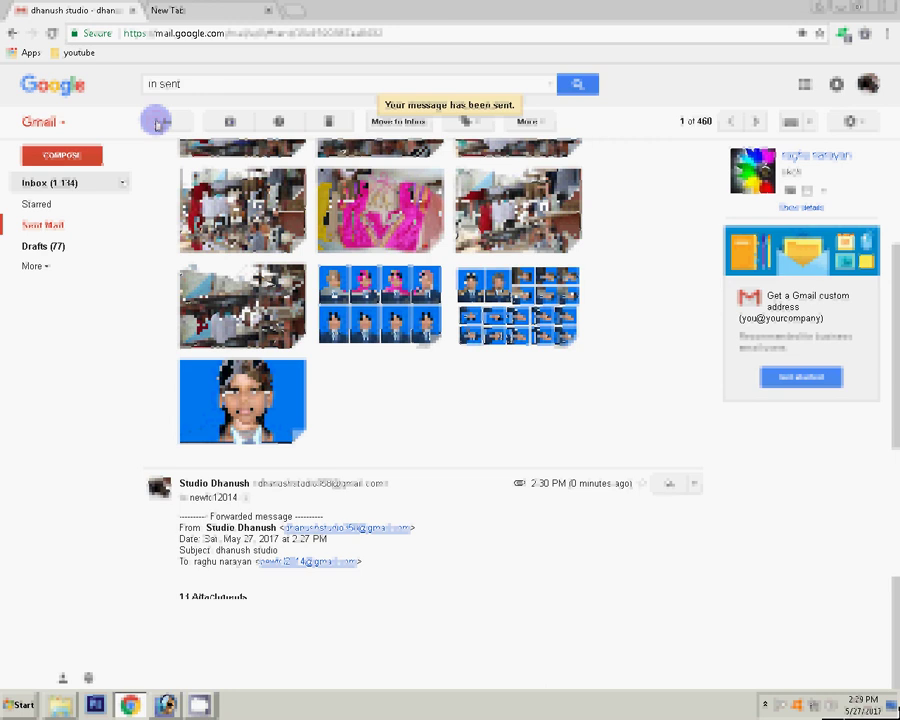
{"action": "left_click", "coordinate": [157, 122]}
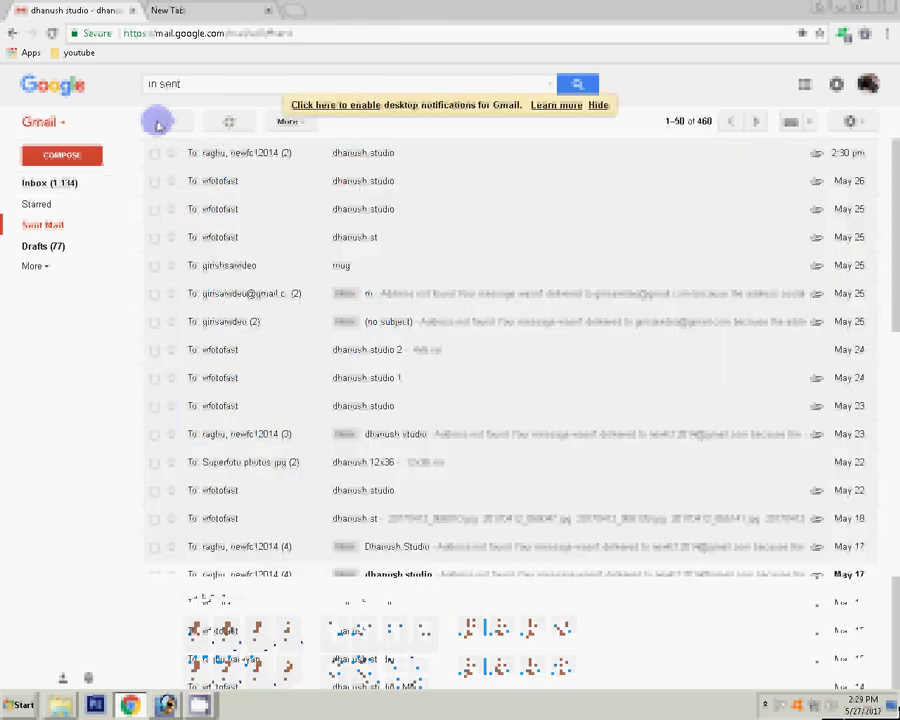
Step: Open the latest sent conversation and scroll down to the Mail Delivery Subsystem bounce notice
{"action": "left_click", "coordinate": [157, 122]}
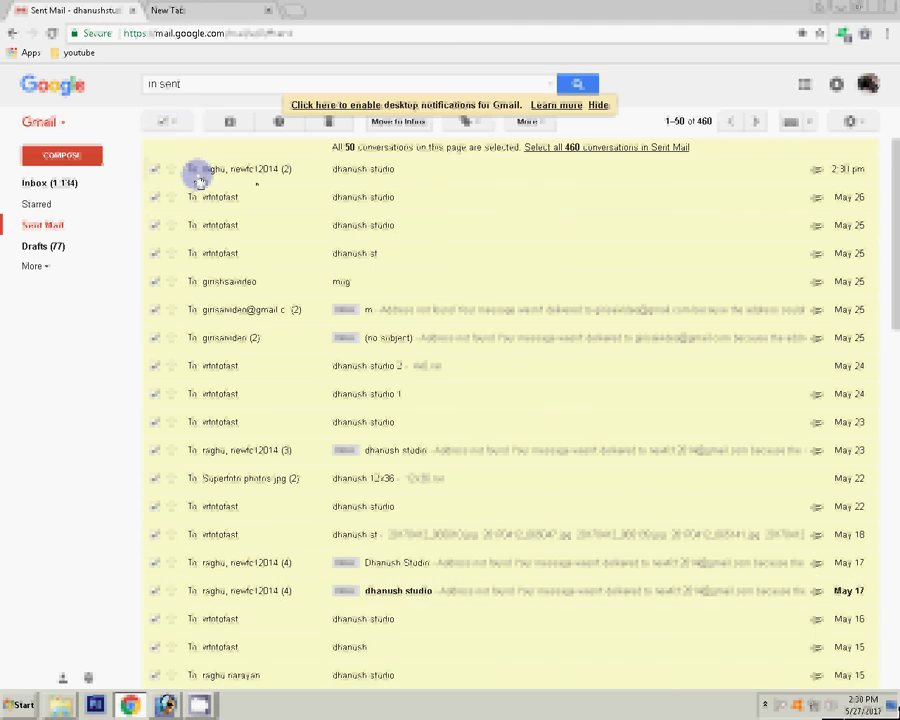
{"action": "left_click", "coordinate": [200, 180]}
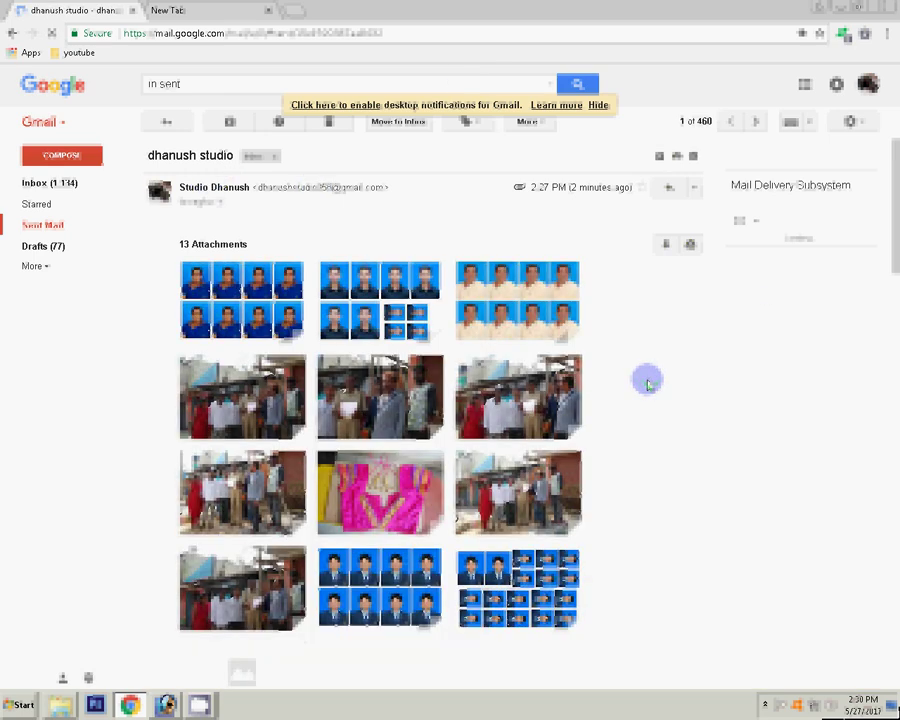
{"action": "scroll", "coordinate": [646, 383], "scroll_direction": "down", "scroll_amount": 3}
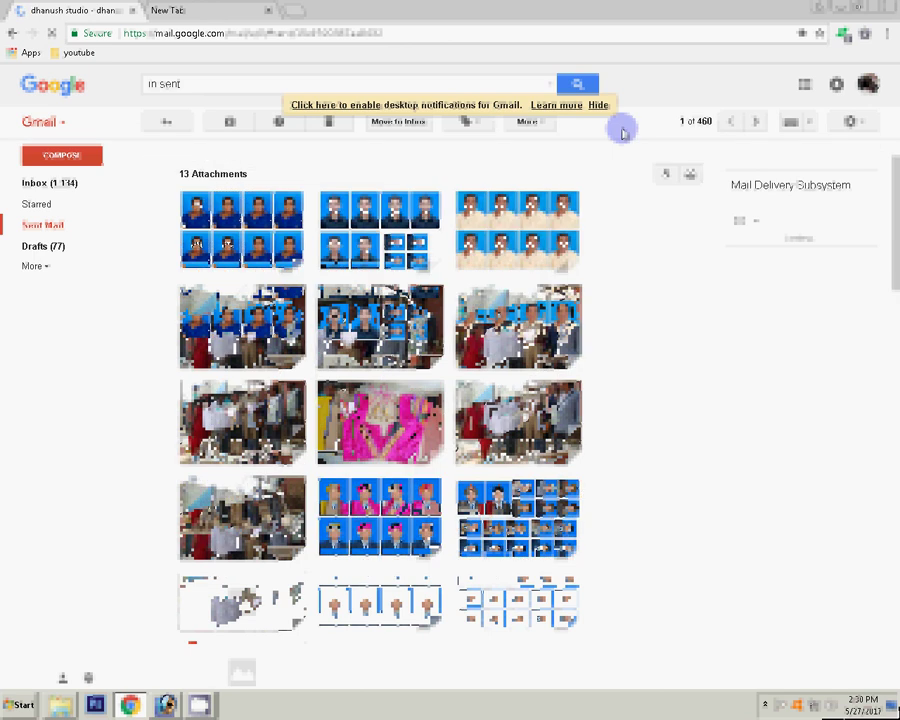
{"action": "scroll", "coordinate": [622, 132], "scroll_direction": "down", "scroll_amount": 10}
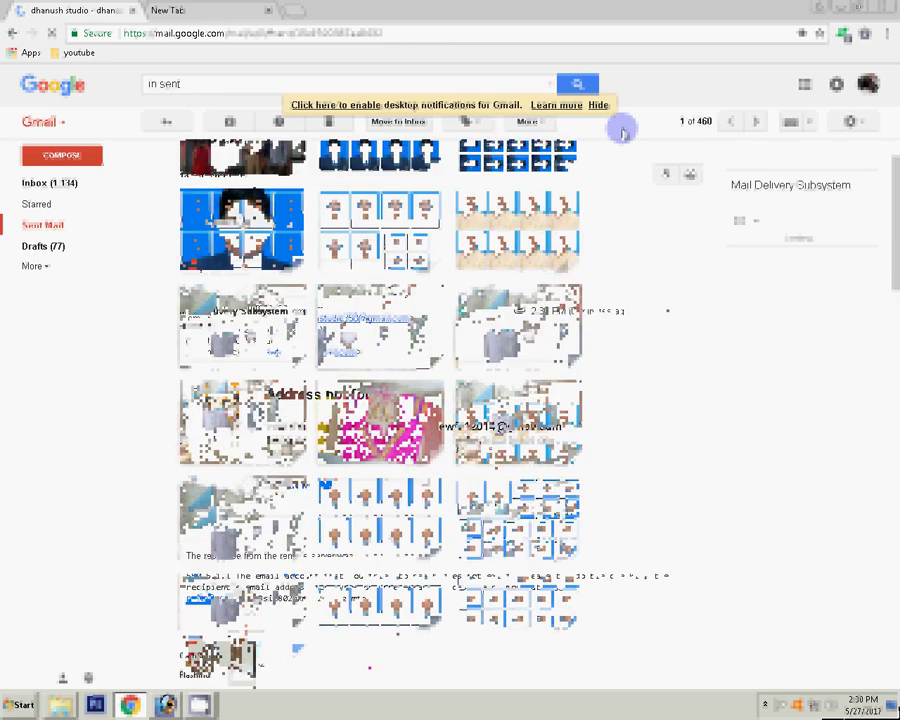